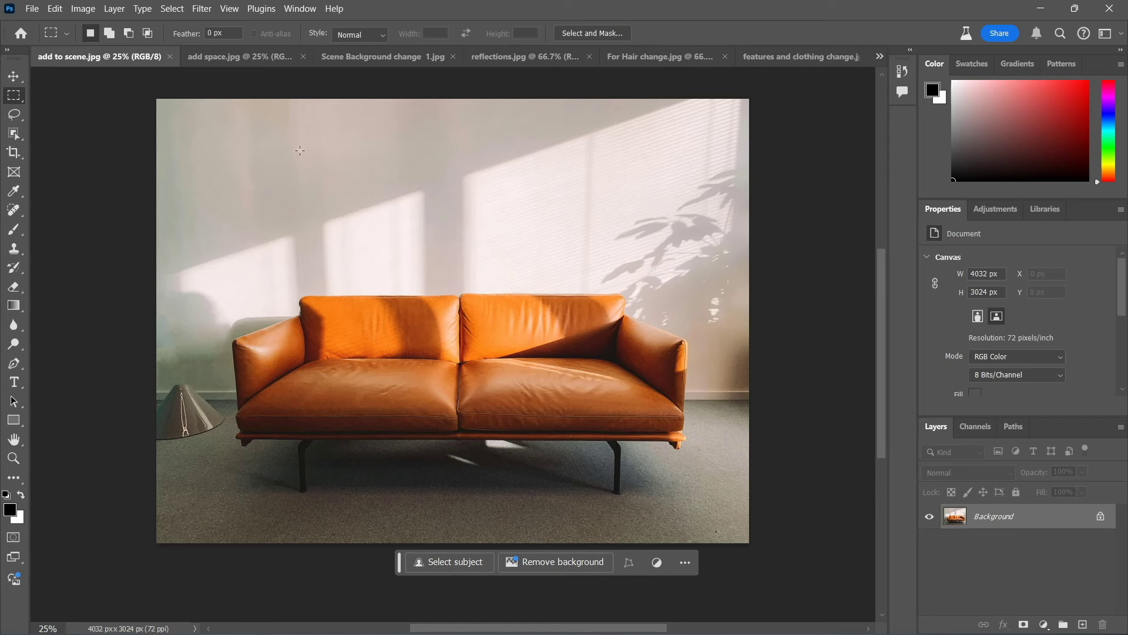
- Move the Contextual Task Bar up so it sits over the bottom of the sofa photo
click(309, 8)
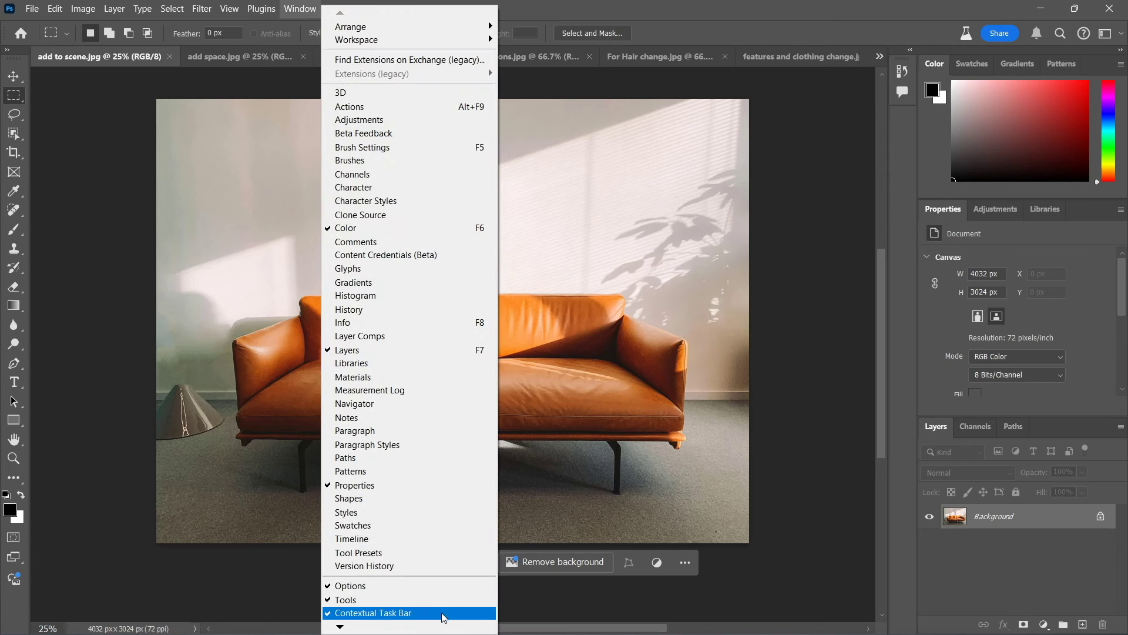
click(723, 569)
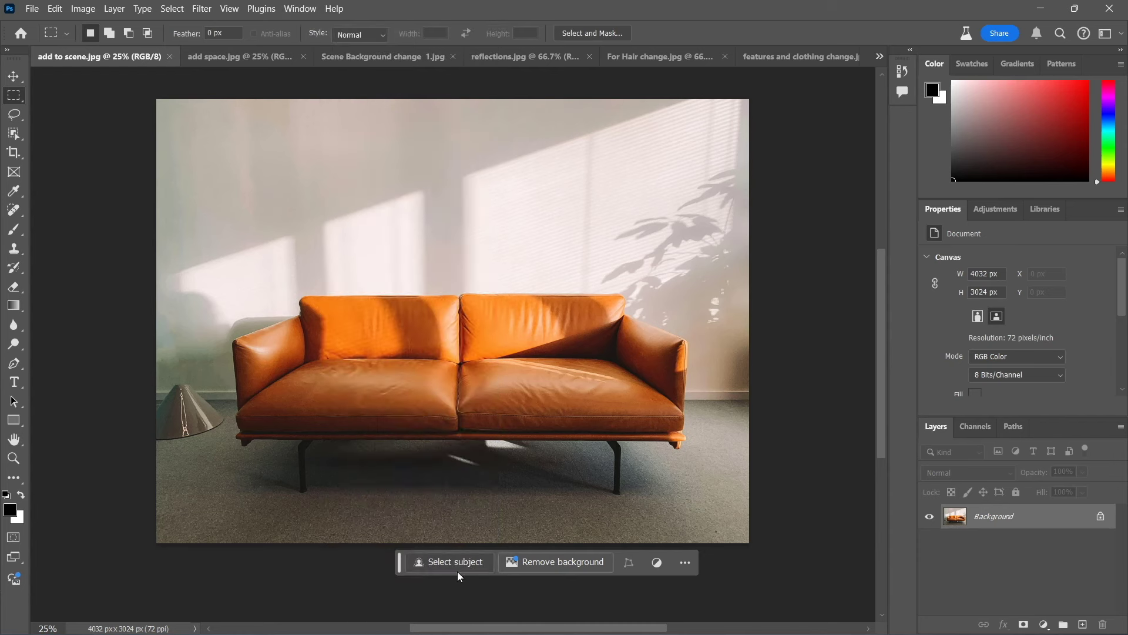
drag(396, 563, 358, 508)
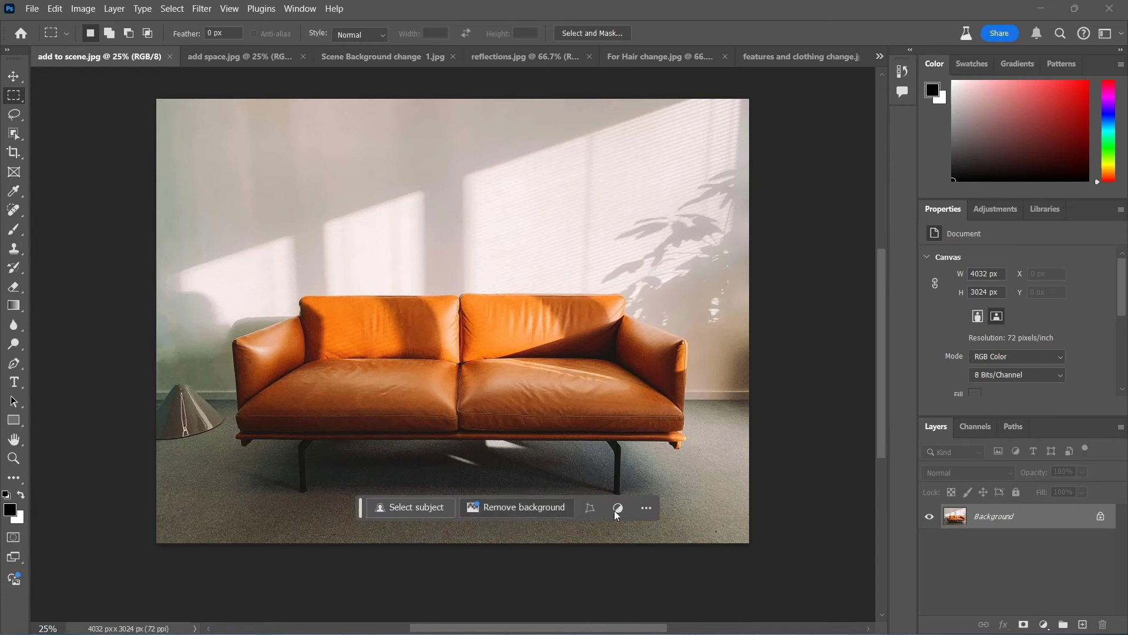
click(649, 509)
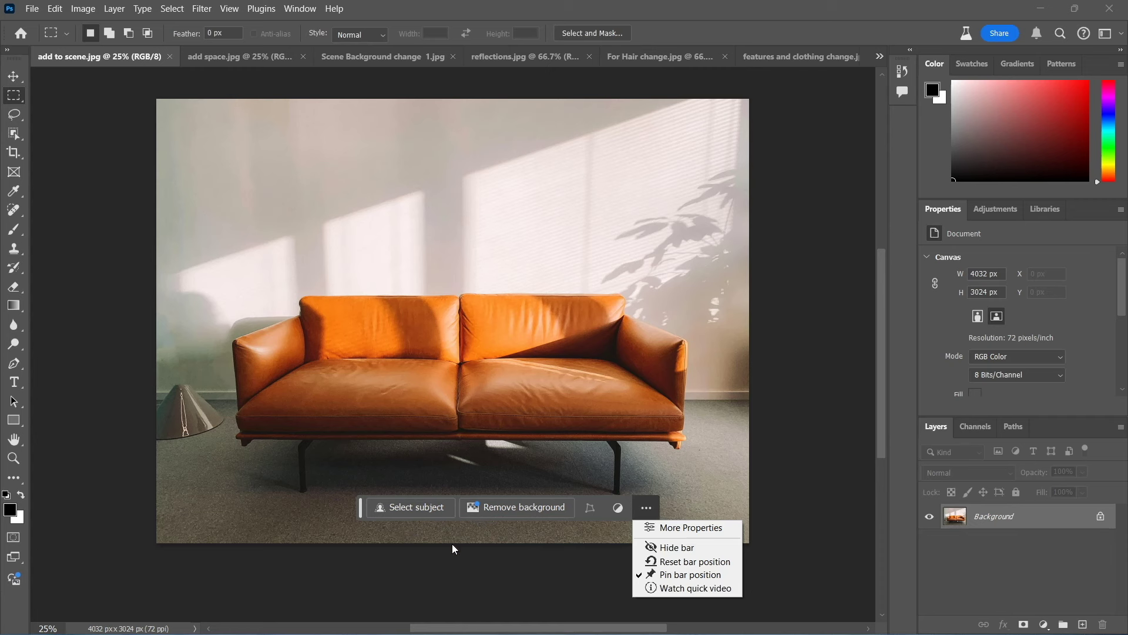
click(782, 458)
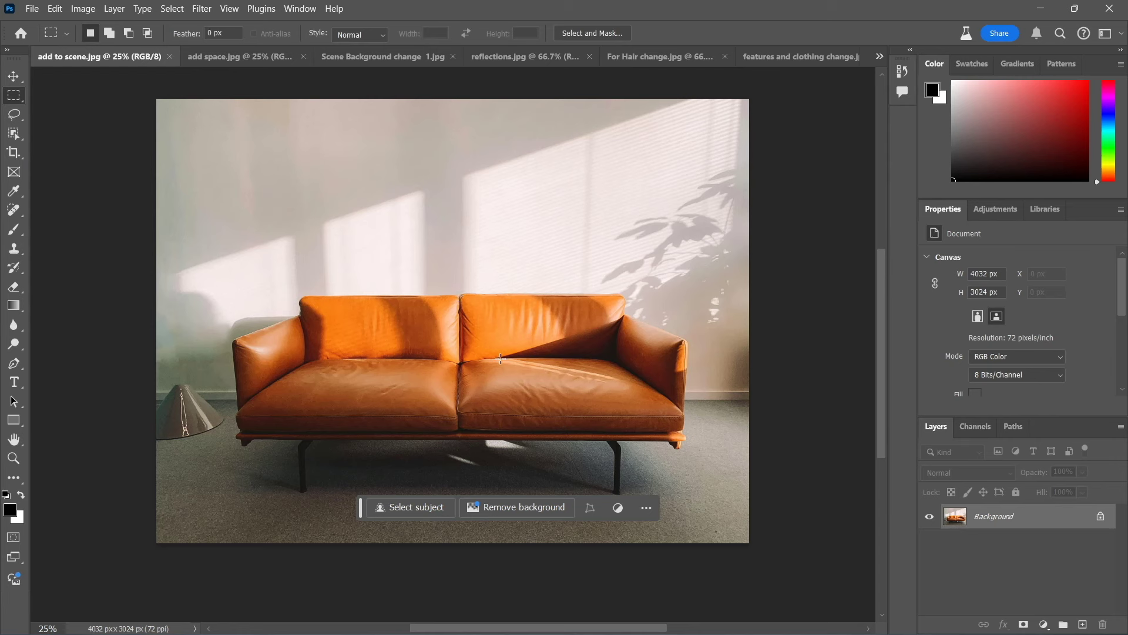
- Marquee-select the right seat cushion and enter 'snake' as the Generative Fill prompt
drag(500, 358, 616, 403)
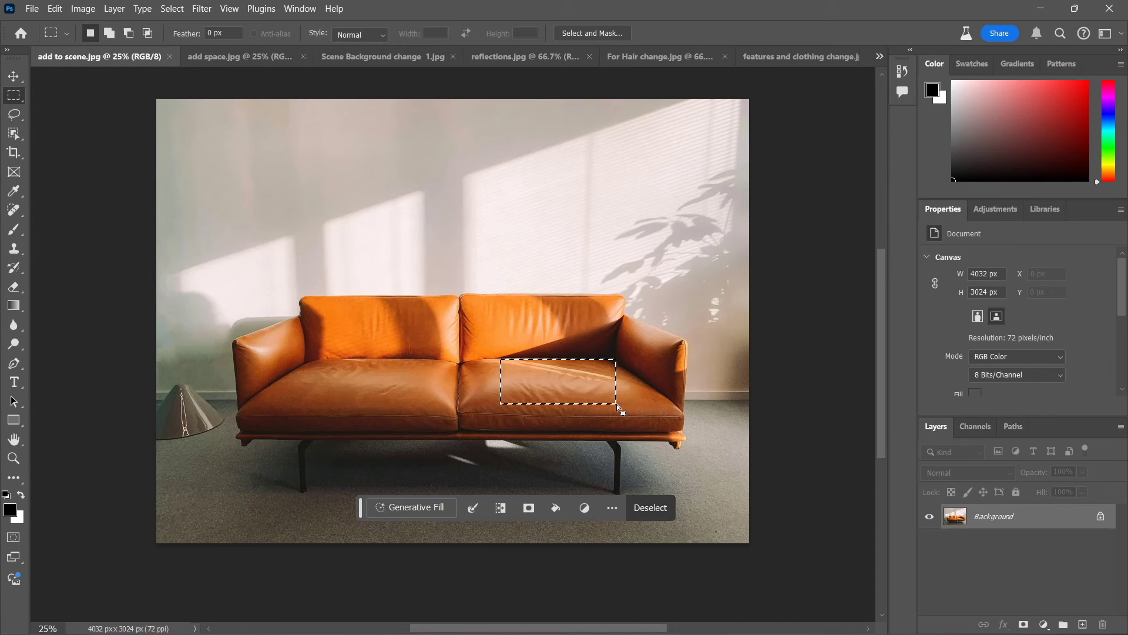
click(422, 509)
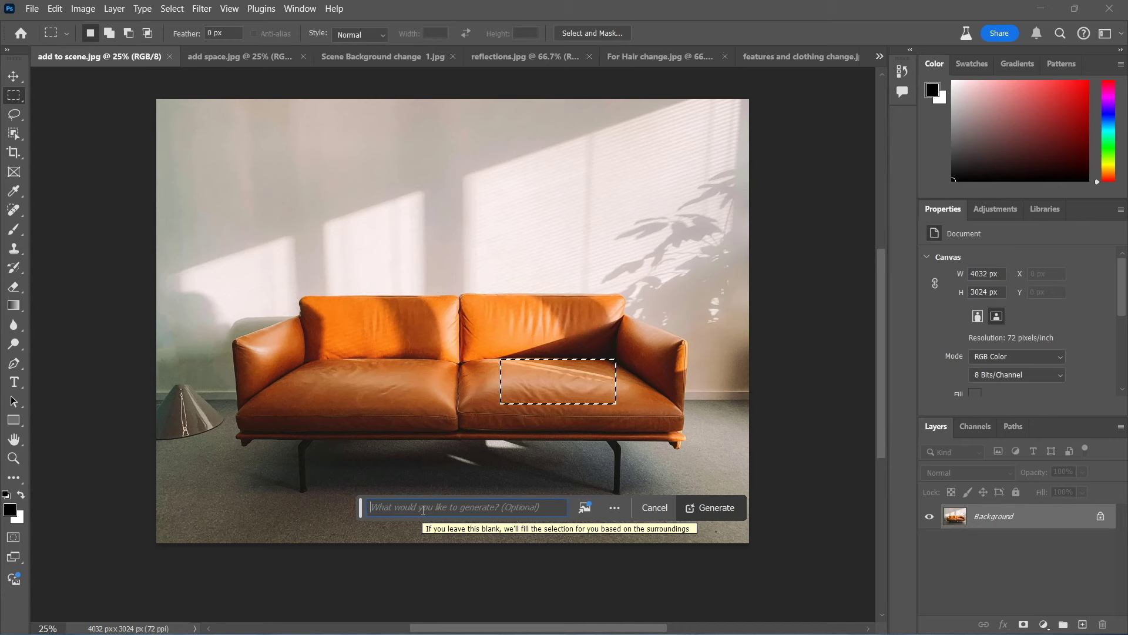
text(snake)
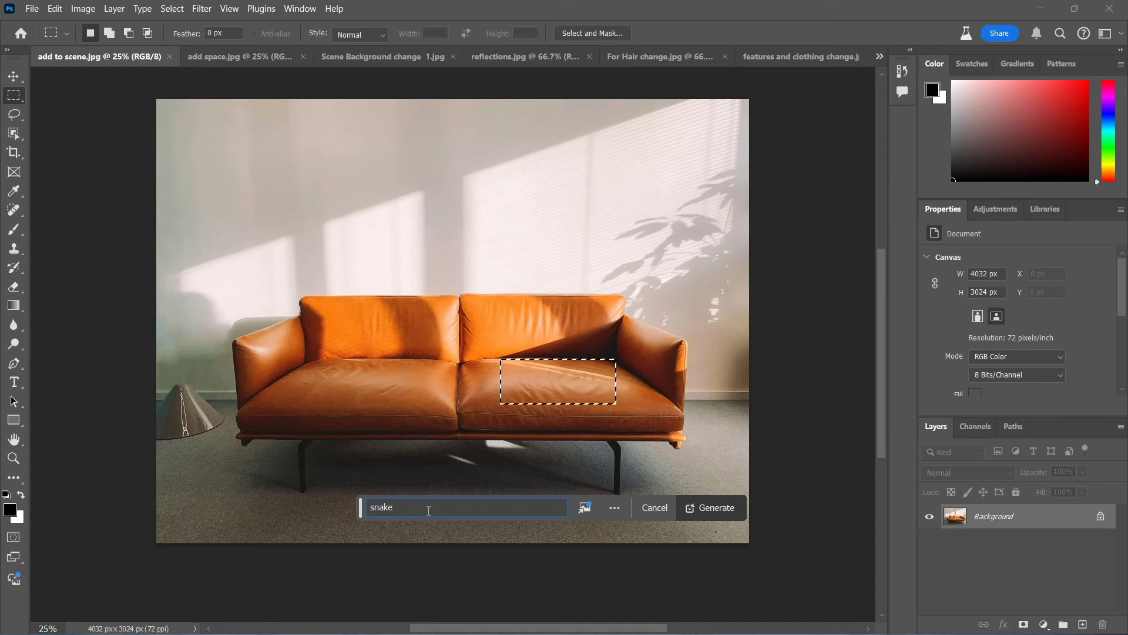
- Generate a coiled snake on the right cushion as a new 'snake' generative layer
click(725, 508)
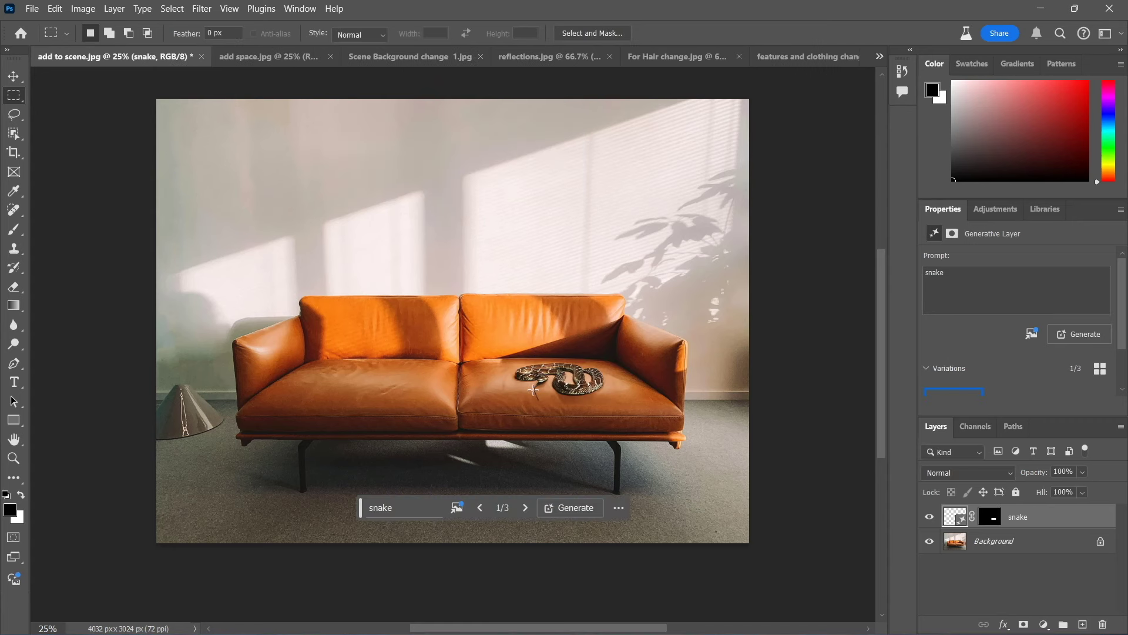
scroll(533, 390, left, 2)
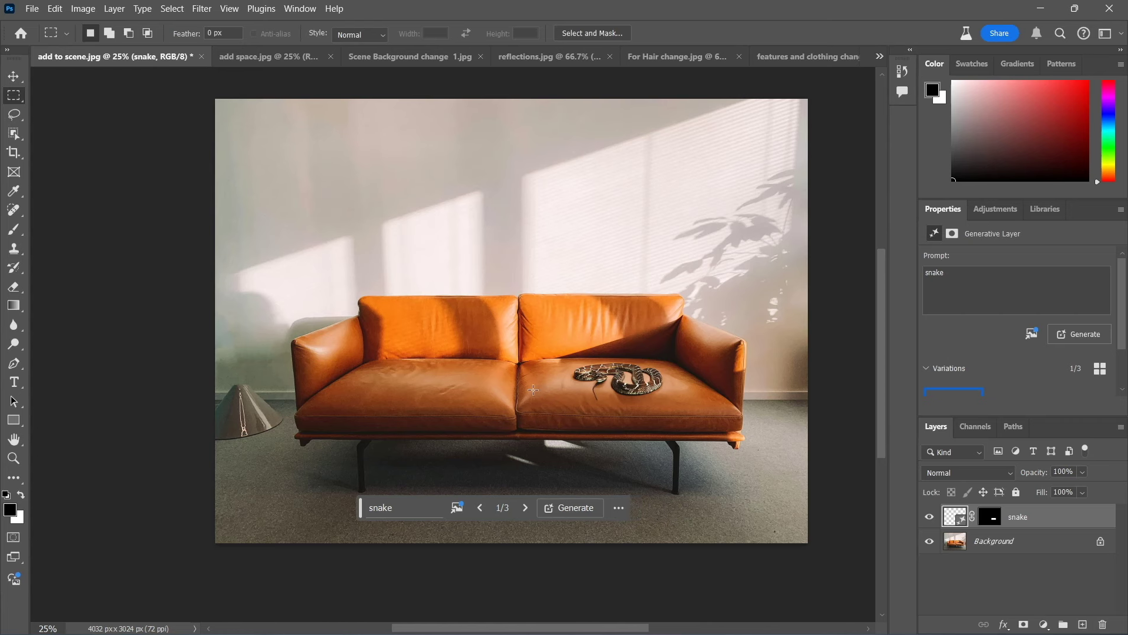
scroll(599, 390, left, 1)
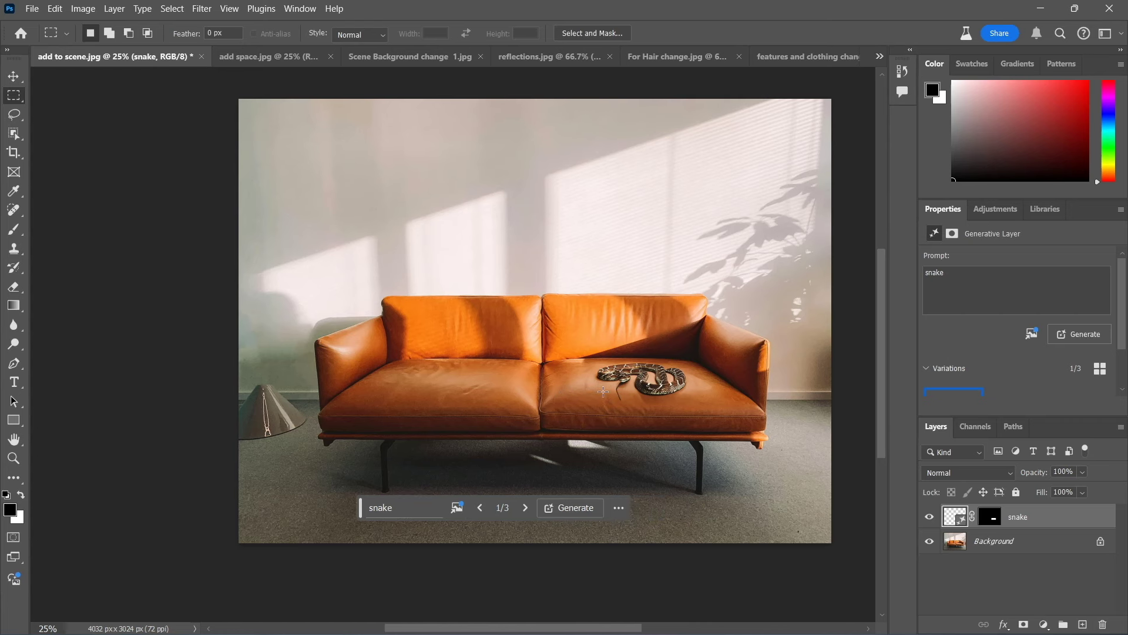
click(229, 9)
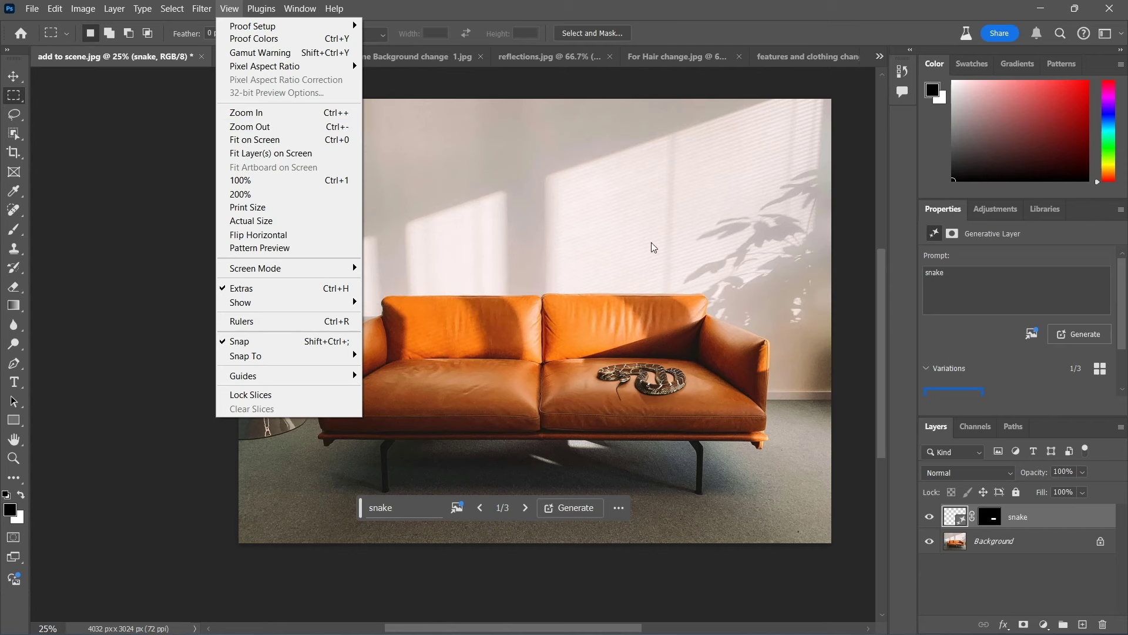
- Zoom the sofa photo to 33.33% and scroll Properties to the three snake variations
click(741, 518)
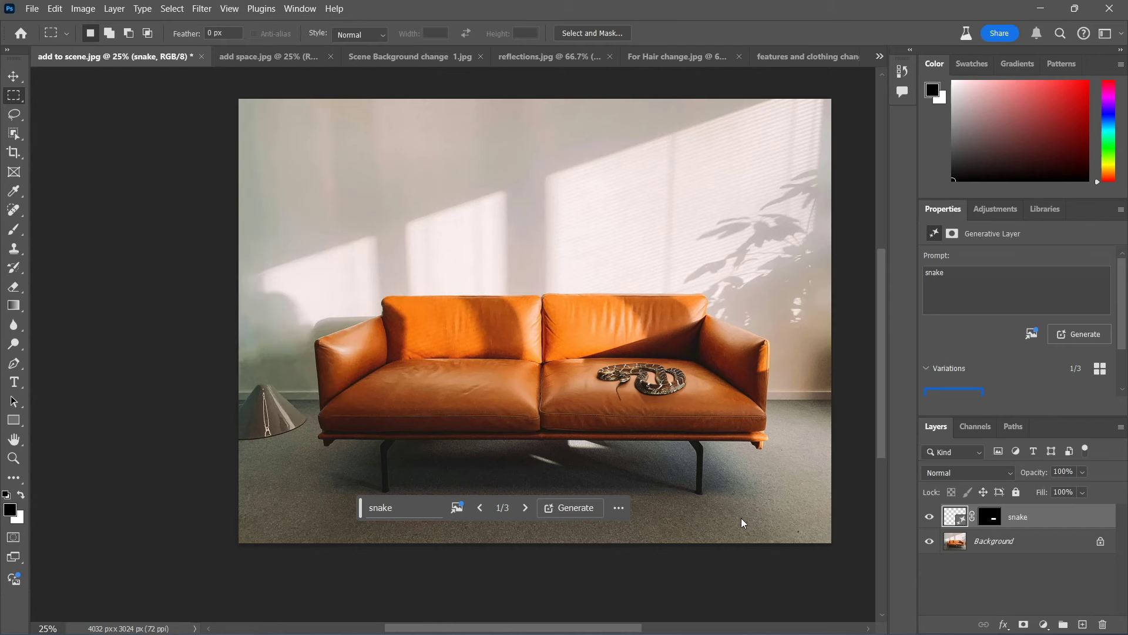
key(ctrl+plus)
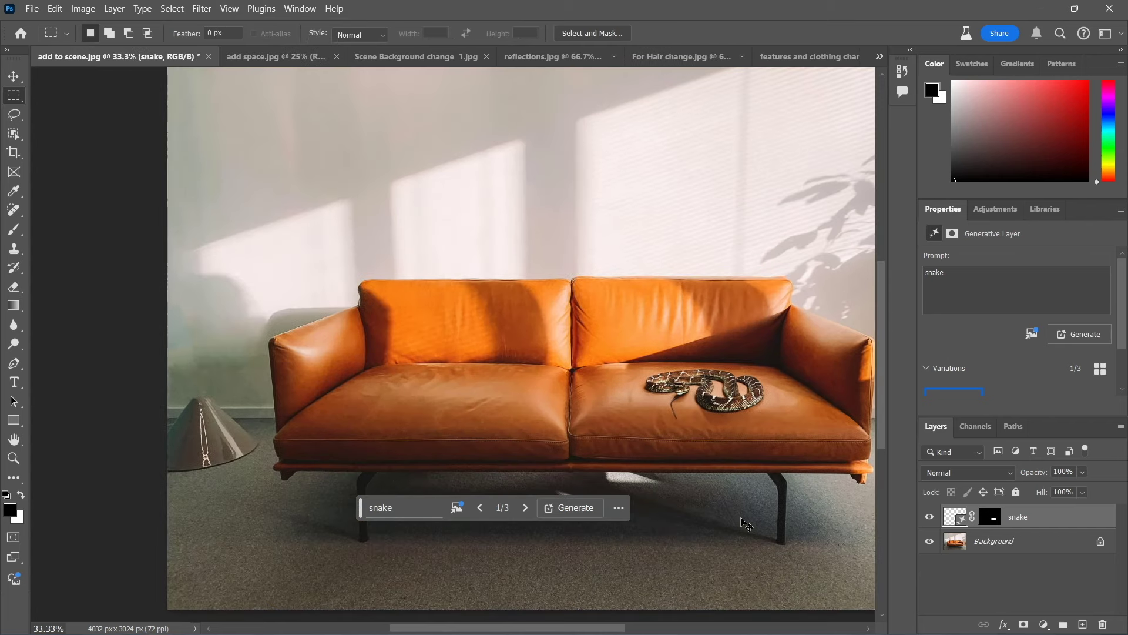
scroll(744, 521, right, 3)
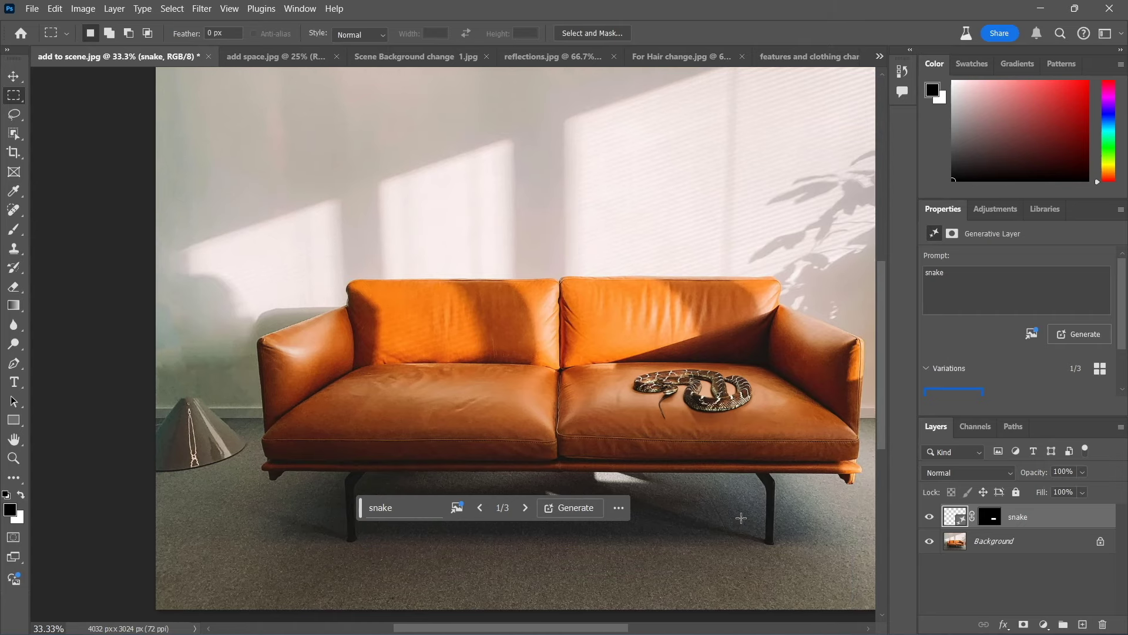
scroll(741, 518, right, 1)
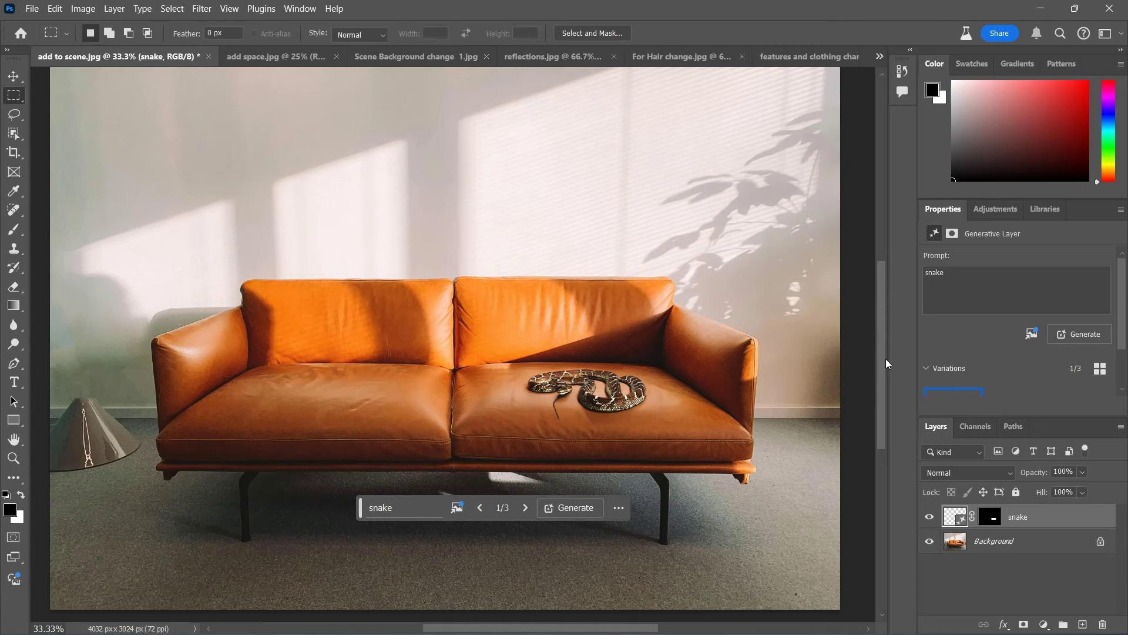
drag(882, 392, 872, 418)
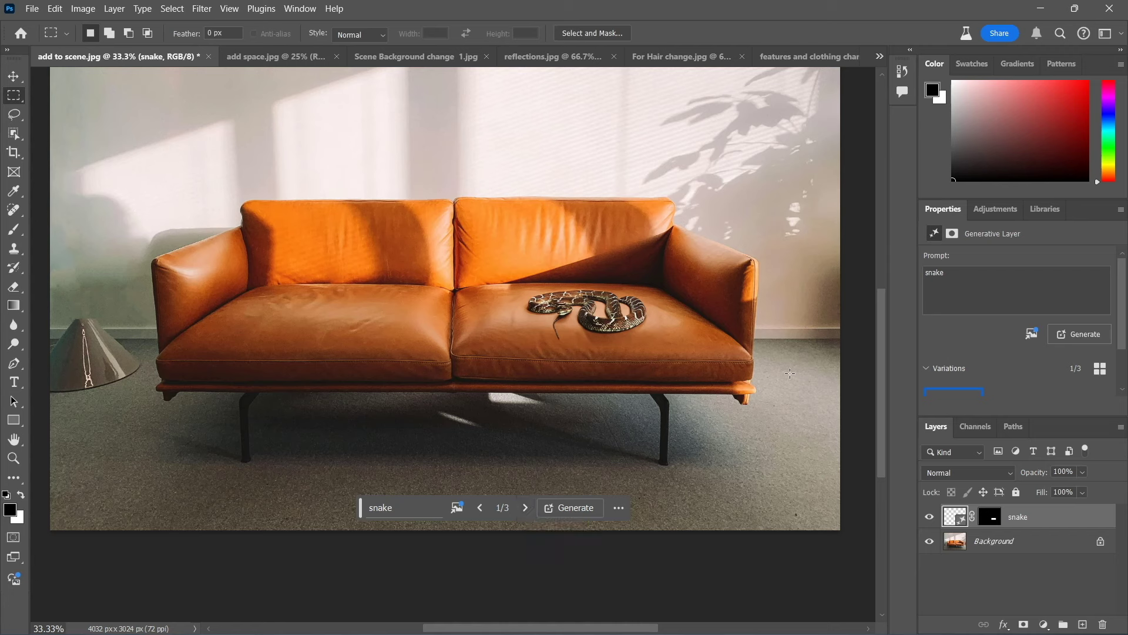
scroll(1038, 380, down, 1)
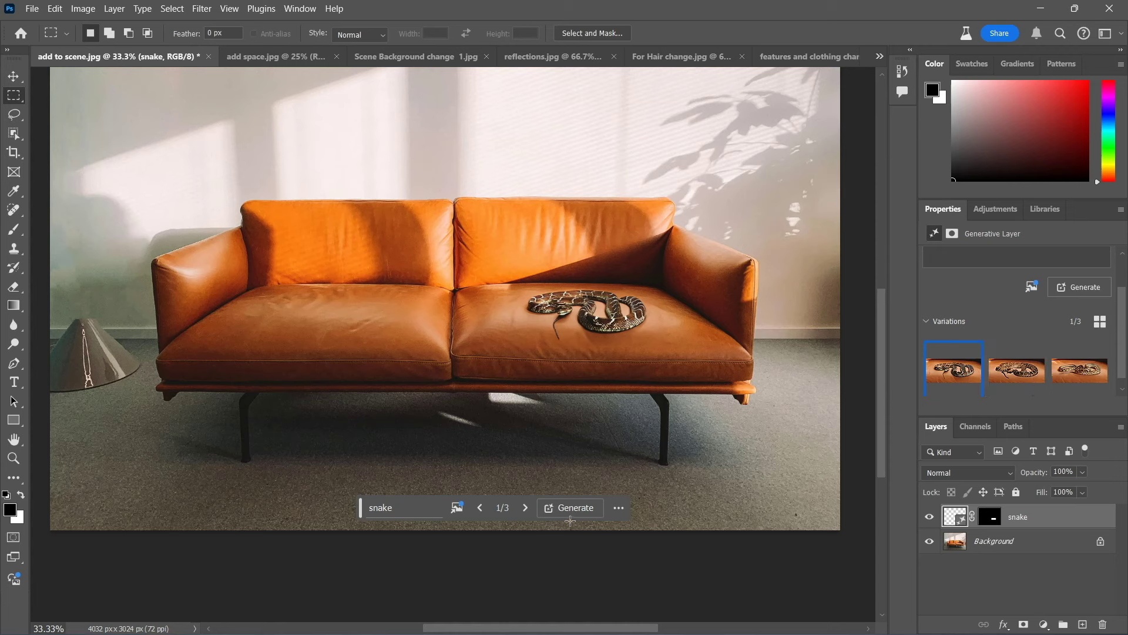
- Switch the snake to variation 3/3, the lighter spotted stretched-out snake
click(525, 509)
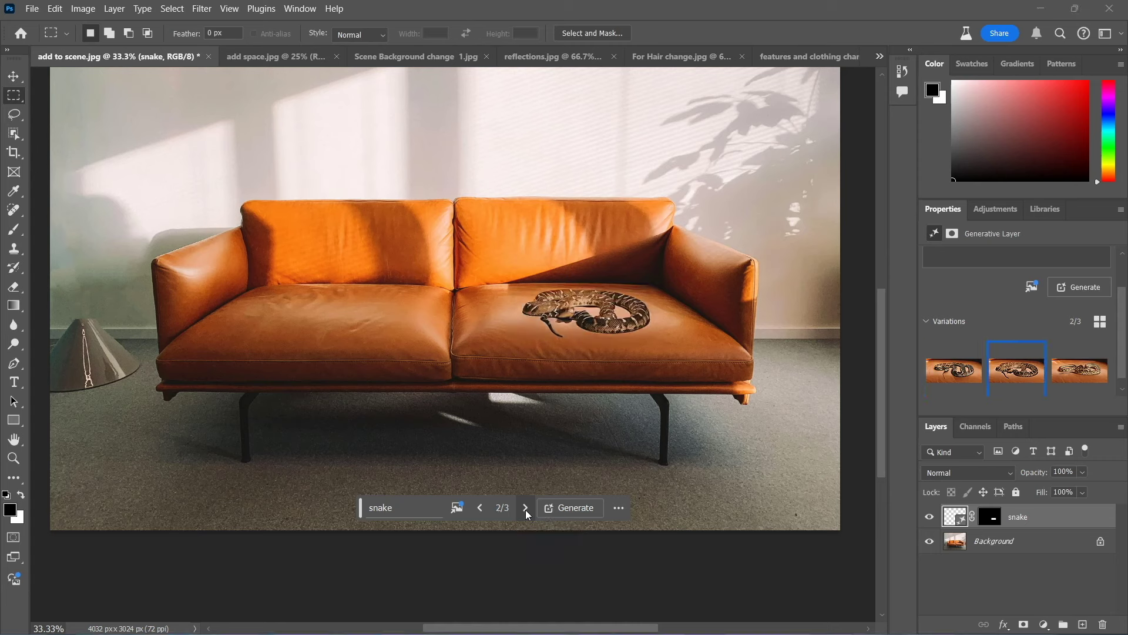
click(525, 510)
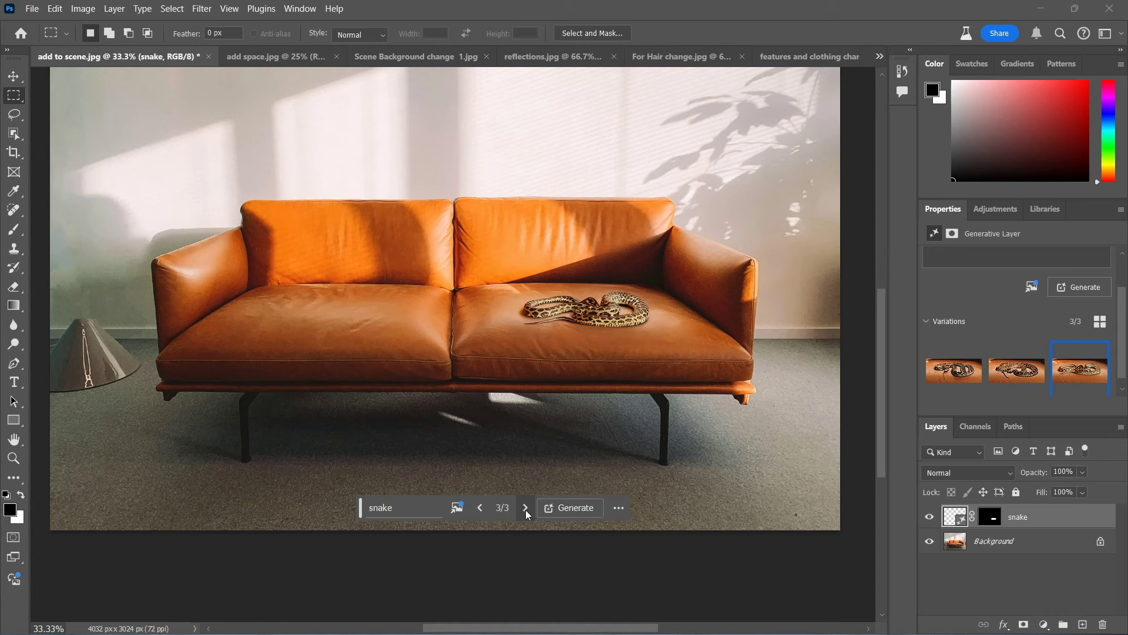
scroll(977, 285, up, 1)
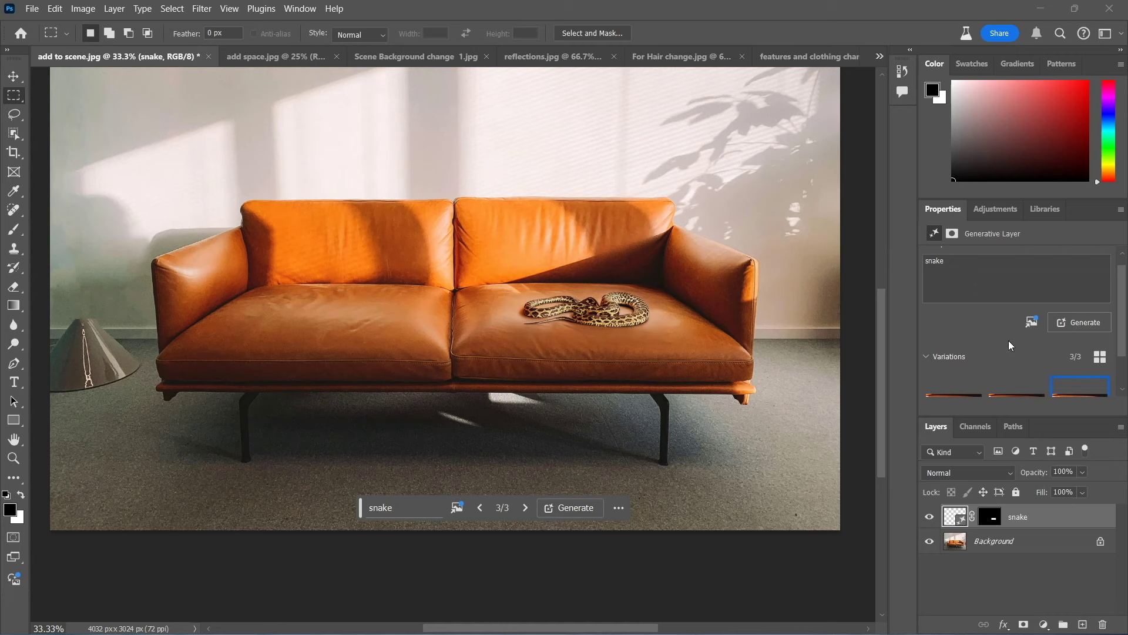
- Change the prompt to 'red cobra snake' and regenerate a red banded snake on the cushion
click(975, 263)
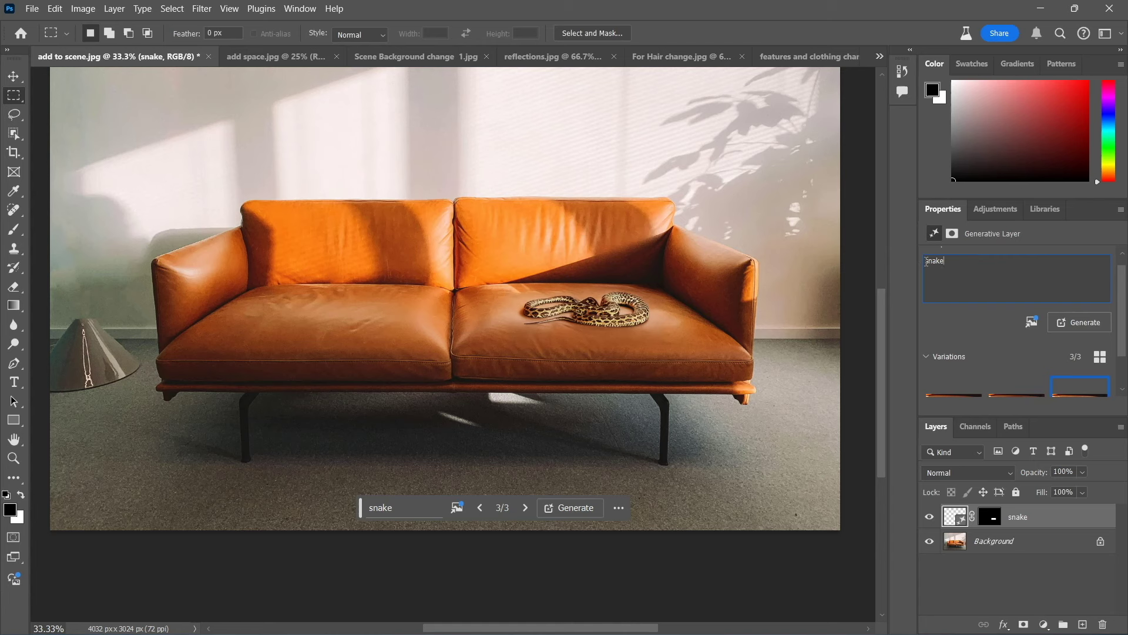
text(cobra)
click(926, 260)
text(red)
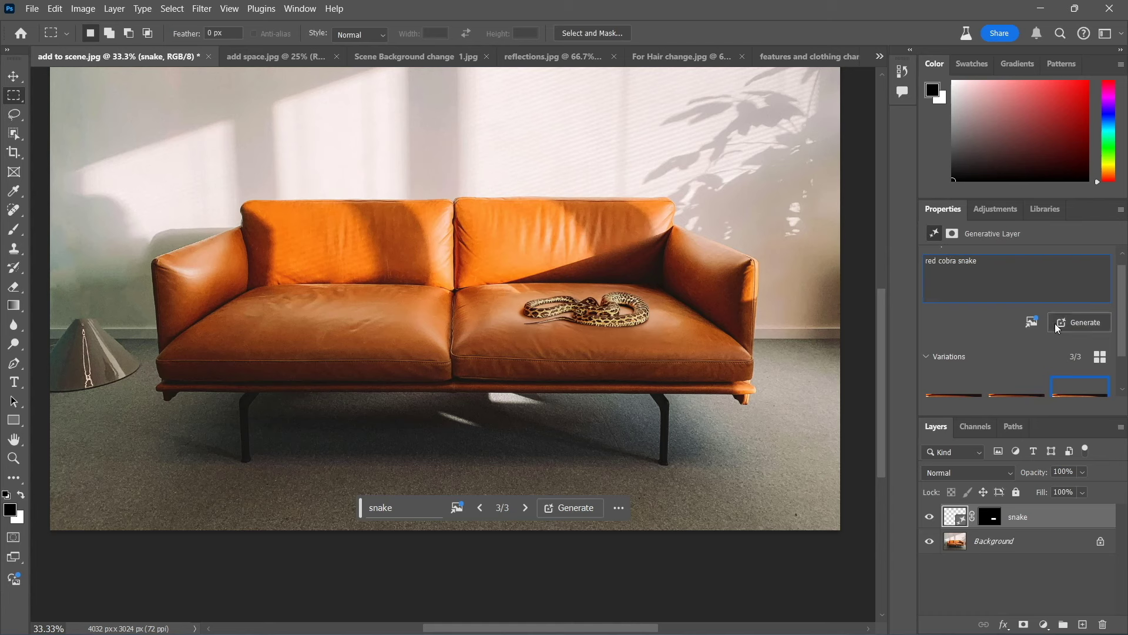
click(1094, 326)
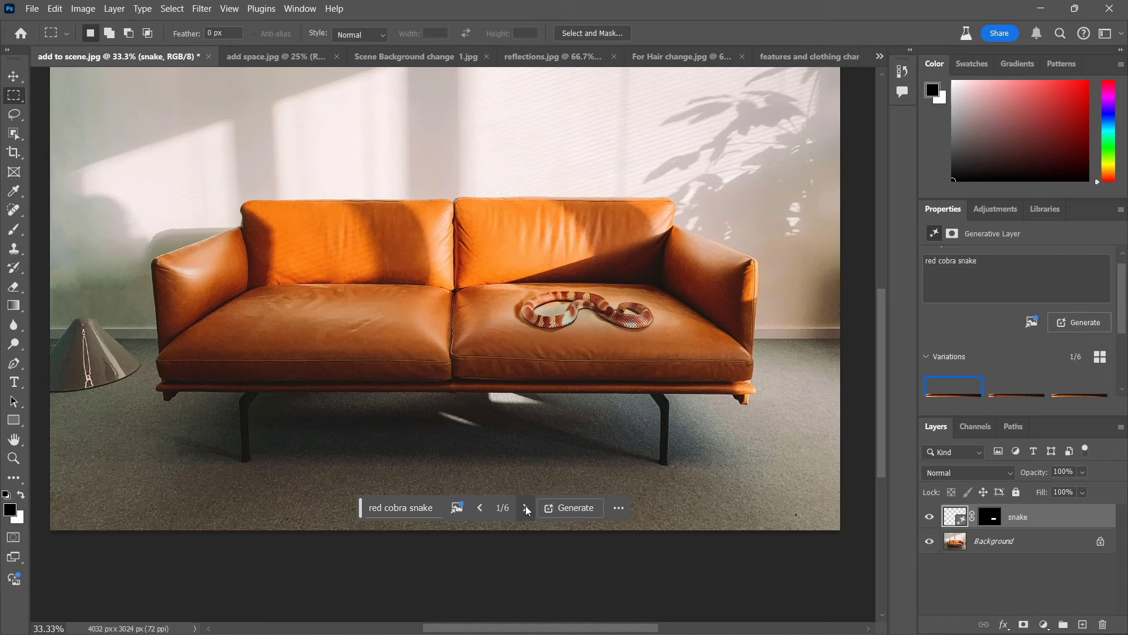
- Step through the snake variations to 4/6, the dark patterned coiled snake
scroll(979, 365, down, 3)
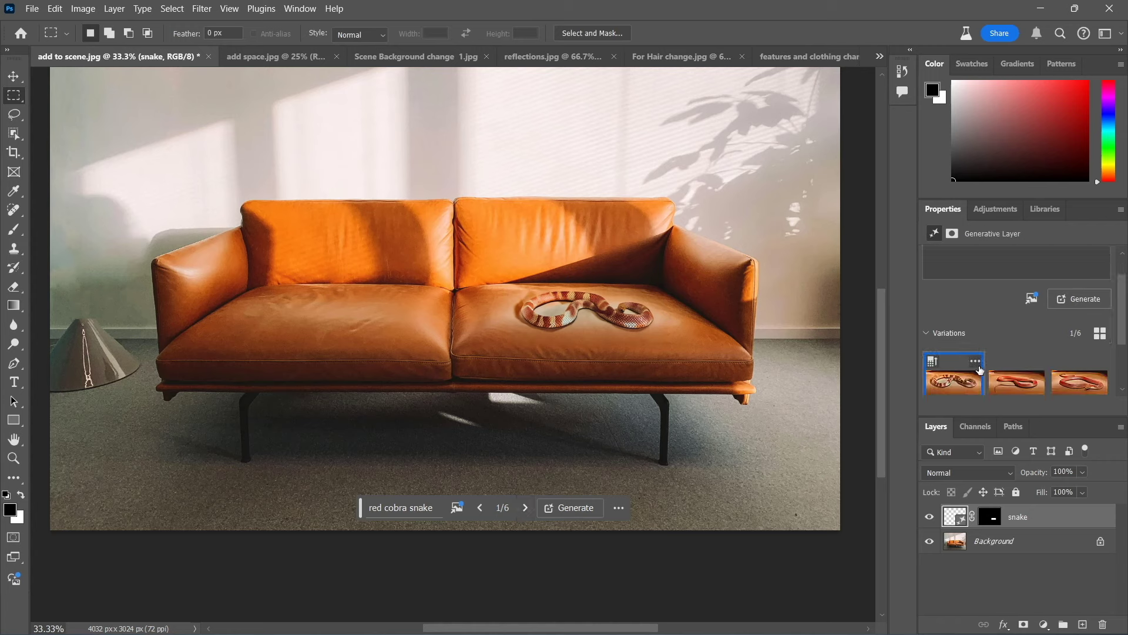
scroll(980, 369, down, 1)
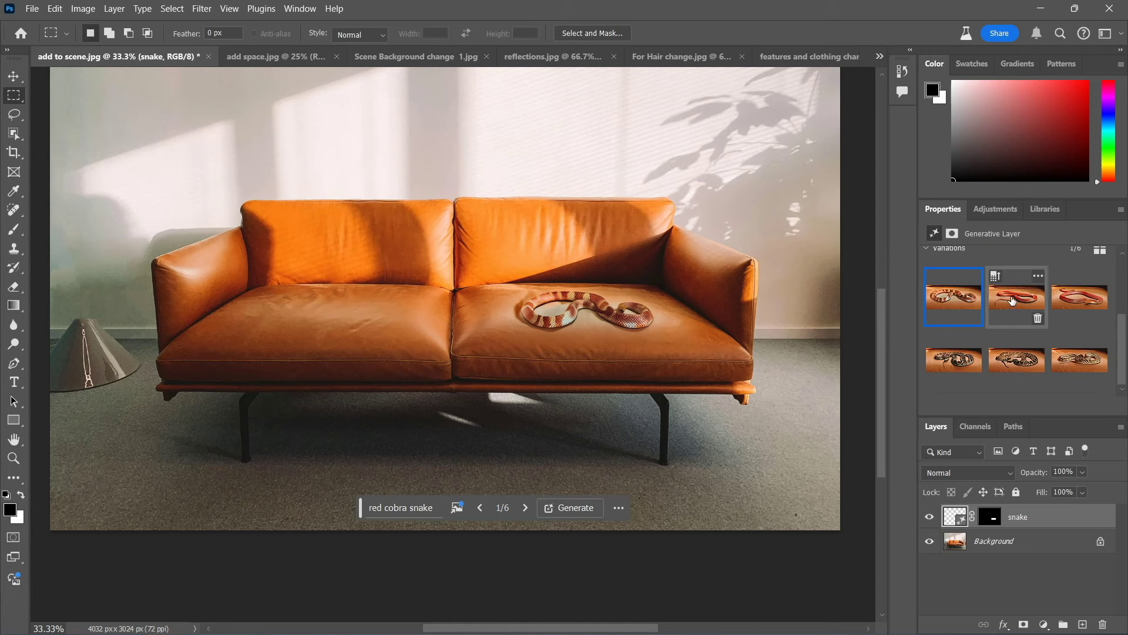
click(527, 512)
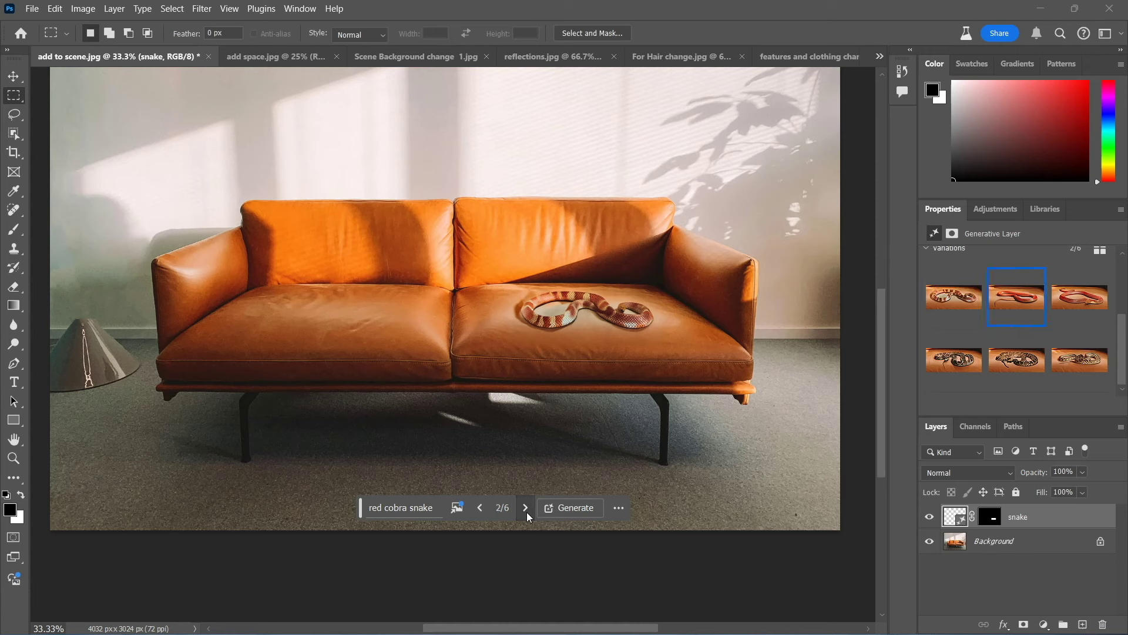
click(526, 512)
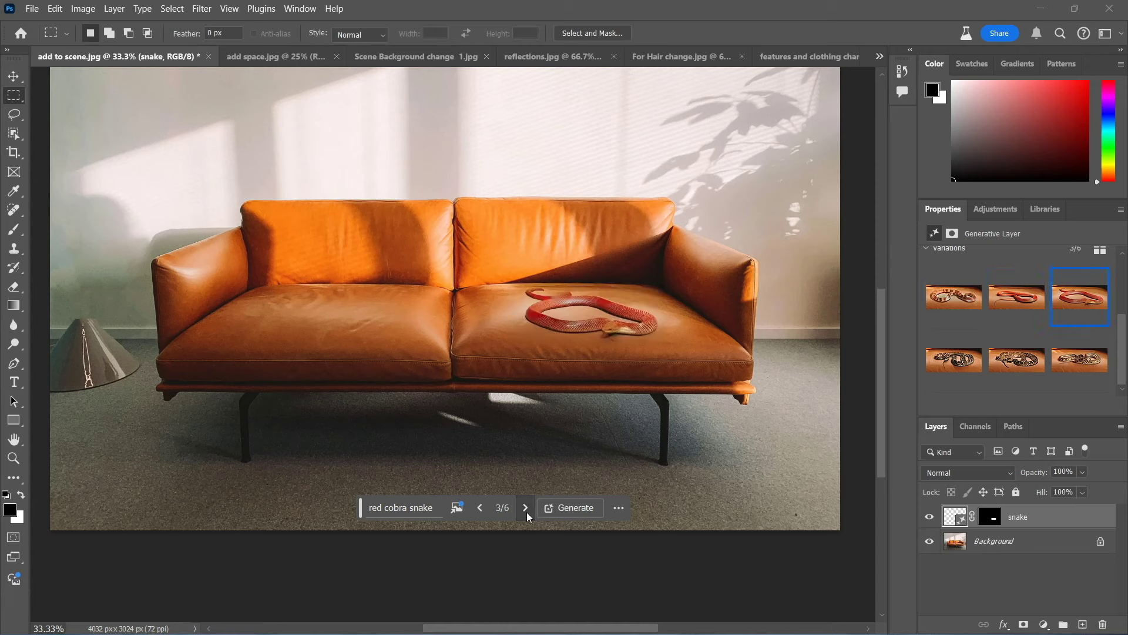
click(526, 513)
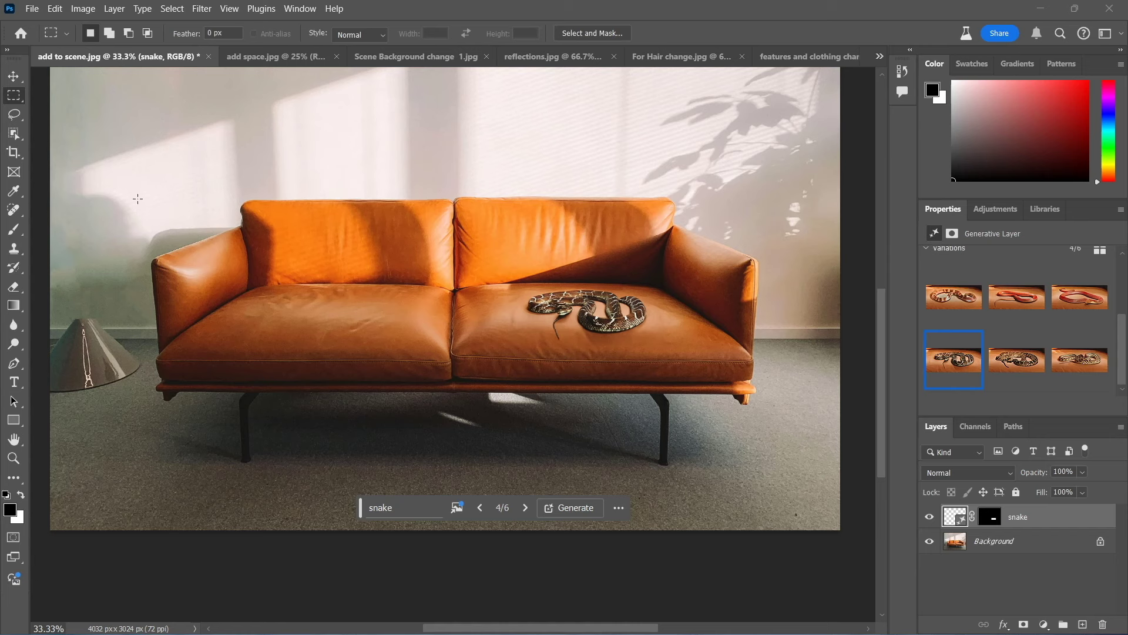
- Shift the patterned snake lower with the Move tool, then back up onto the cushion
click(12, 78)
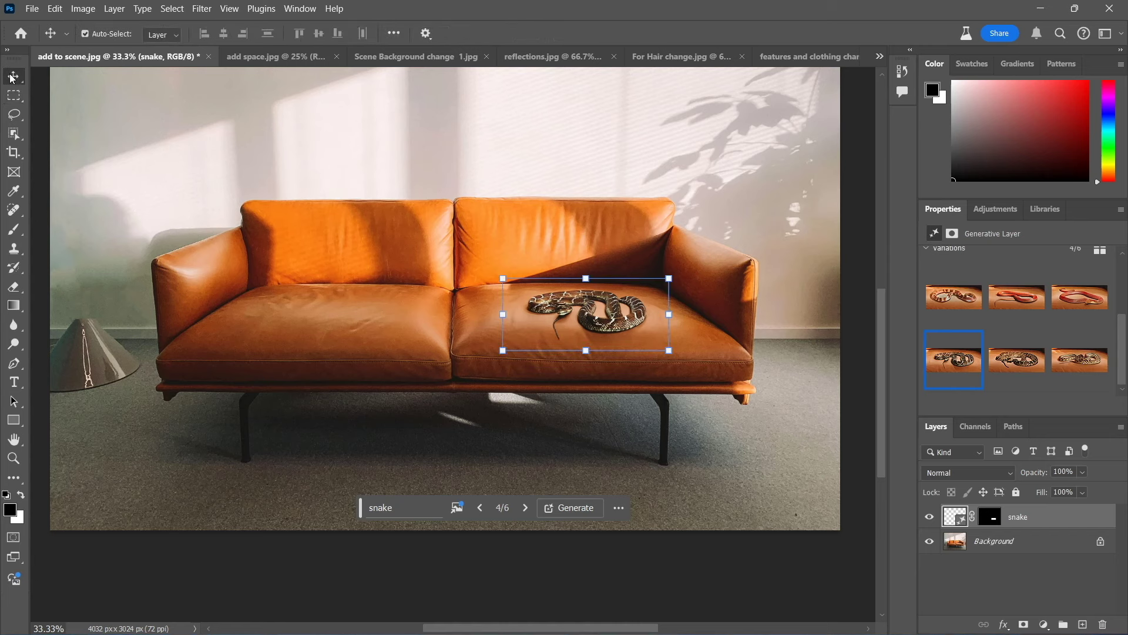
drag(583, 327, 585, 366)
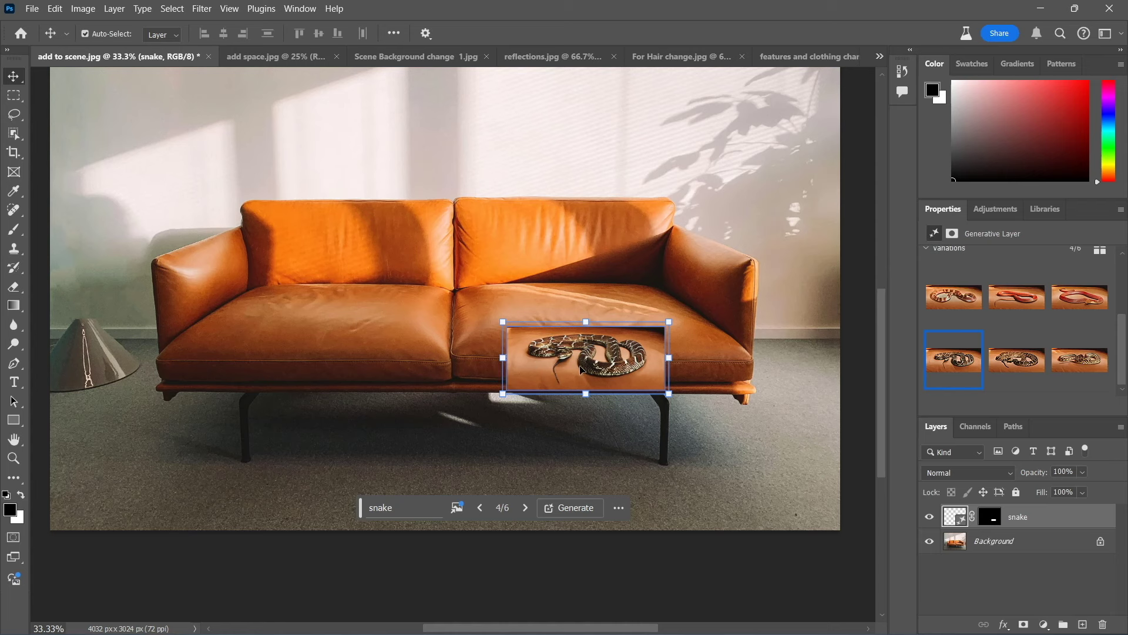
drag(580, 369, 575, 316)
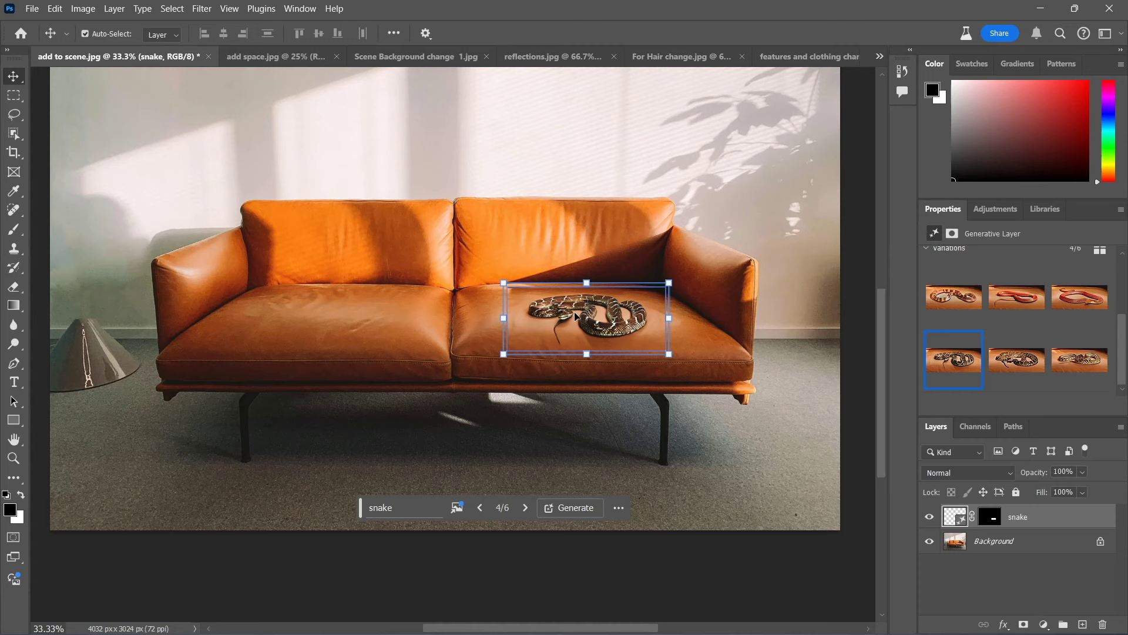
key(shift+Up)
key(shift+Up)
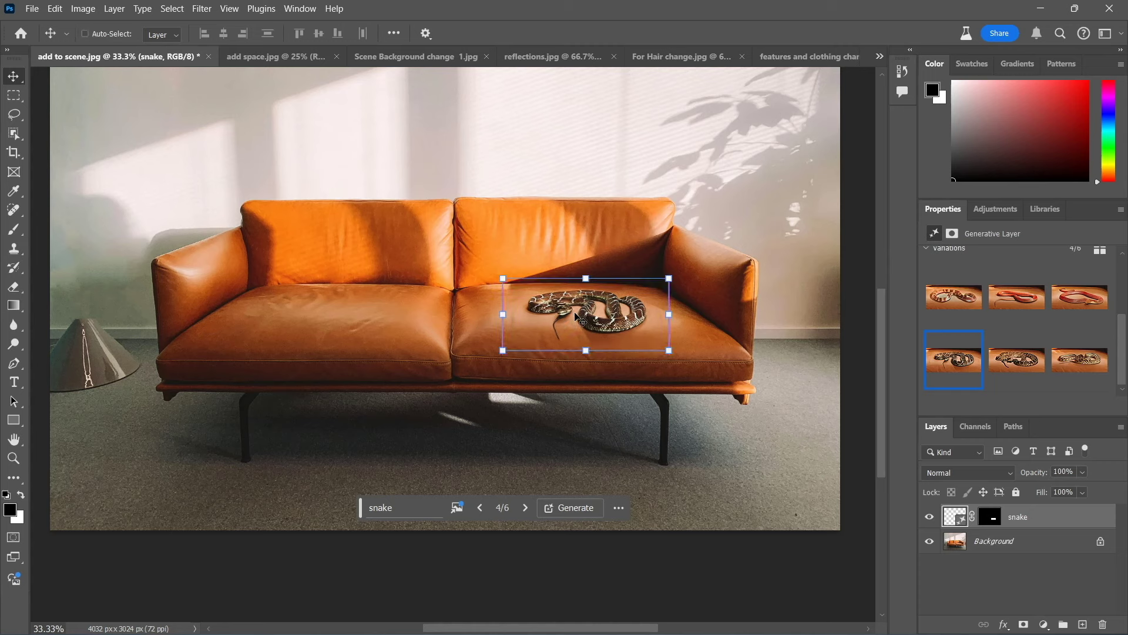
click(53, 10)
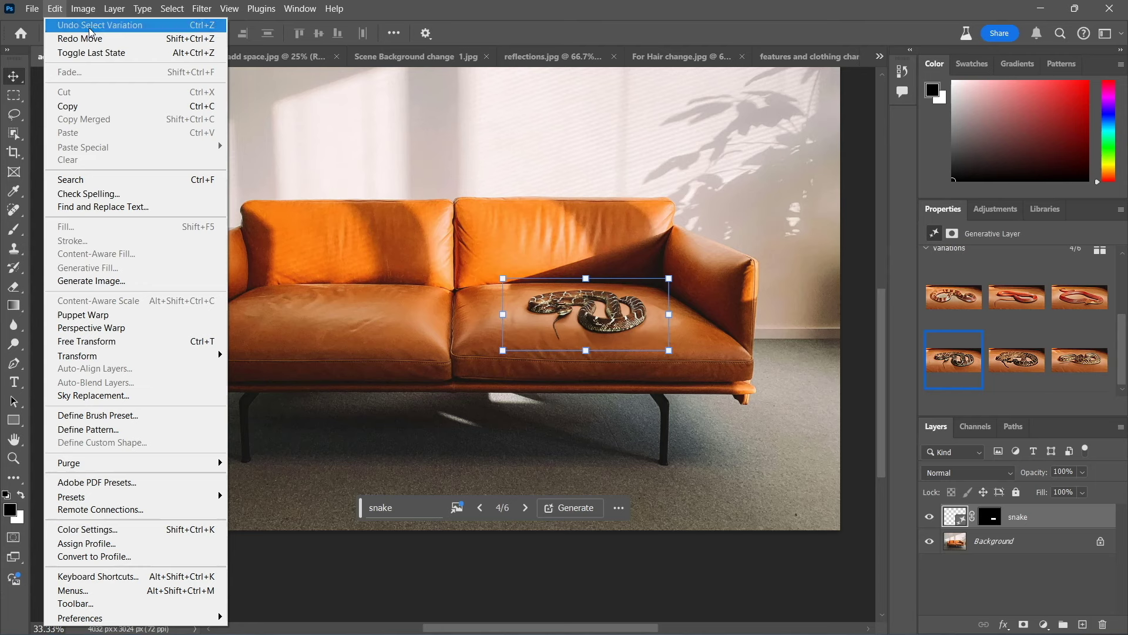
- Undo the variation choice and both snake generations, leaving only the Background layer
click(90, 26)
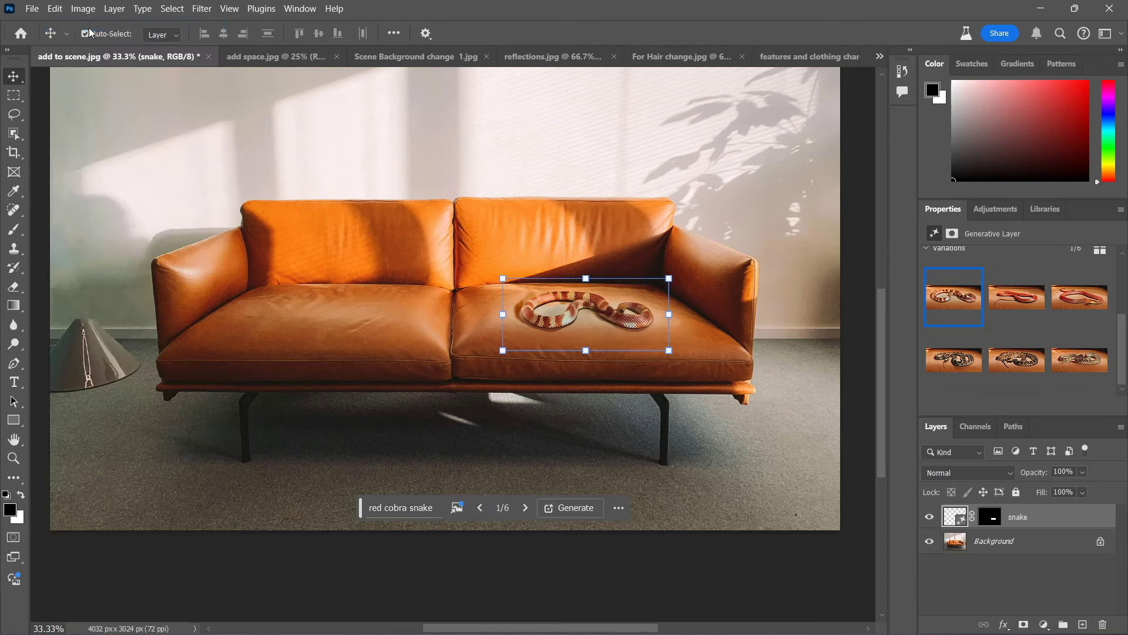
click(55, 9)
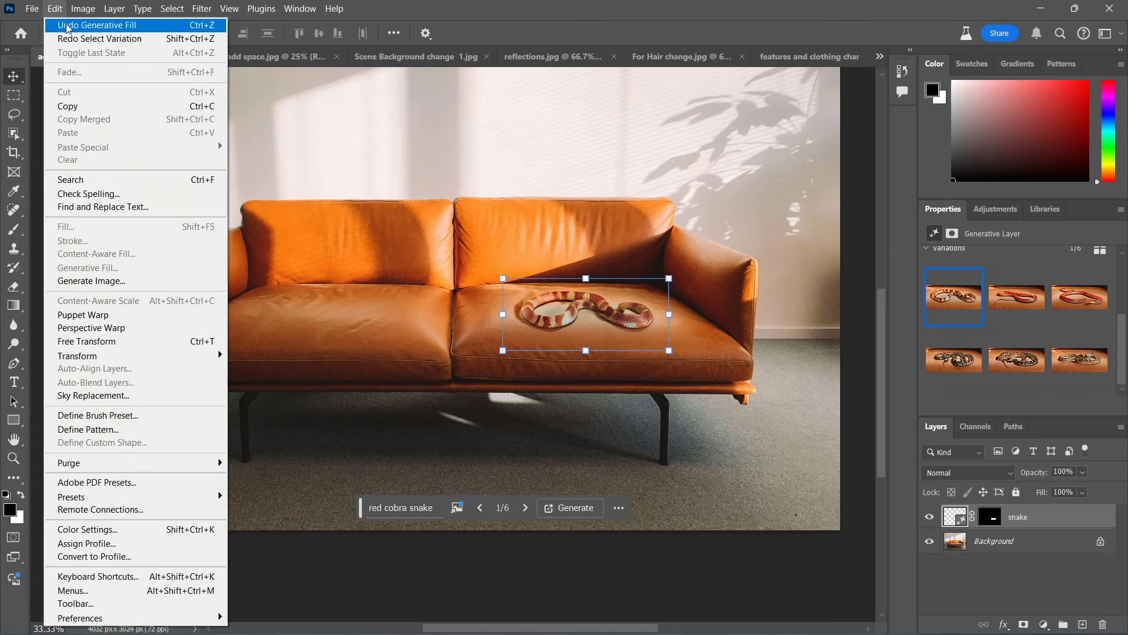
click(499, 451)
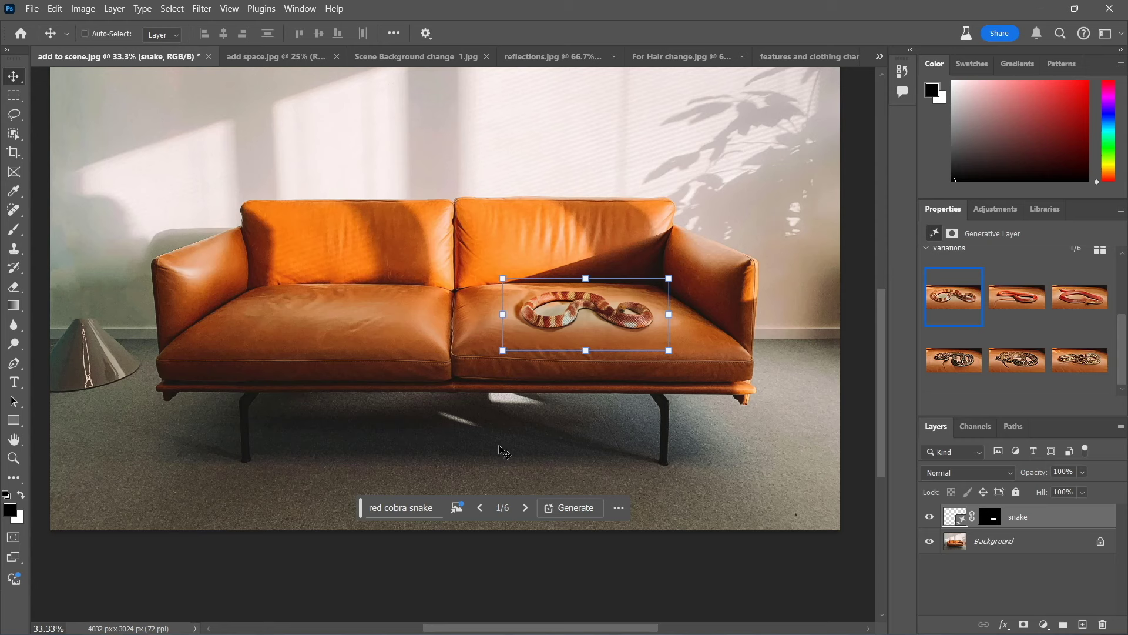
key(ctrl+z)
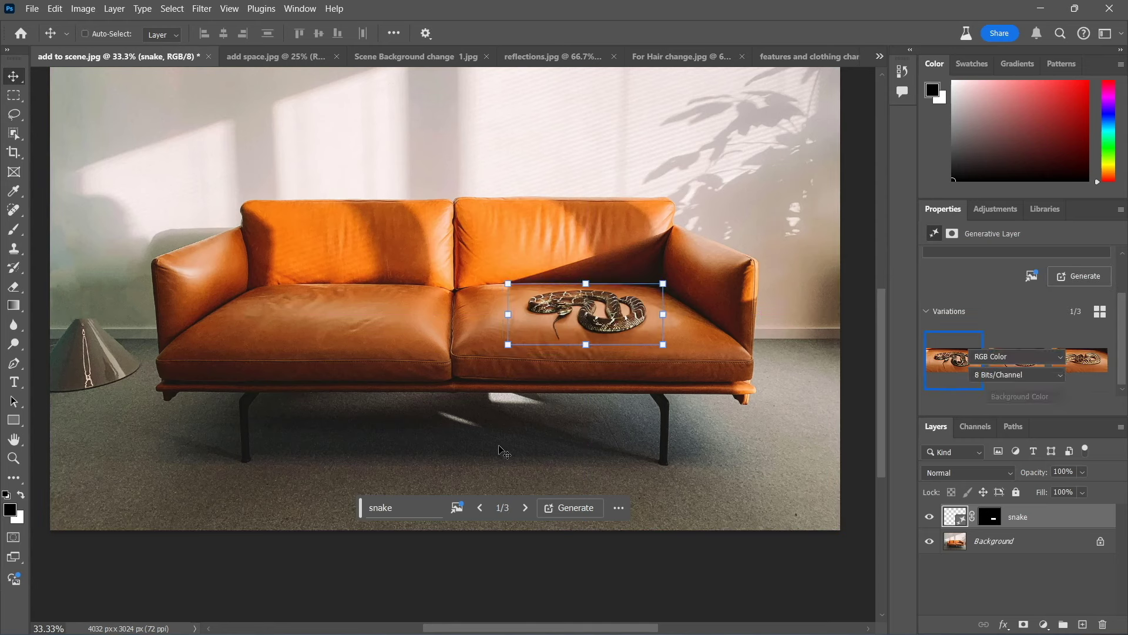
key(ctrl+z)
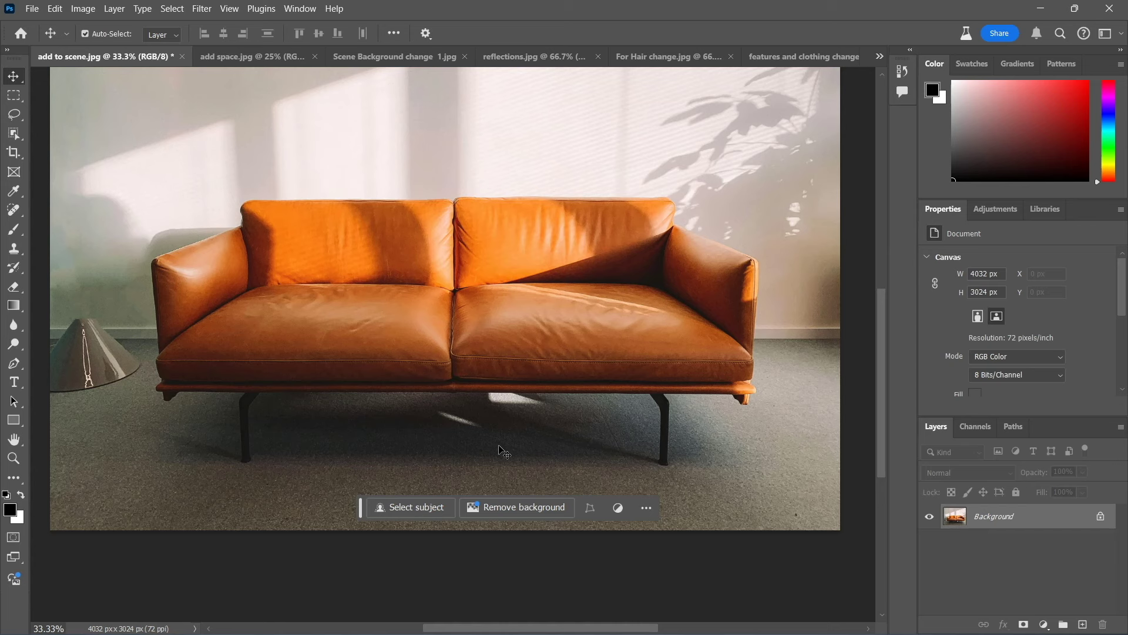
- Lasso a tall area beside the sofa and enter the Generative Fill prompt 'a bright lamp'
click(14, 117)
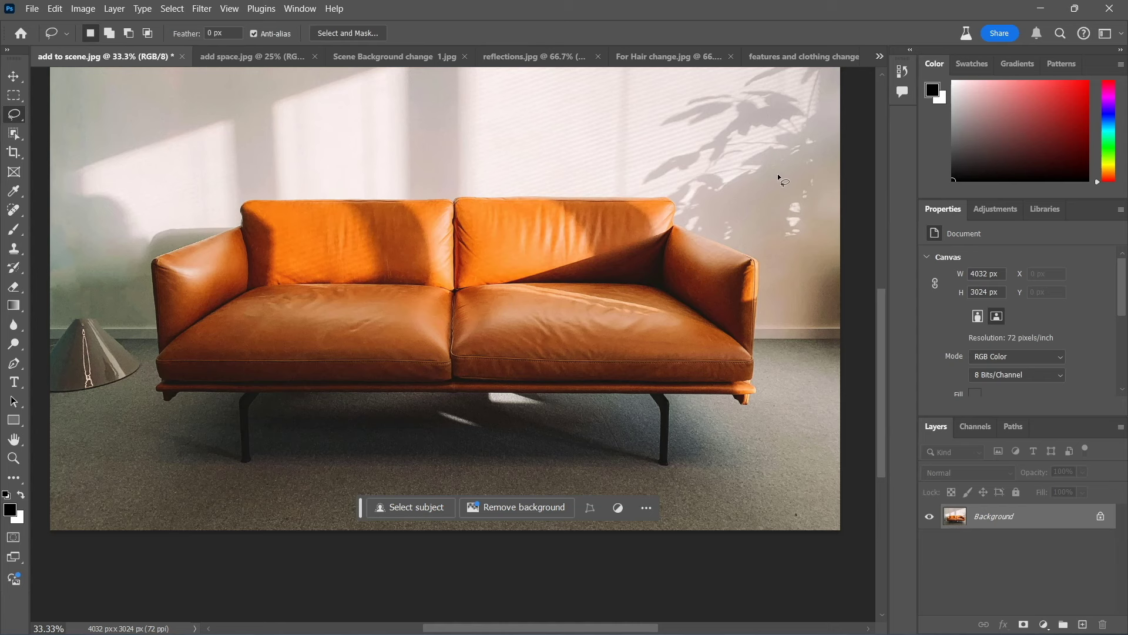
mouse_move(777, 174)
mouse_down()
mouse_move(777, 393)
mouse_move(758, 462)
mouse_move(772, 477)
mouse_move(831, 474)
mouse_up()
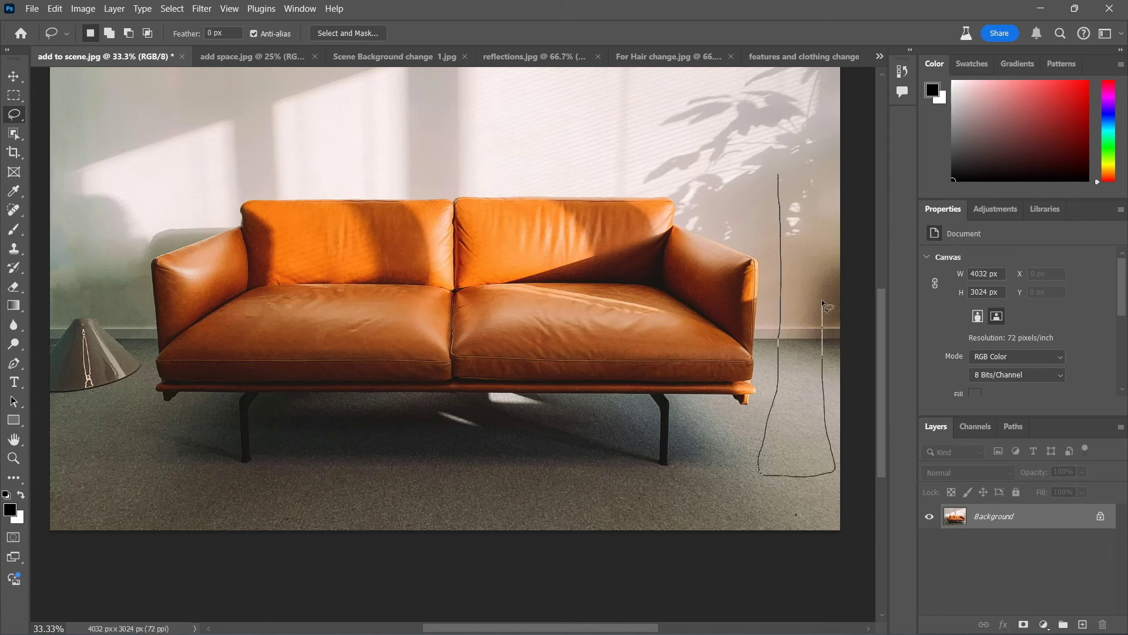
mouse_move(821, 234)
mouse_down()
mouse_move(815, 125)
mouse_move(781, 89)
mouse_move(765, 110)
mouse_move(780, 177)
mouse_up()
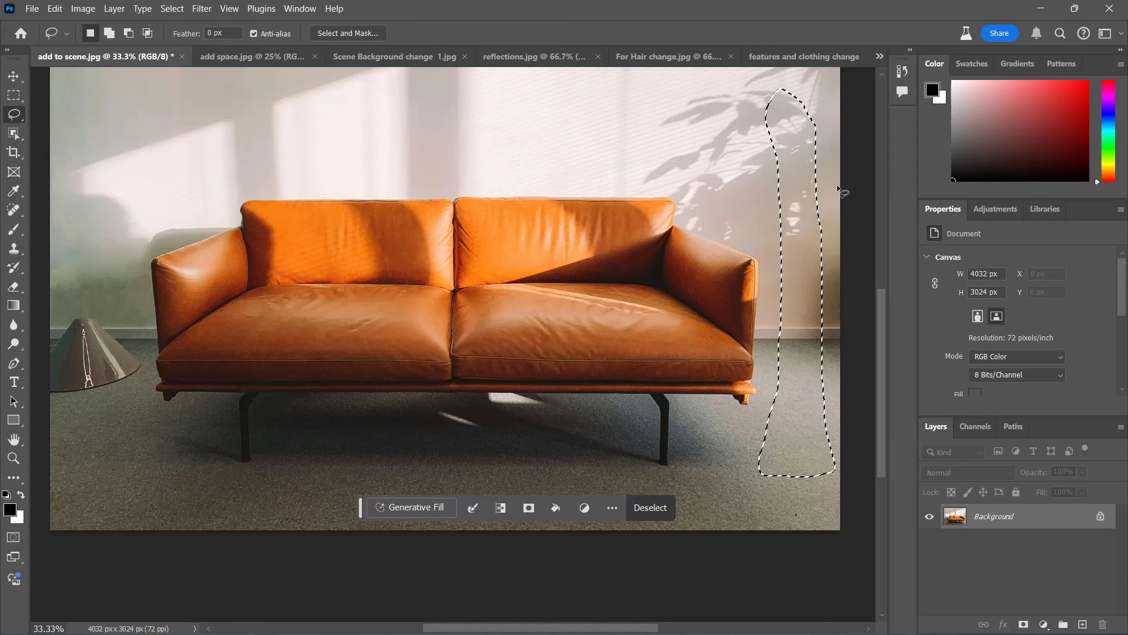
click(413, 509)
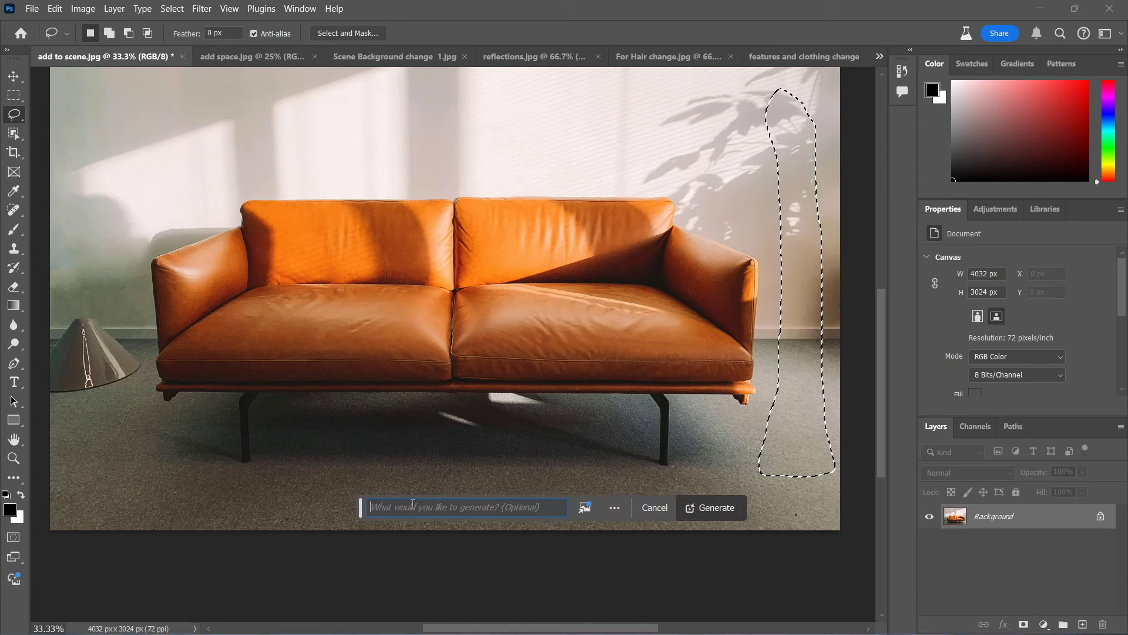
text(a bright lamp)
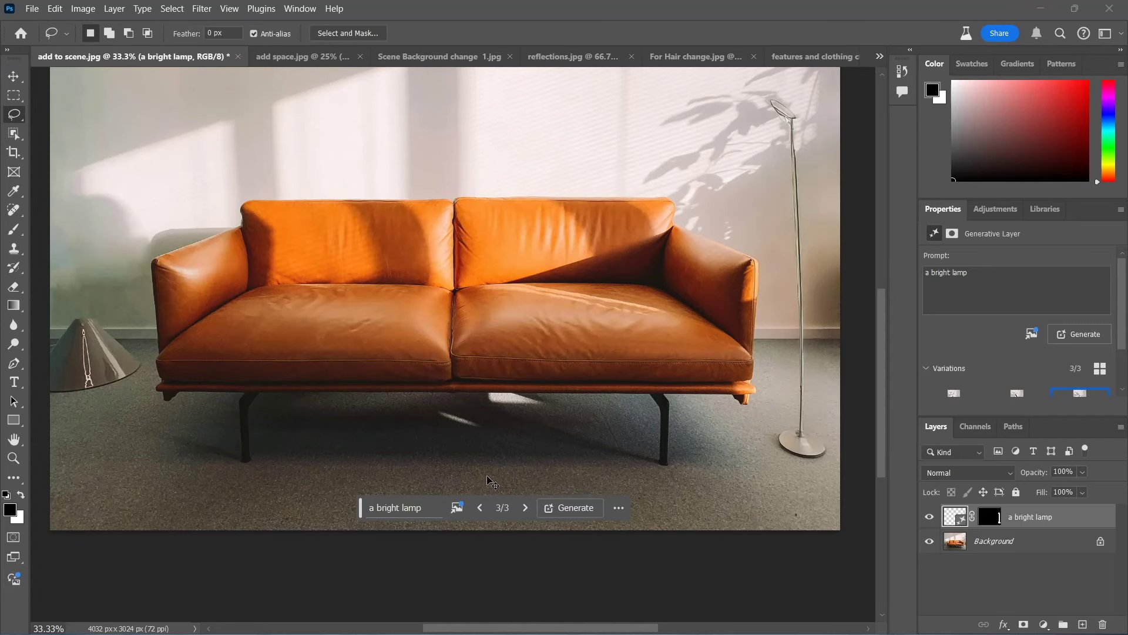
- Zoom the sofa scene out and back in, then switch to the add space.jpg Statue of Liberty image
key(ctrl+minus)
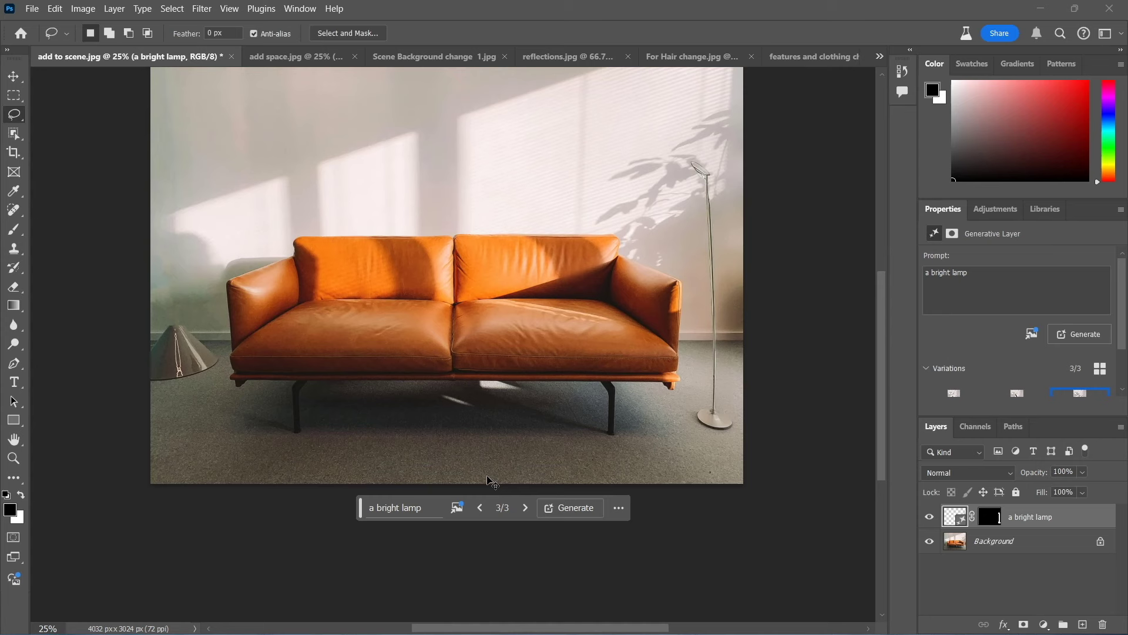
key(ctrl+minus)
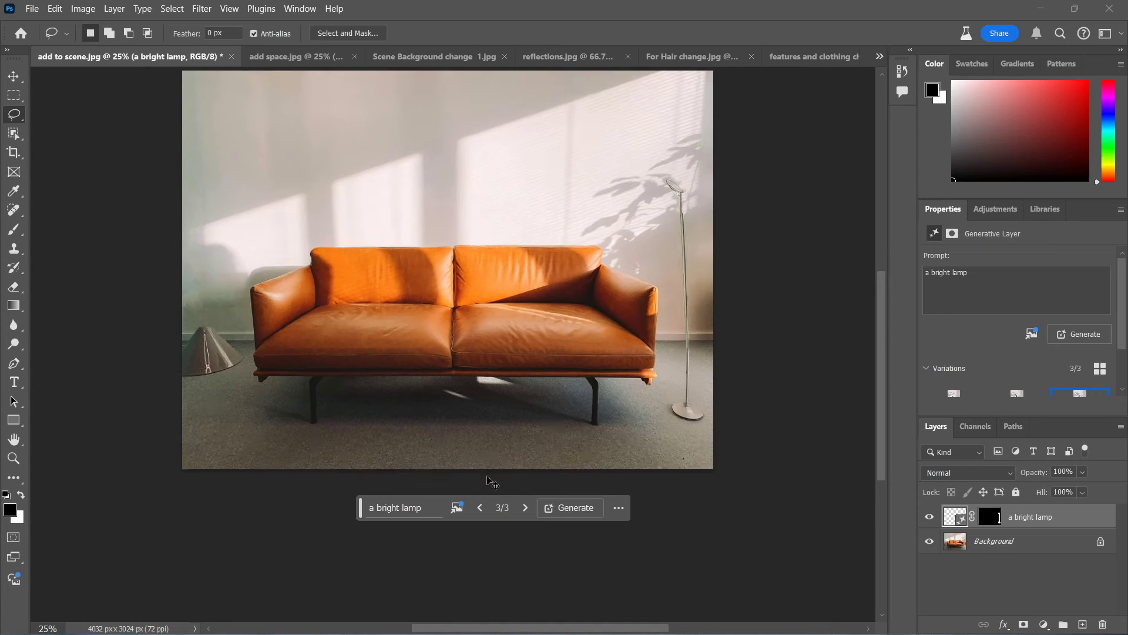
key(ctrl+plus)
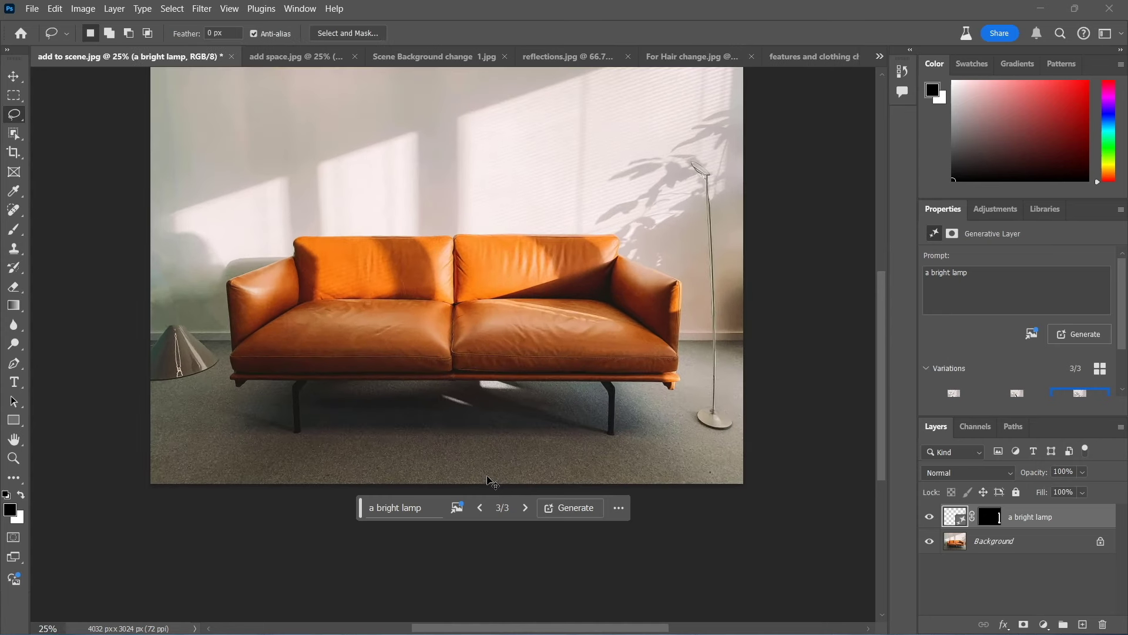
key(ctrl+plus)
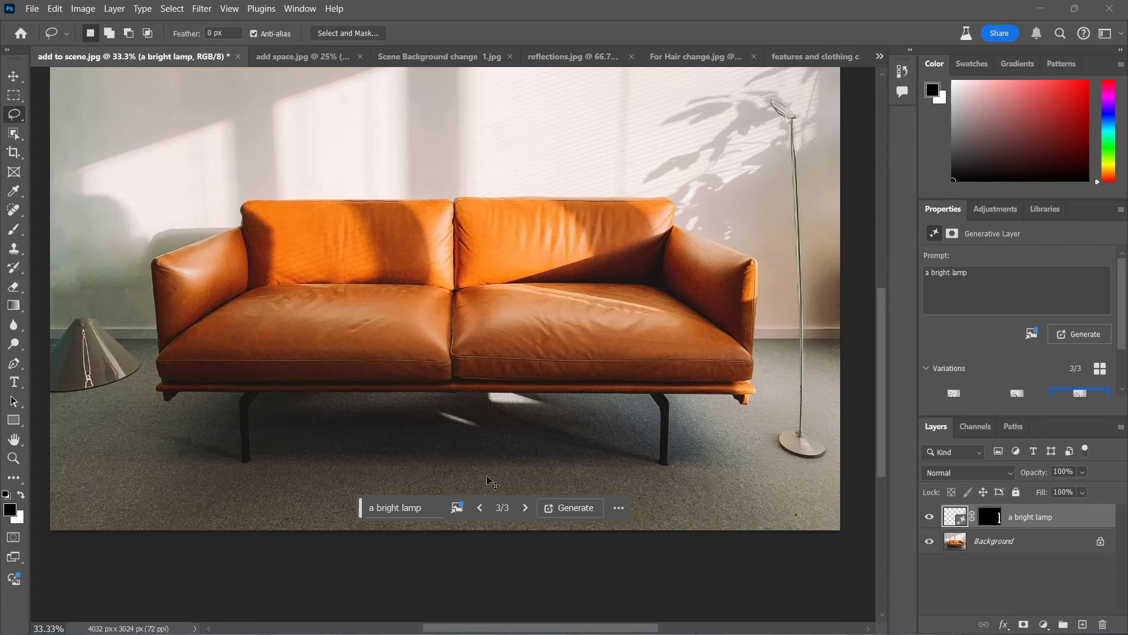
key(ctrl+minus)
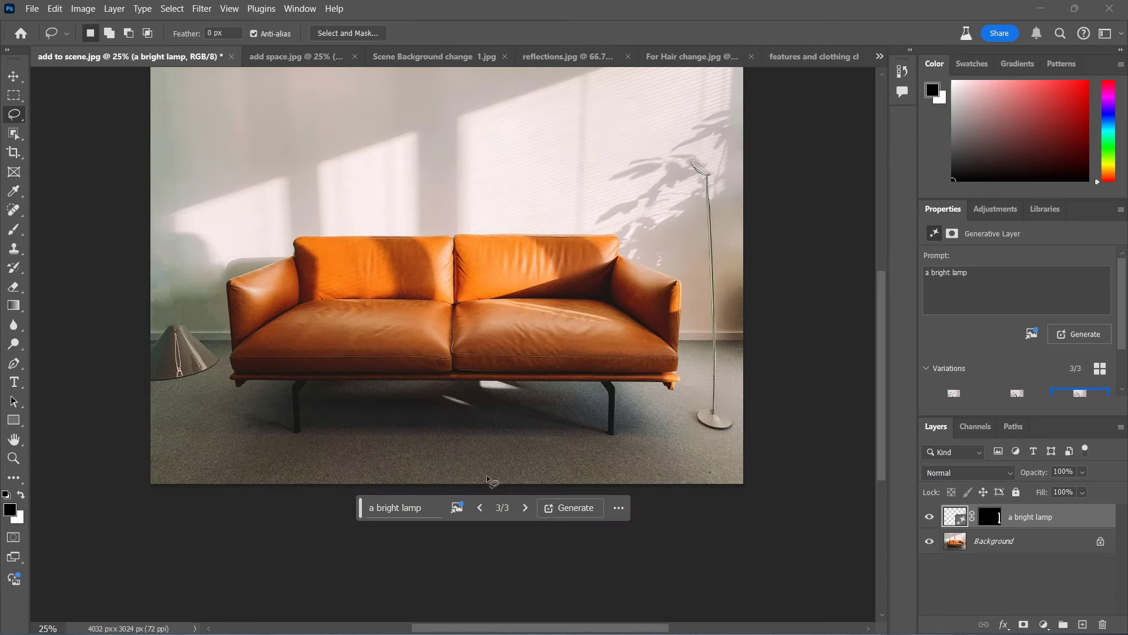
click(313, 57)
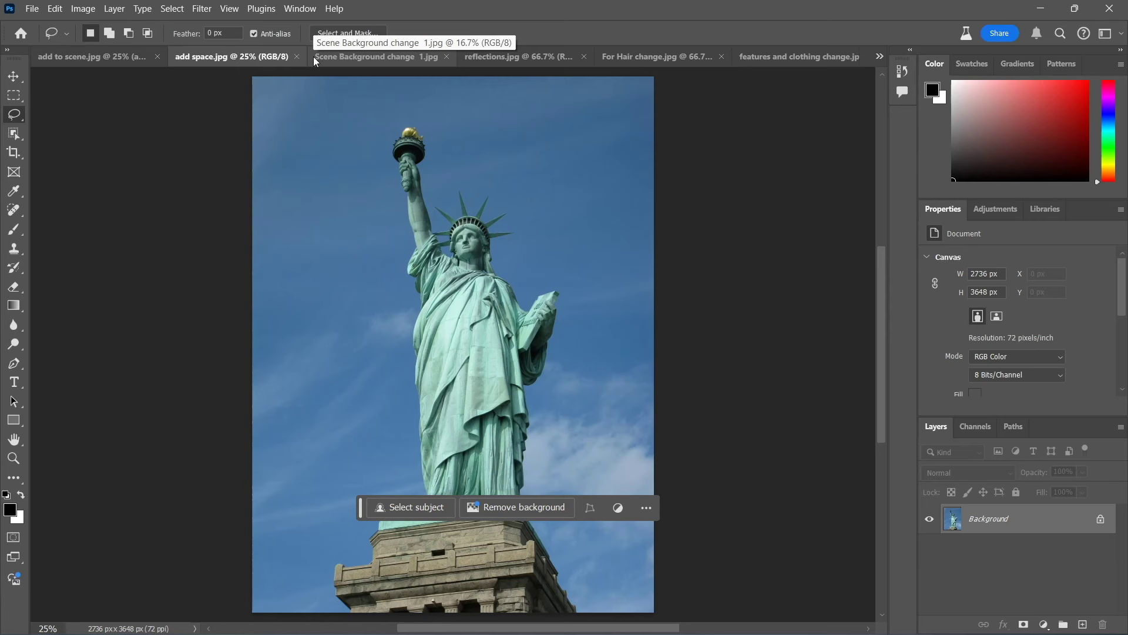
- Move the task bar off the statue photo and pick the Crop tool with Generative Expand fill
key(ctrl+minus)
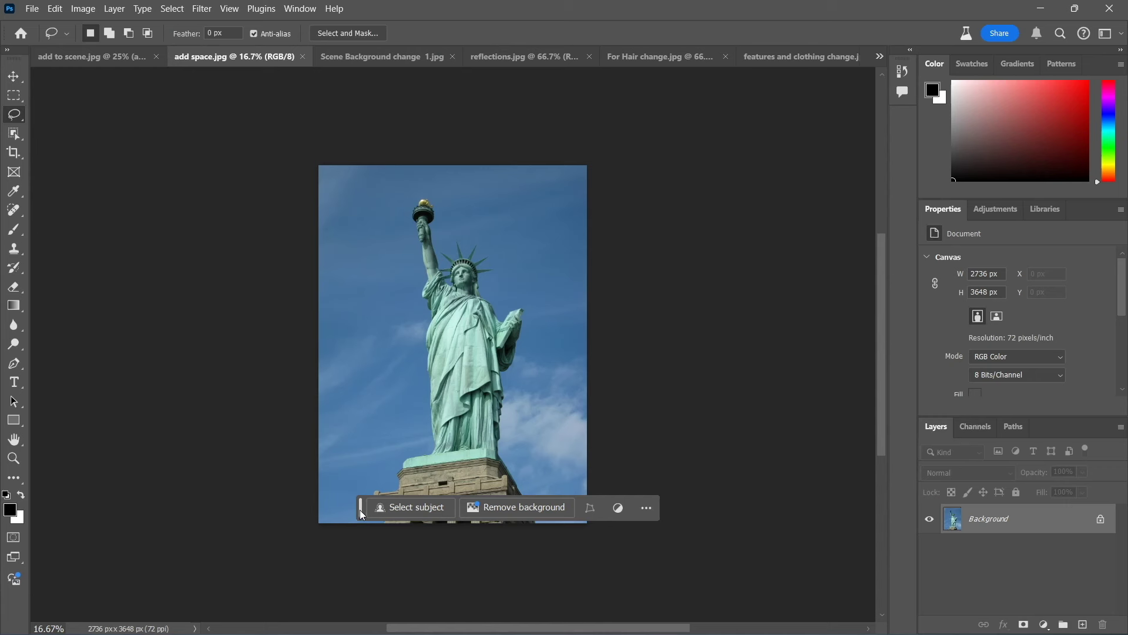
drag(361, 514, 515, 108)
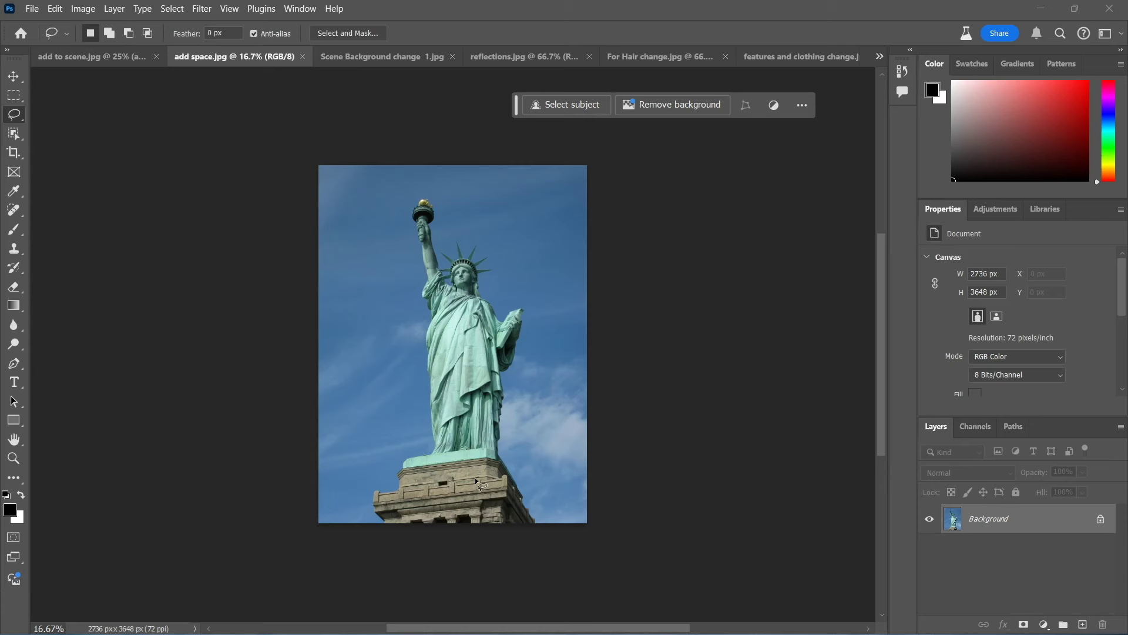
click(12, 154)
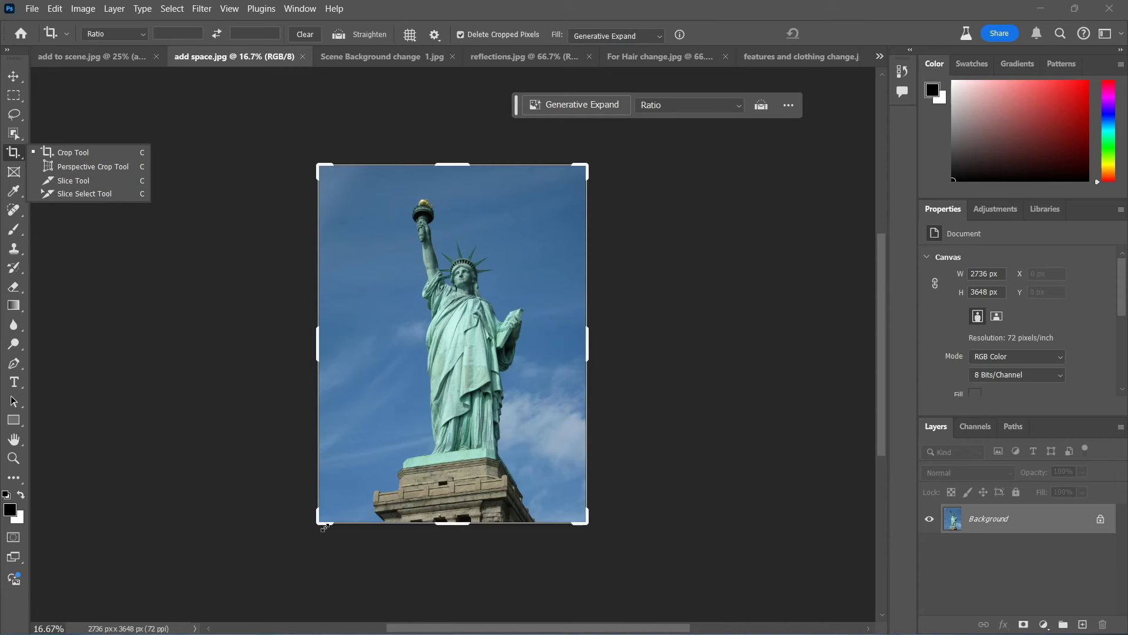
- Widen the statue canvas with generated sky, then switch to Scene Background change 1.jpg
drag(326, 528, 289, 580)
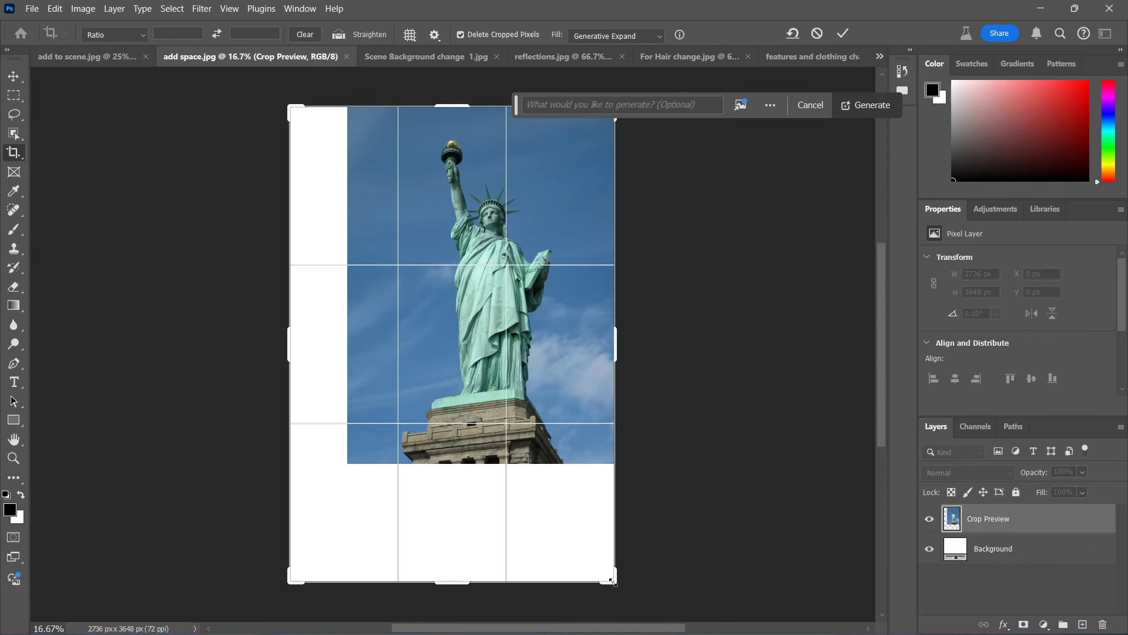
drag(607, 584, 658, 584)
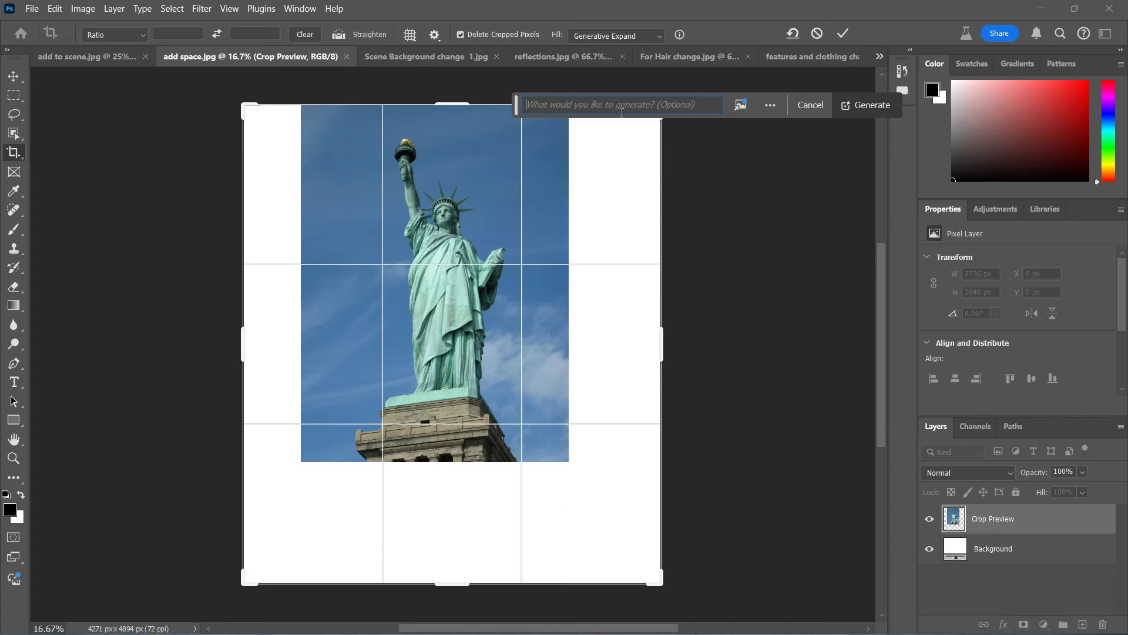
click(874, 107)
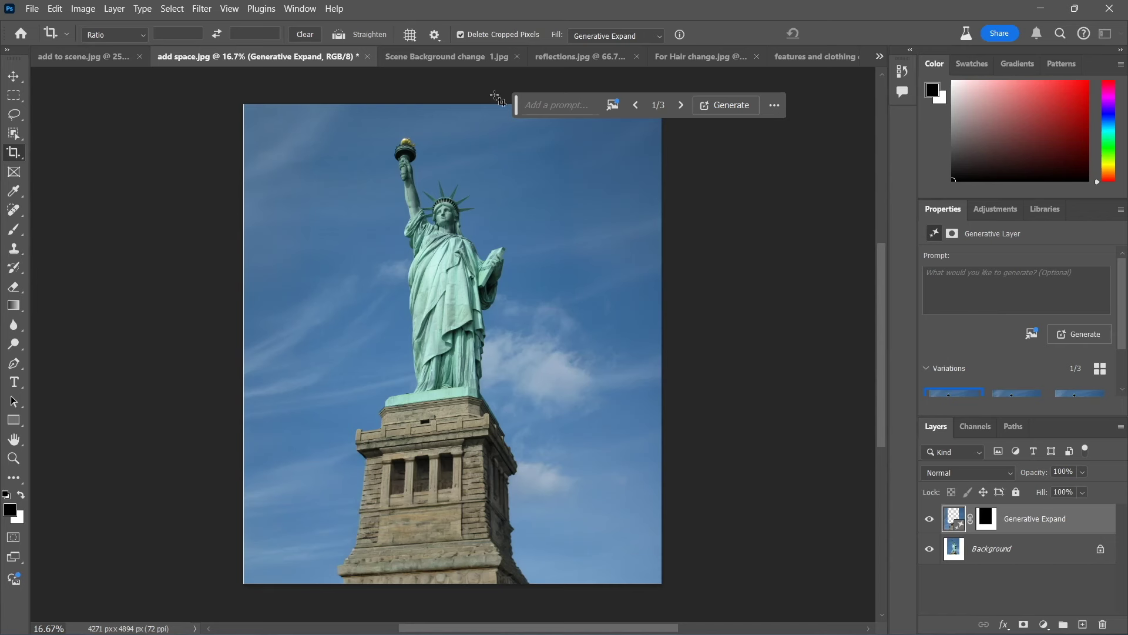
click(443, 56)
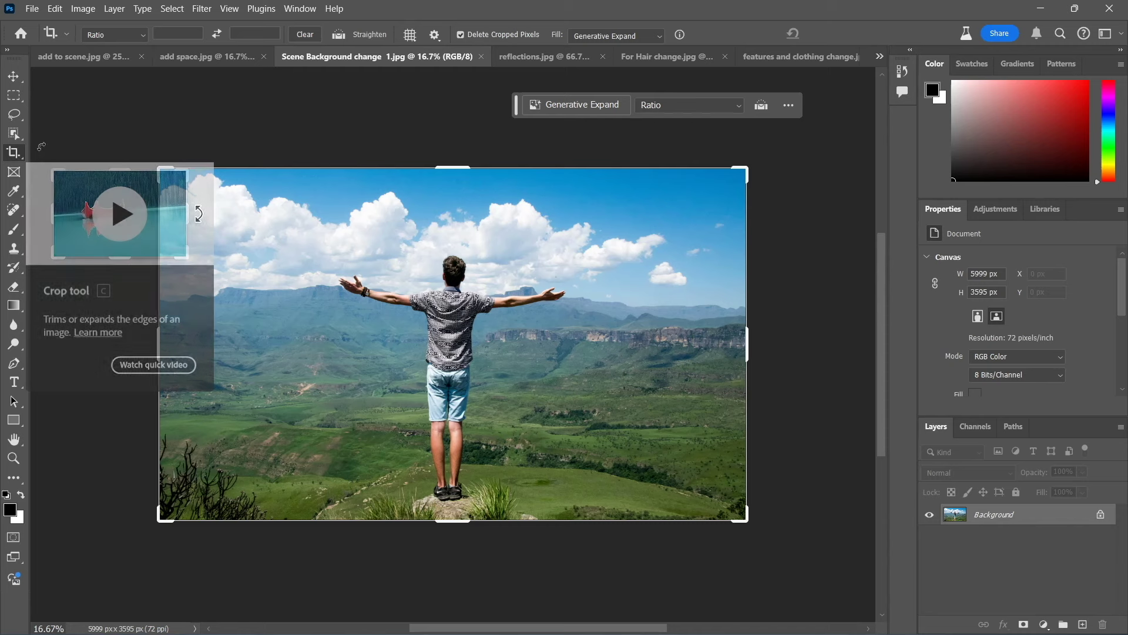
click(182, 151)
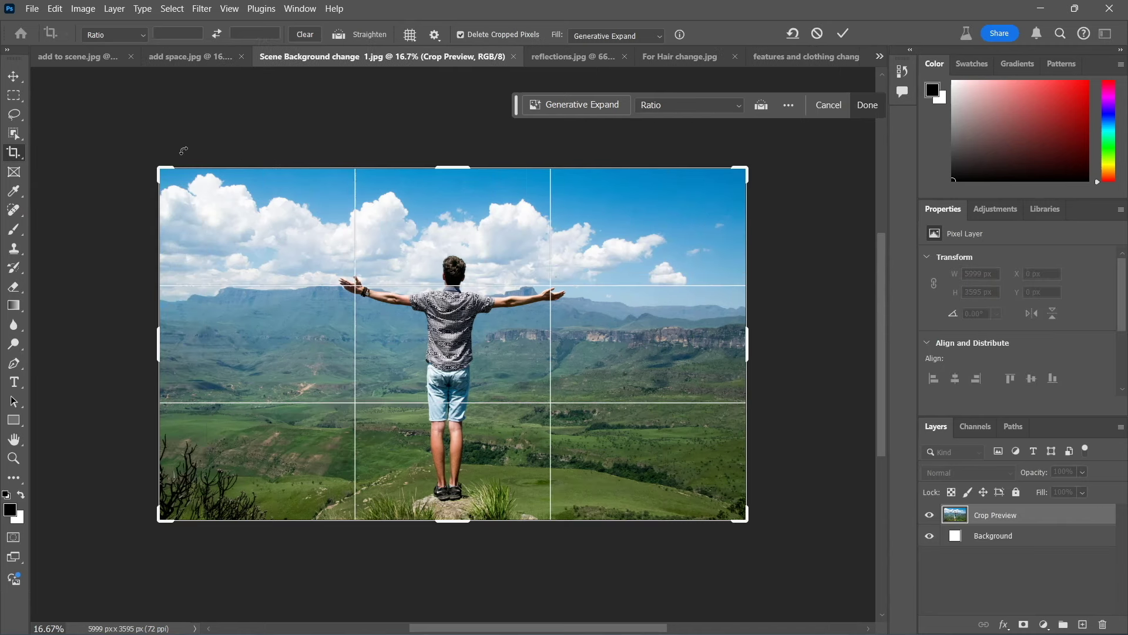
key(Return)
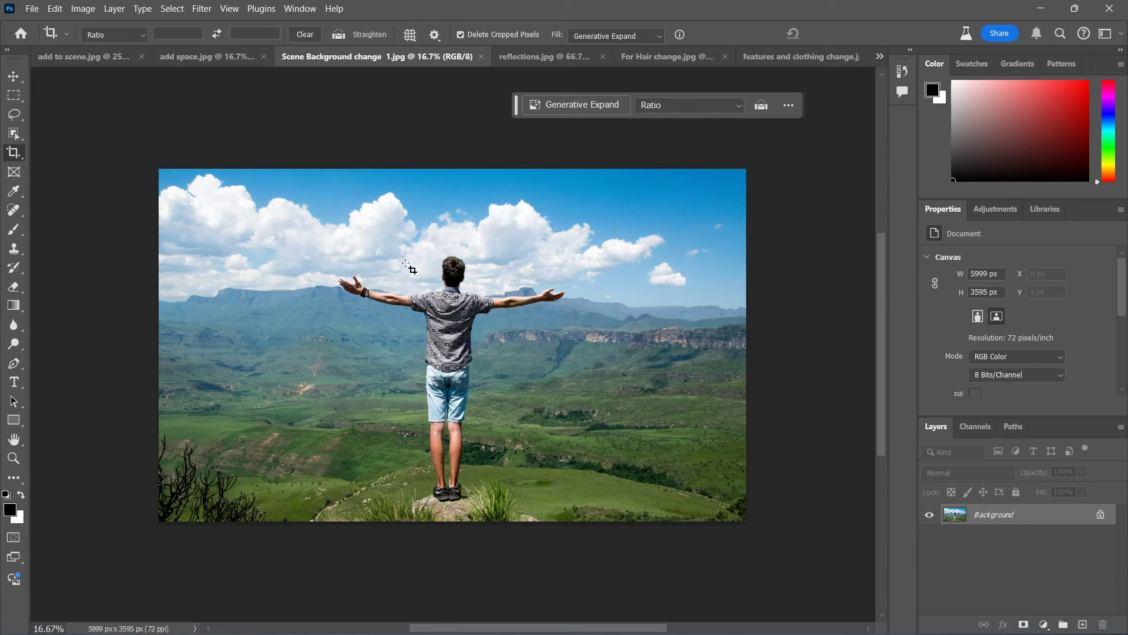
- Pick the Rectangular Marquee tool and use Select subject to outline the man
click(11, 97)
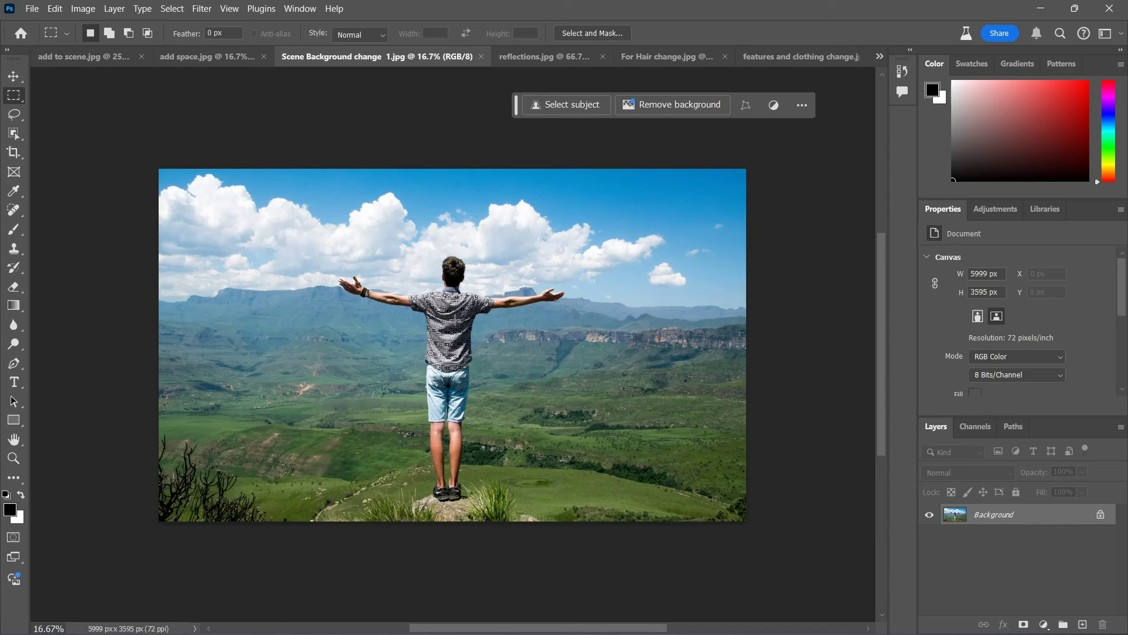
click(585, 109)
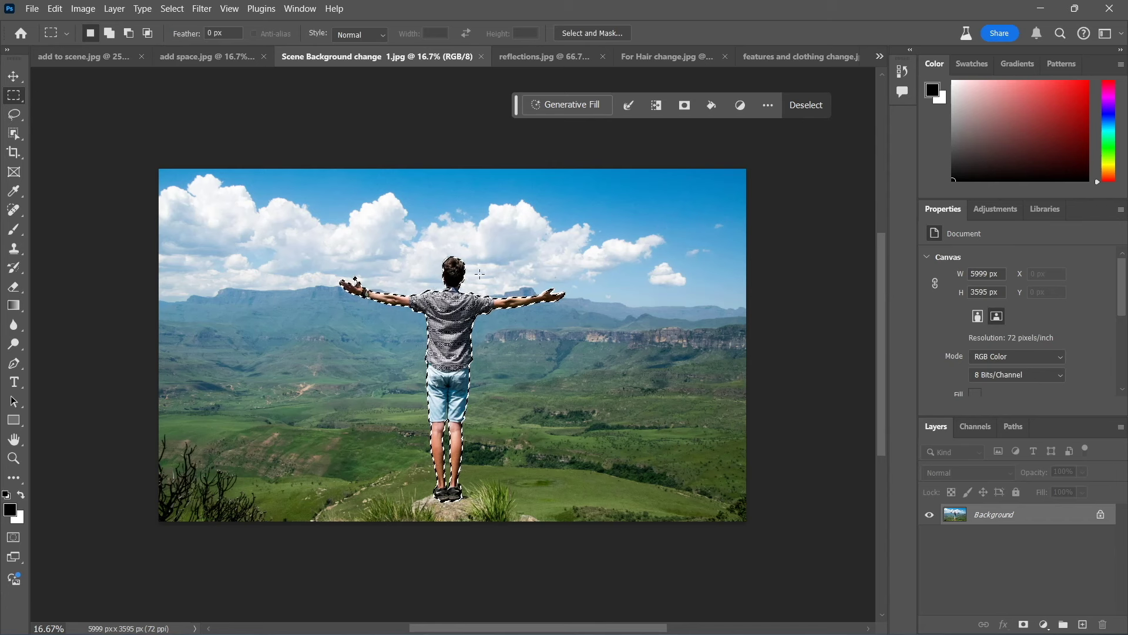
- Invert the man selection with Select > Inverse so the hills and sky are selected
click(55, 10)
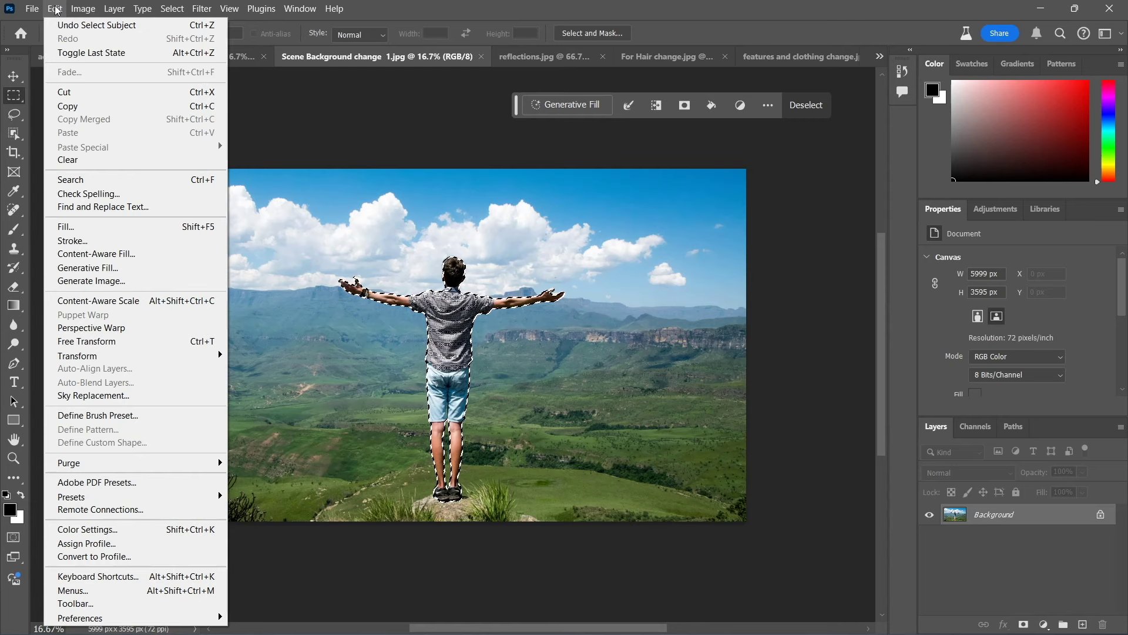
click(56, 10)
click(171, 9)
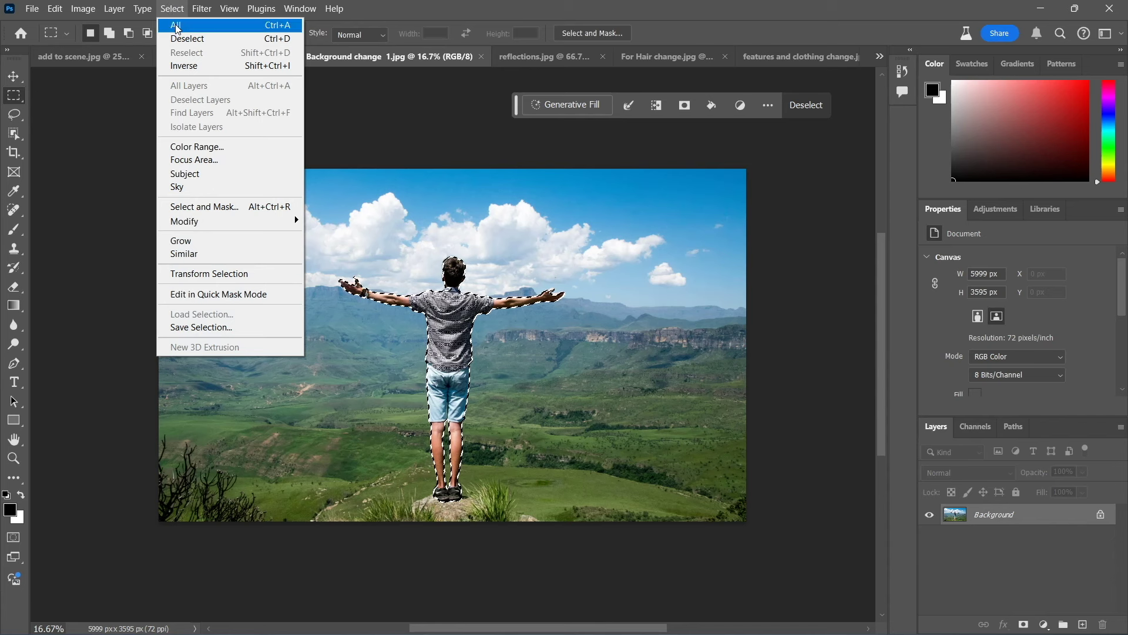
click(184, 66)
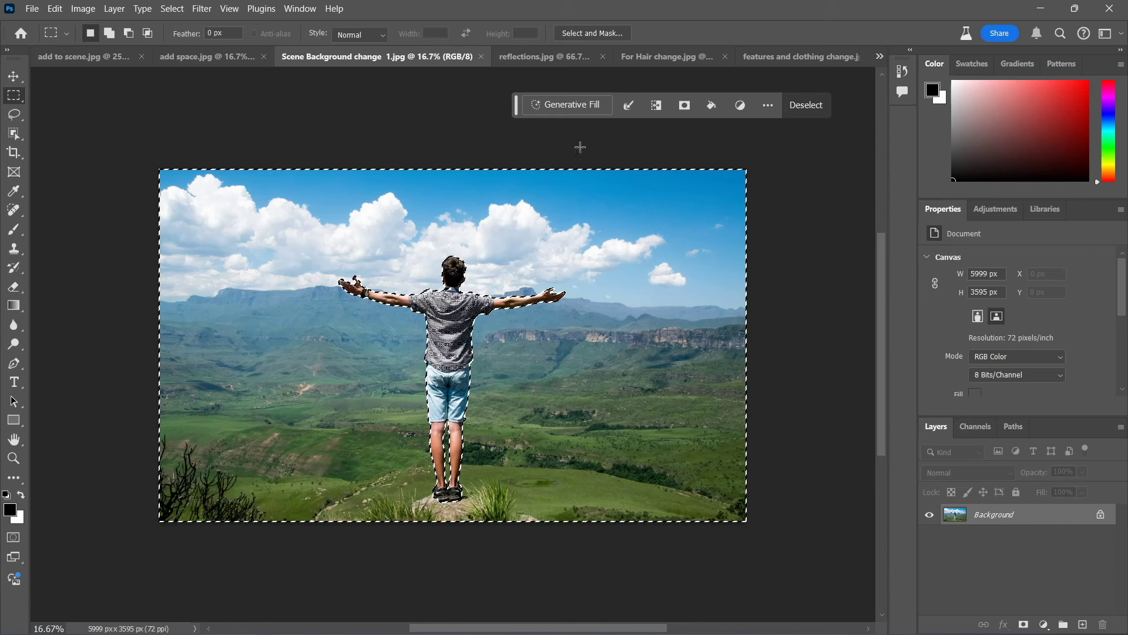
- Generate a prompt-less Generative Fill background behind the man and browse its seaside variations
click(585, 108)
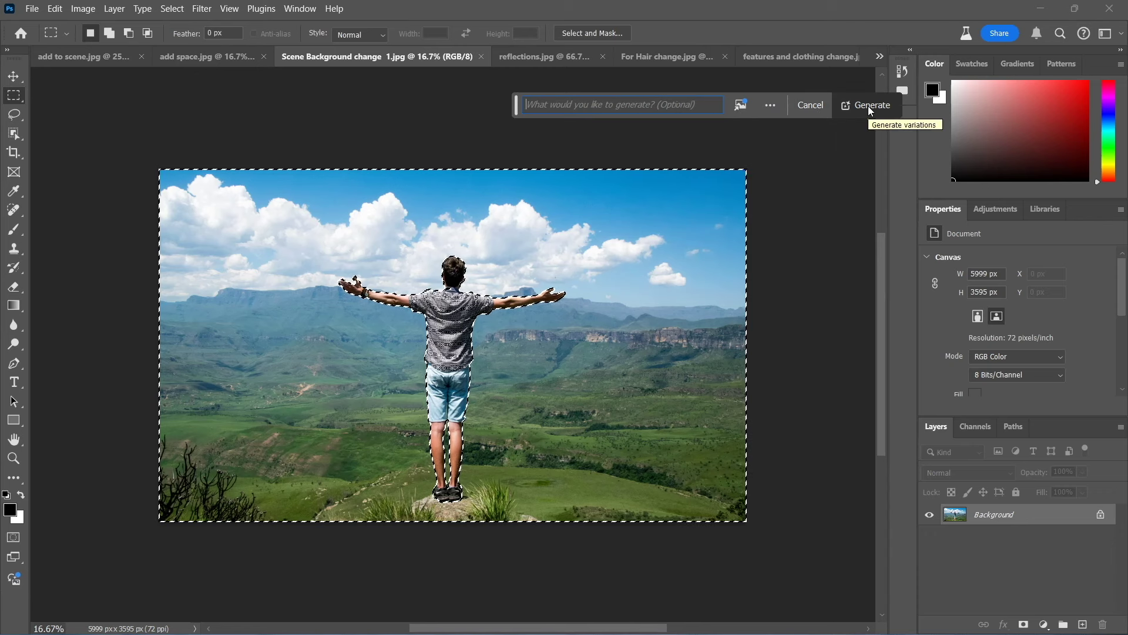
click(869, 106)
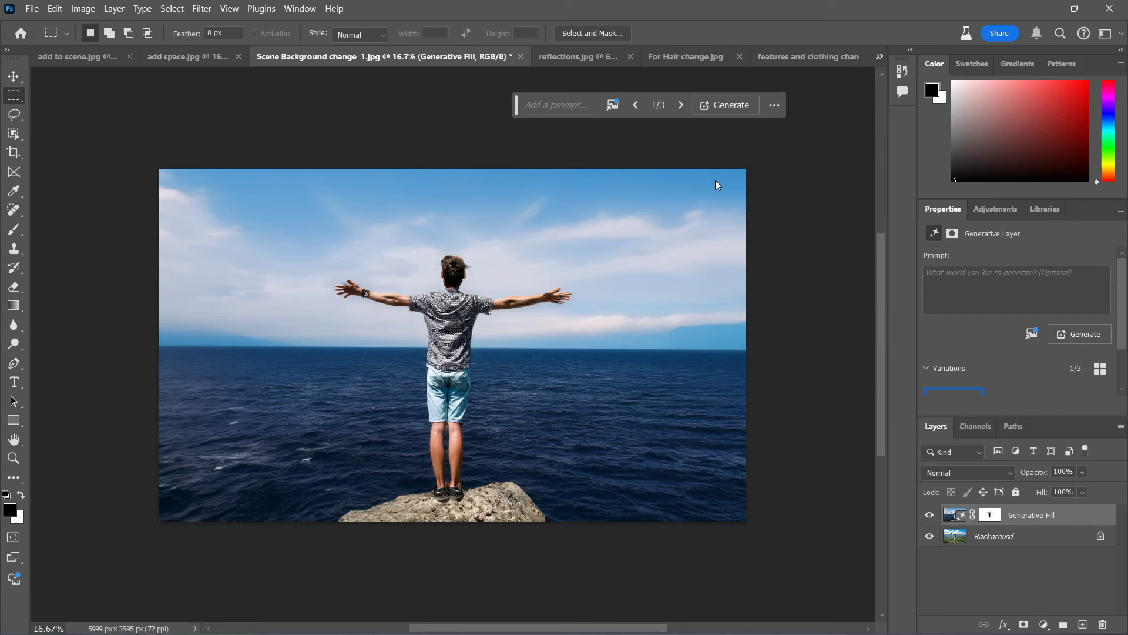
scroll(1016, 391, down, 2)
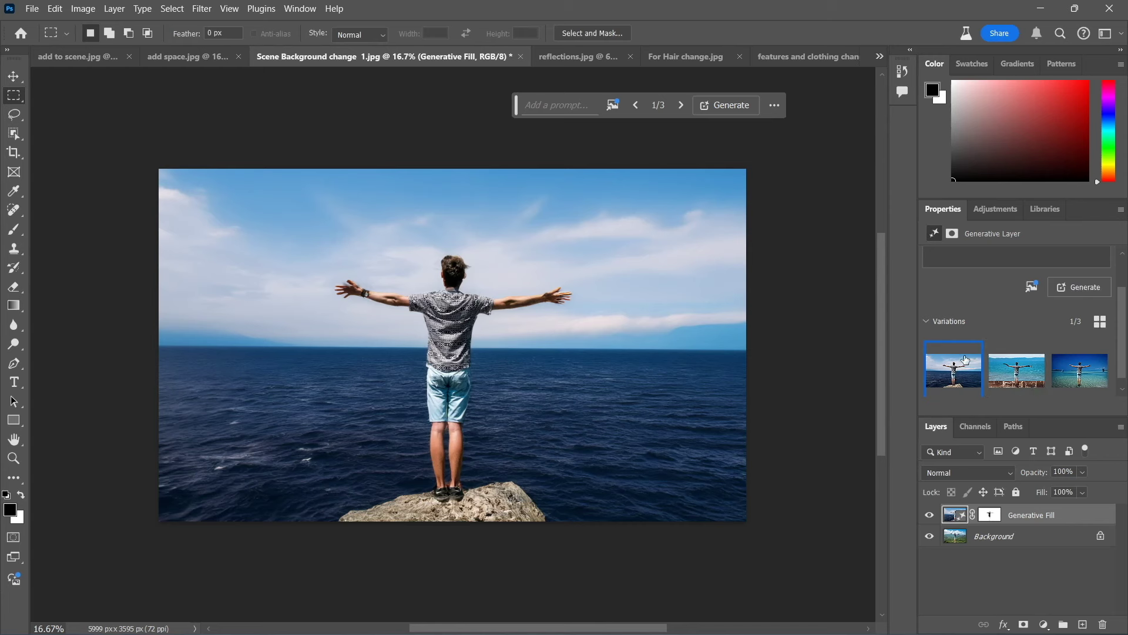
scroll(996, 319, down, 1)
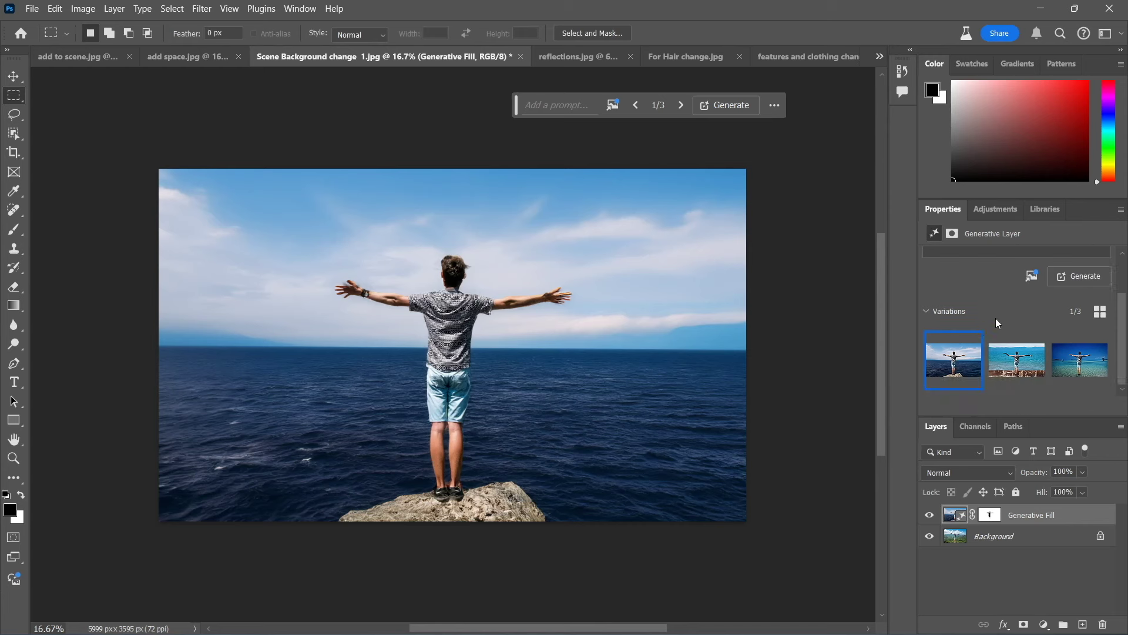
click(682, 108)
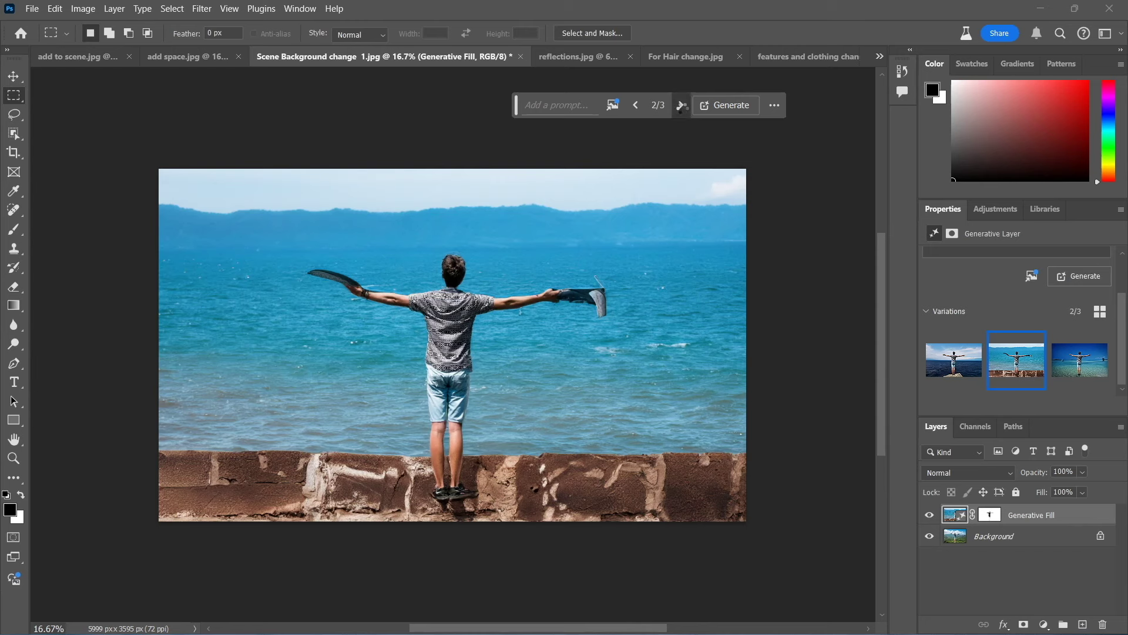
click(682, 106)
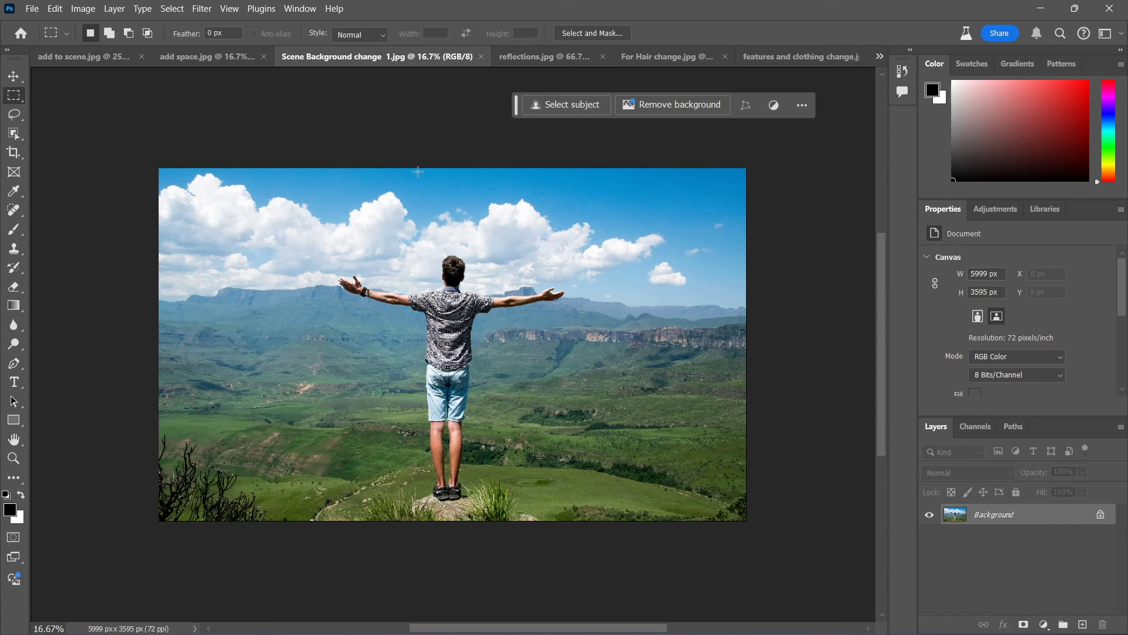
- Reselect the man with Select subject and invert it to cover the background
click(576, 104)
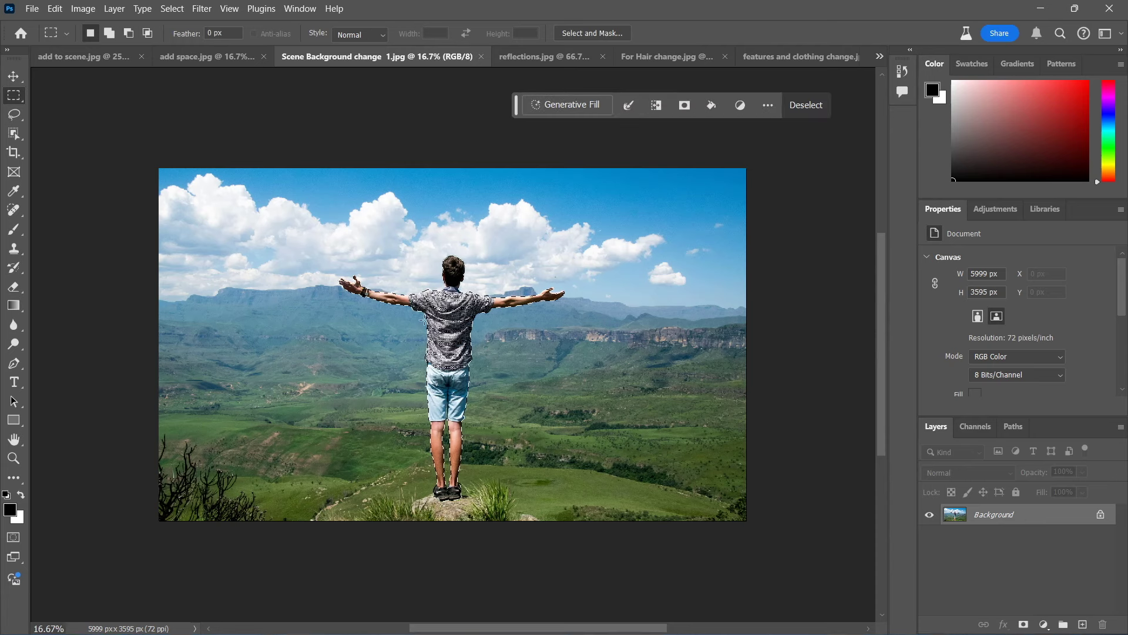
click(172, 10)
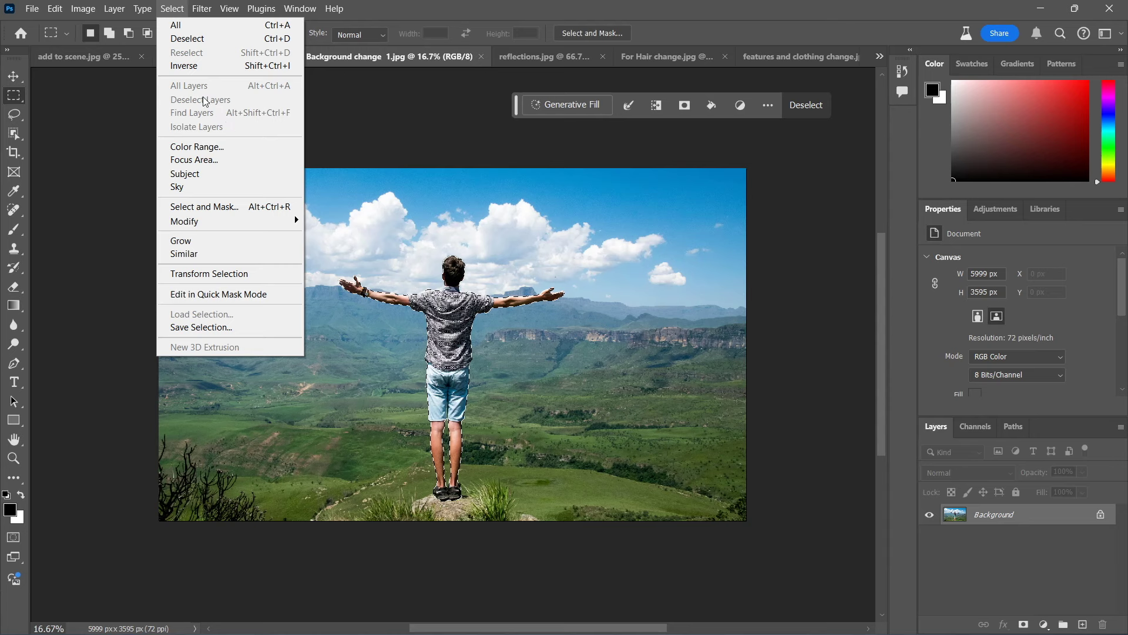
click(185, 66)
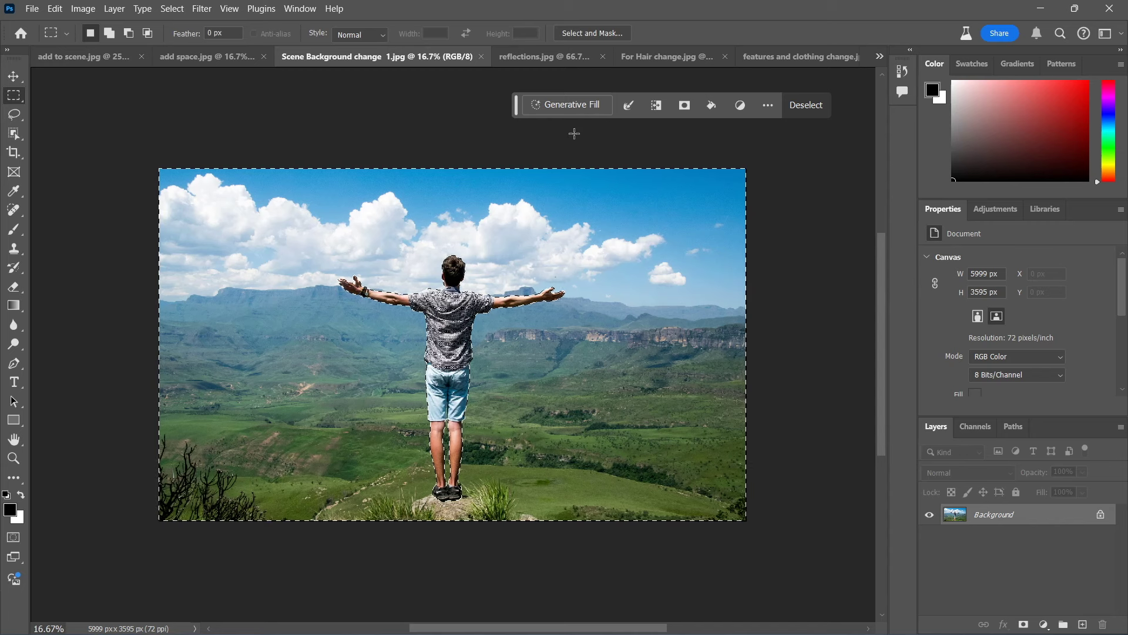
- Generate an 'ice mountain' background with Generative Fill
click(567, 103)
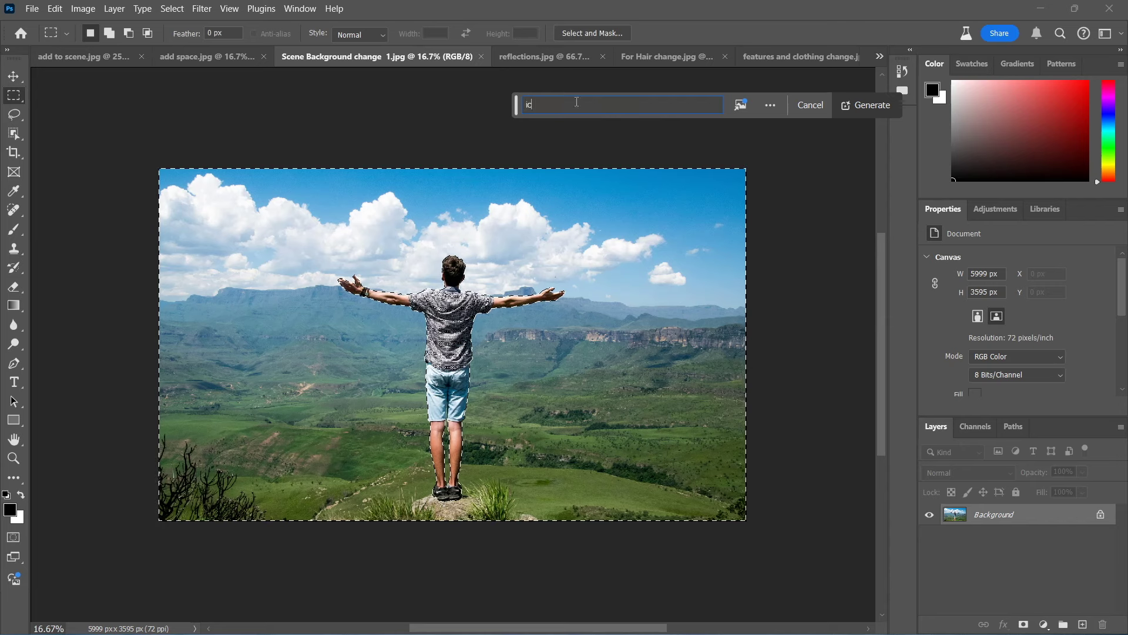
text(ice mountain)
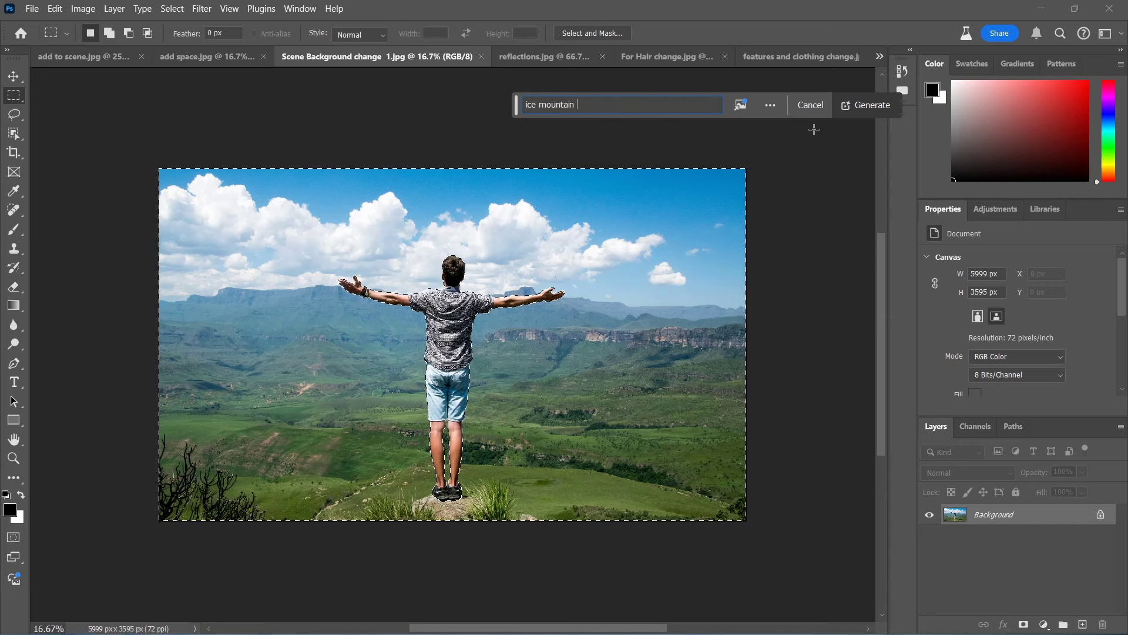
click(881, 104)
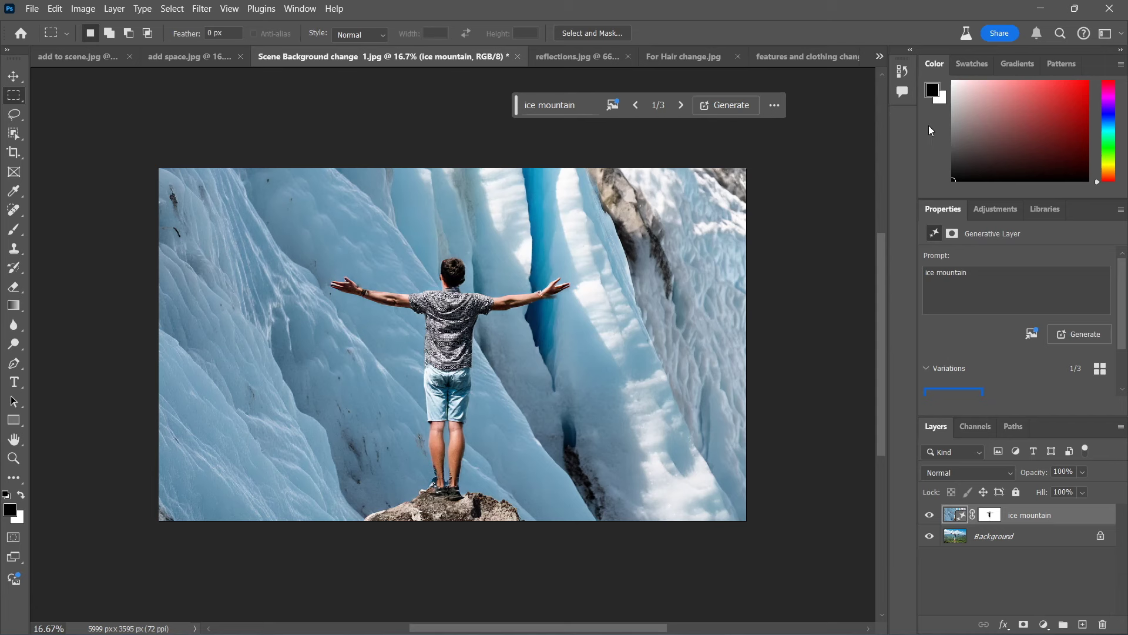
- Compare ice mountain variations 2/3 and 3/3, then switch to reflections.jpg
click(682, 106)
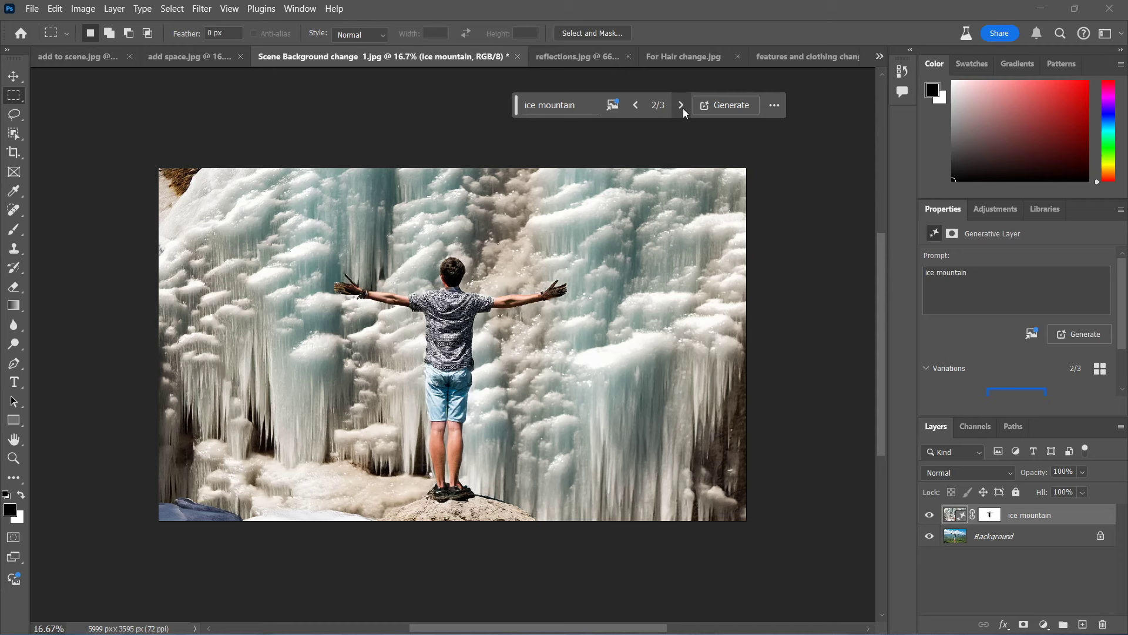
click(681, 106)
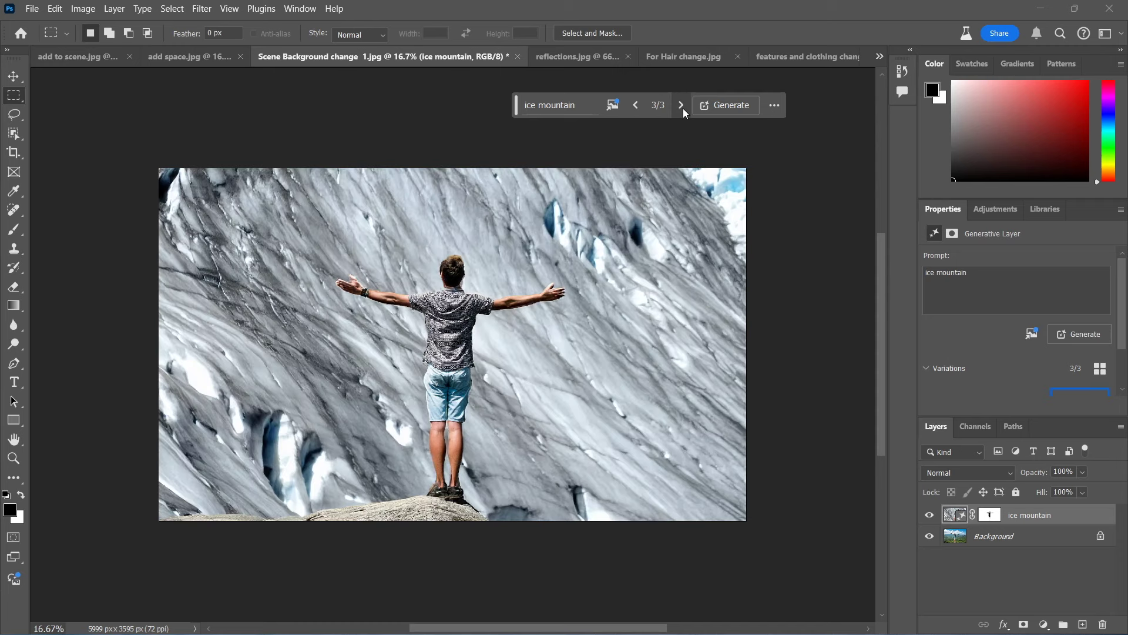
click(581, 59)
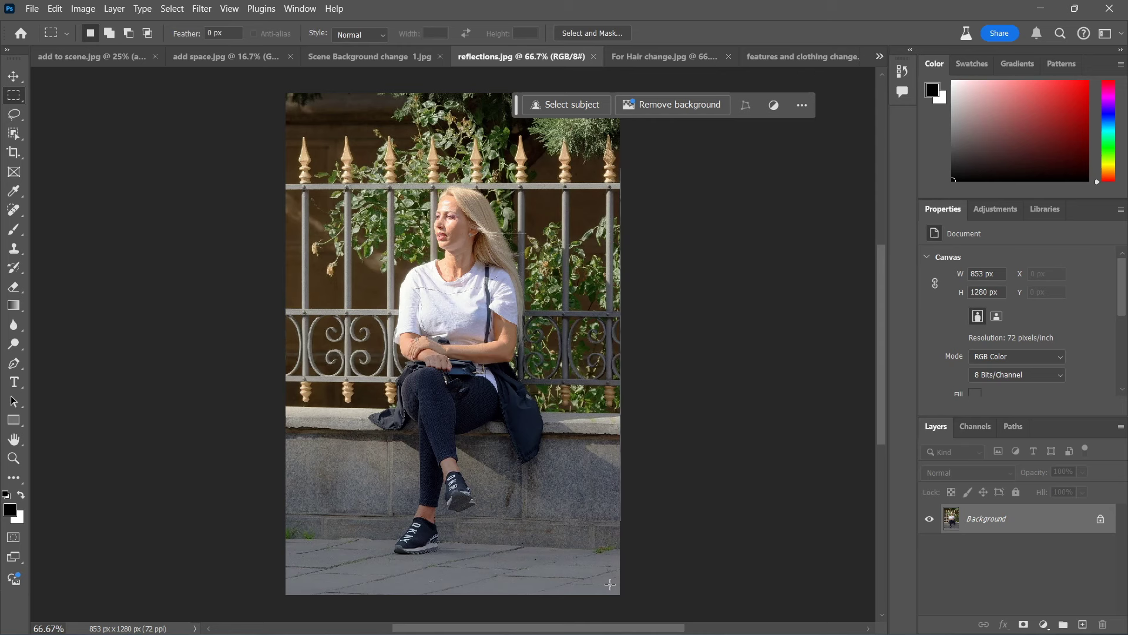
- Lasso the pavement strip along the photo's bottom and open its Generative Fill prompt
click(14, 119)
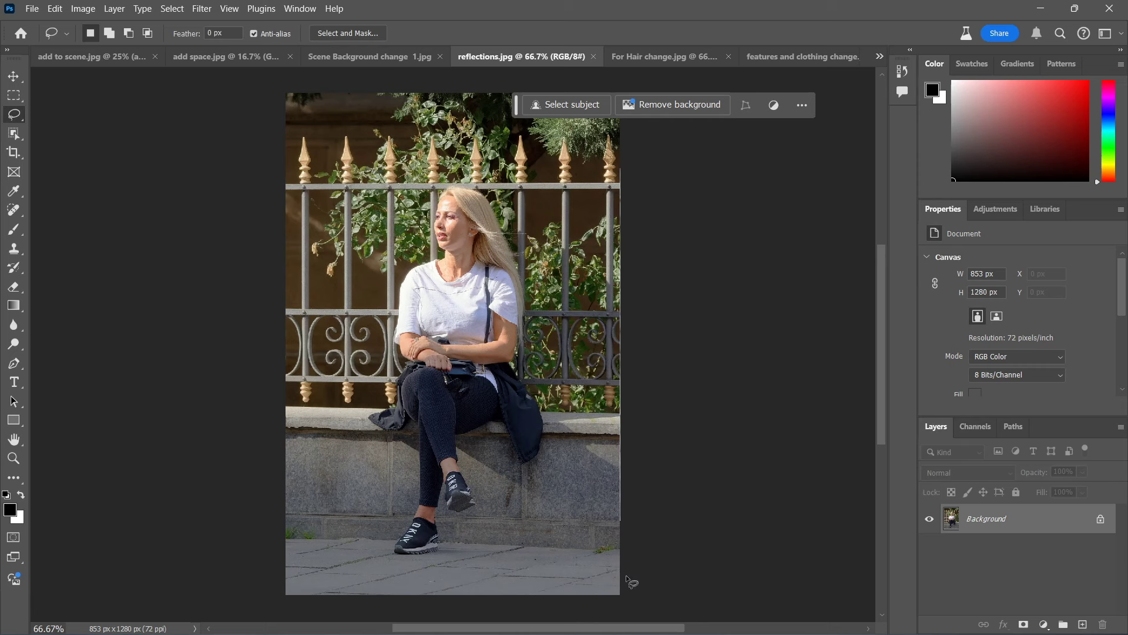
mouse_move(611, 556)
mouse_down()
mouse_move(438, 542)
mouse_move(394, 556)
mouse_move(403, 543)
mouse_move(276, 539)
mouse_move(280, 604)
mouse_move(351, 614)
mouse_move(644, 621)
mouse_move(651, 548)
mouse_up()
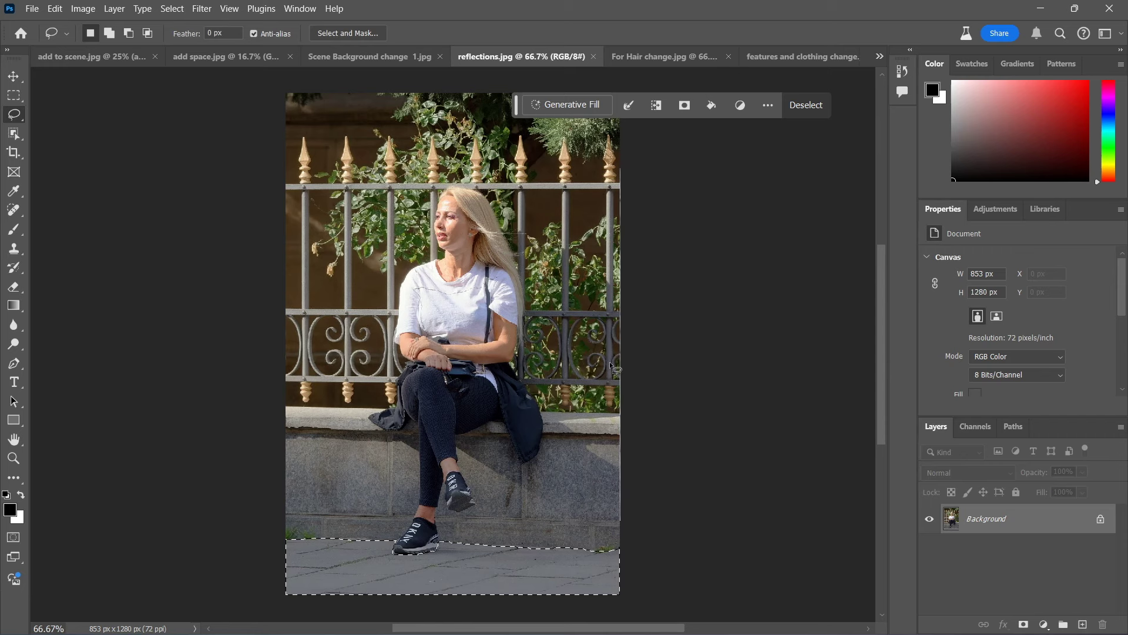
click(569, 108)
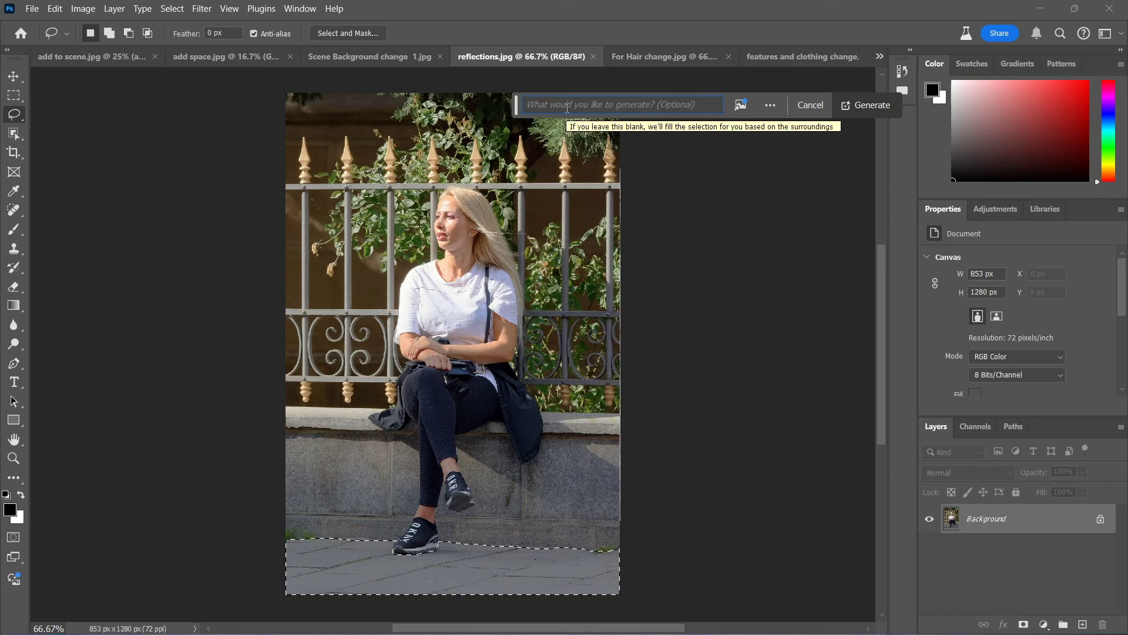
- Generate 'calm reflective' water on the pavement, browse variations, then add 'blue' to the prompt
text(calm )
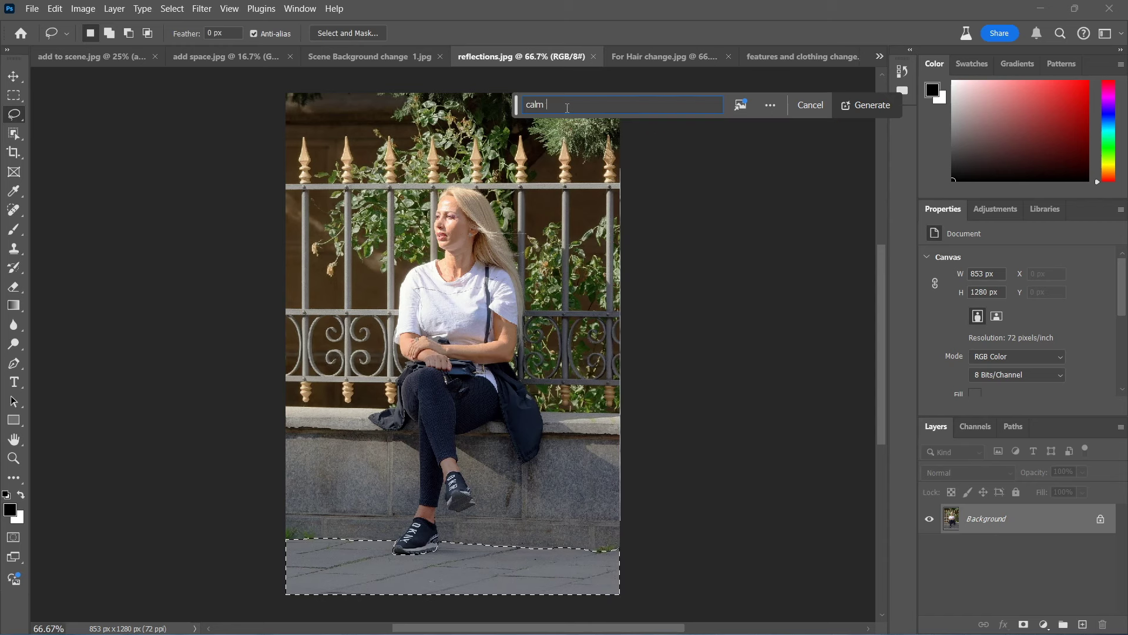
text(ref)
text(lective ...)
click(872, 115)
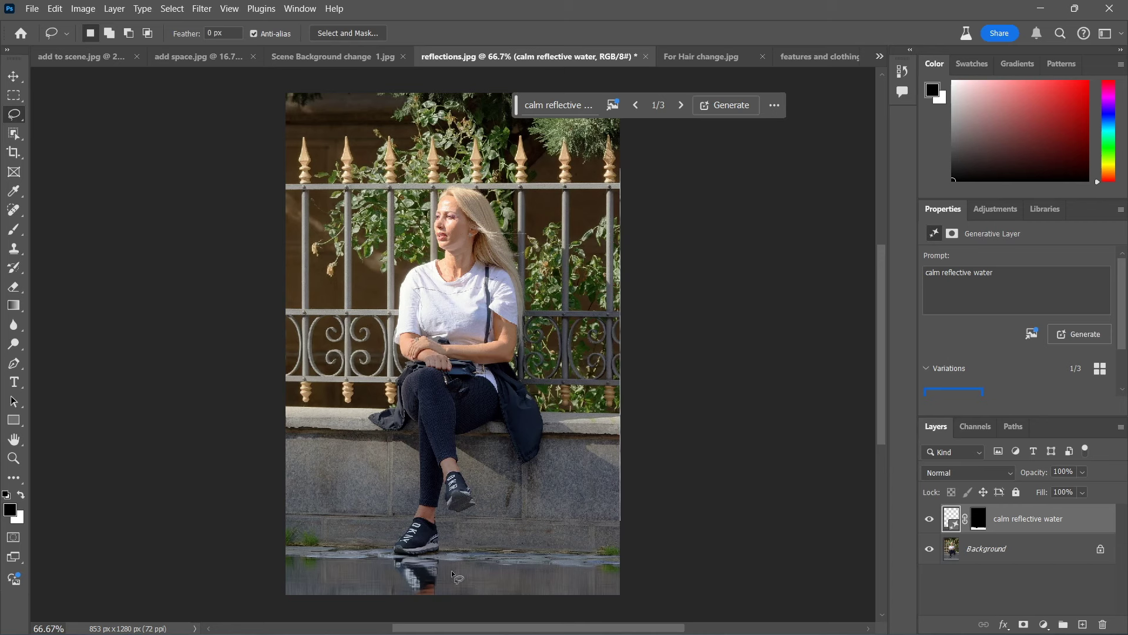
click(680, 106)
click(680, 106)
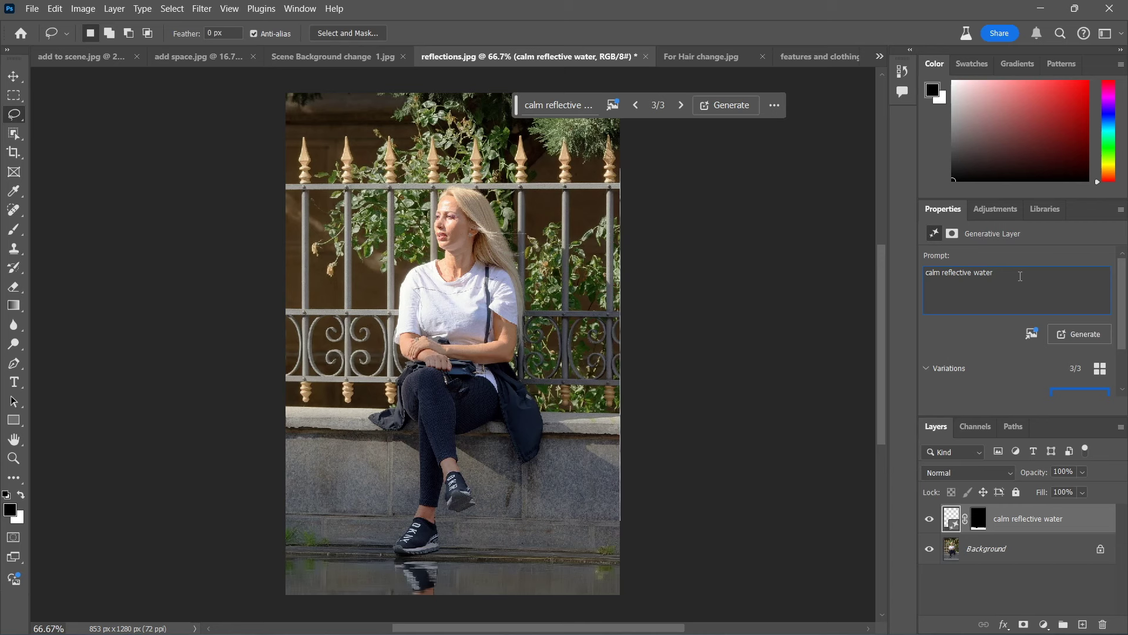
click(939, 272)
text(blue)
- Generate the bluer water, browse the six variations, and return to variation 1 of 6
click(1081, 334)
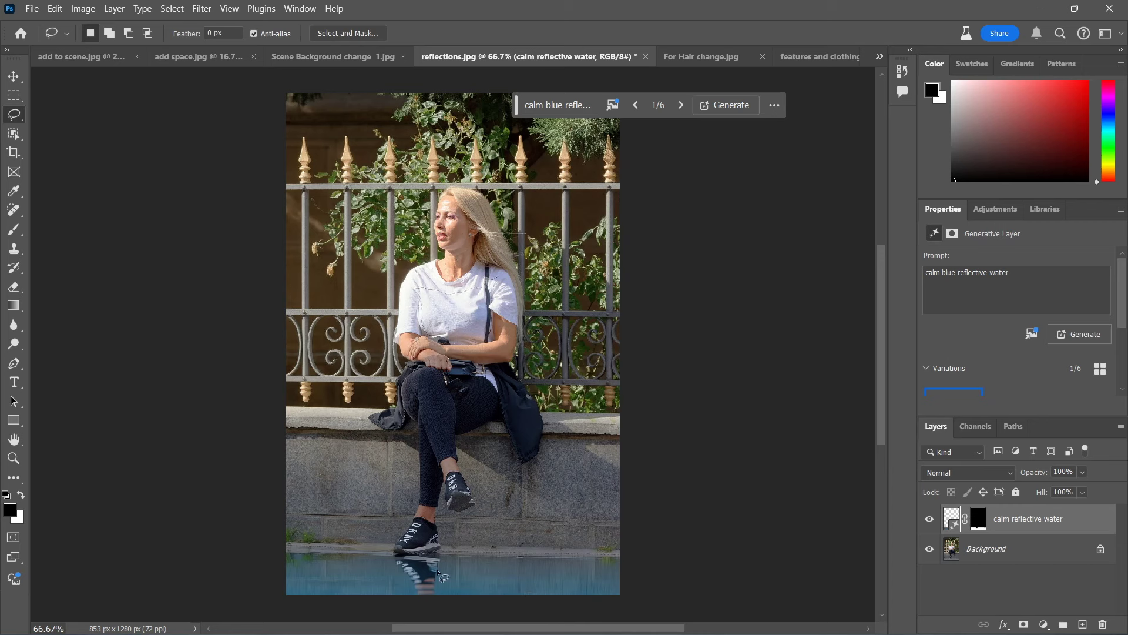
click(682, 106)
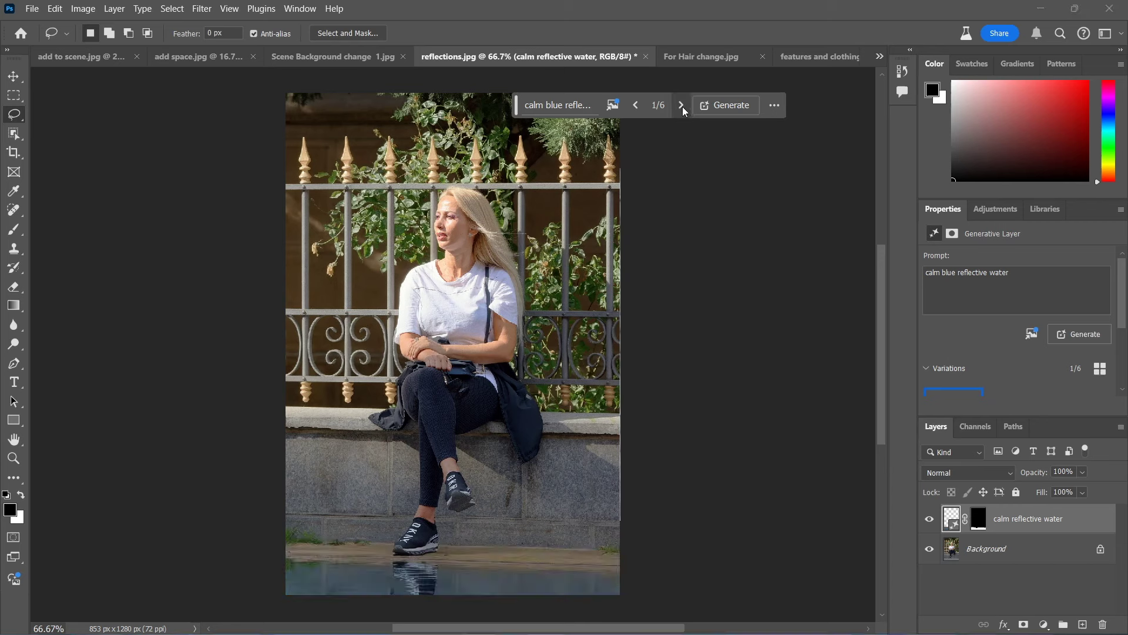
click(682, 106)
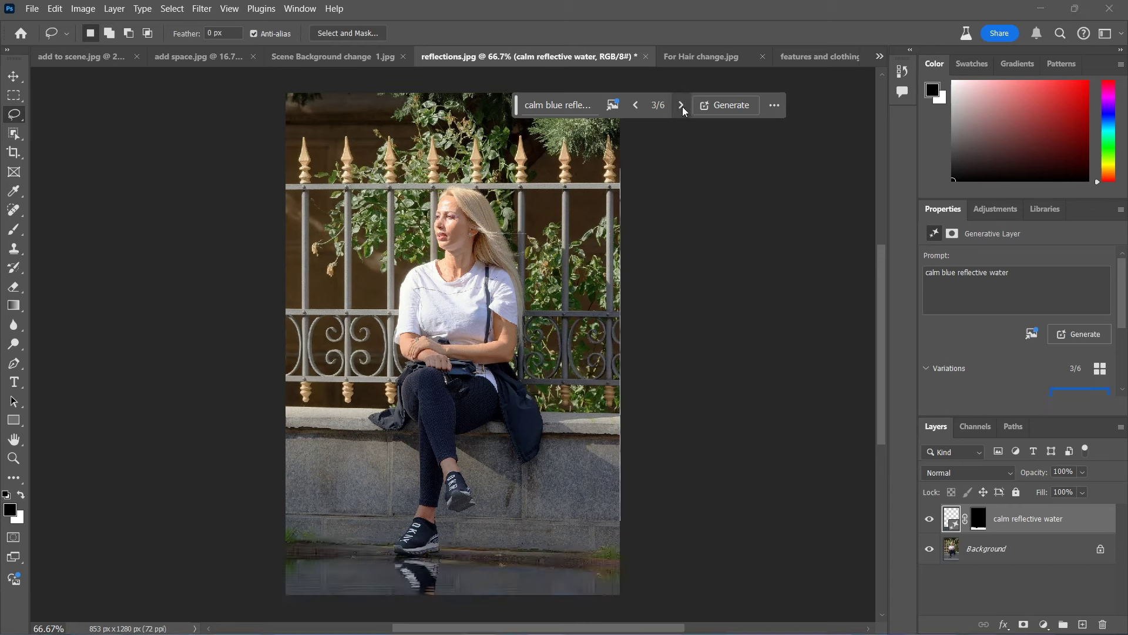
click(640, 105)
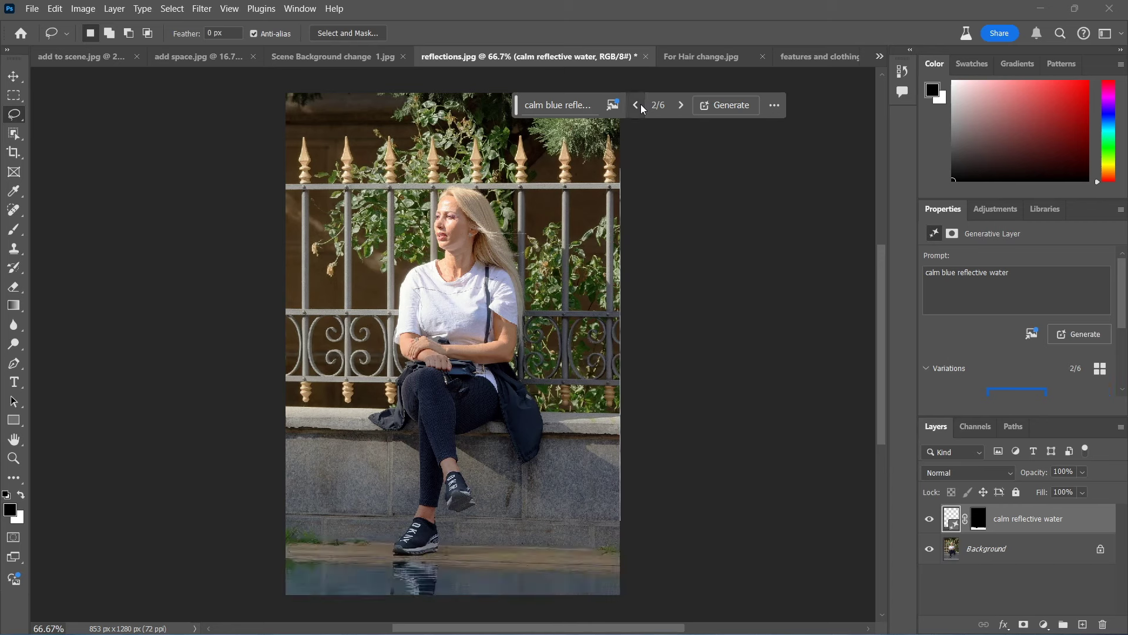
click(639, 104)
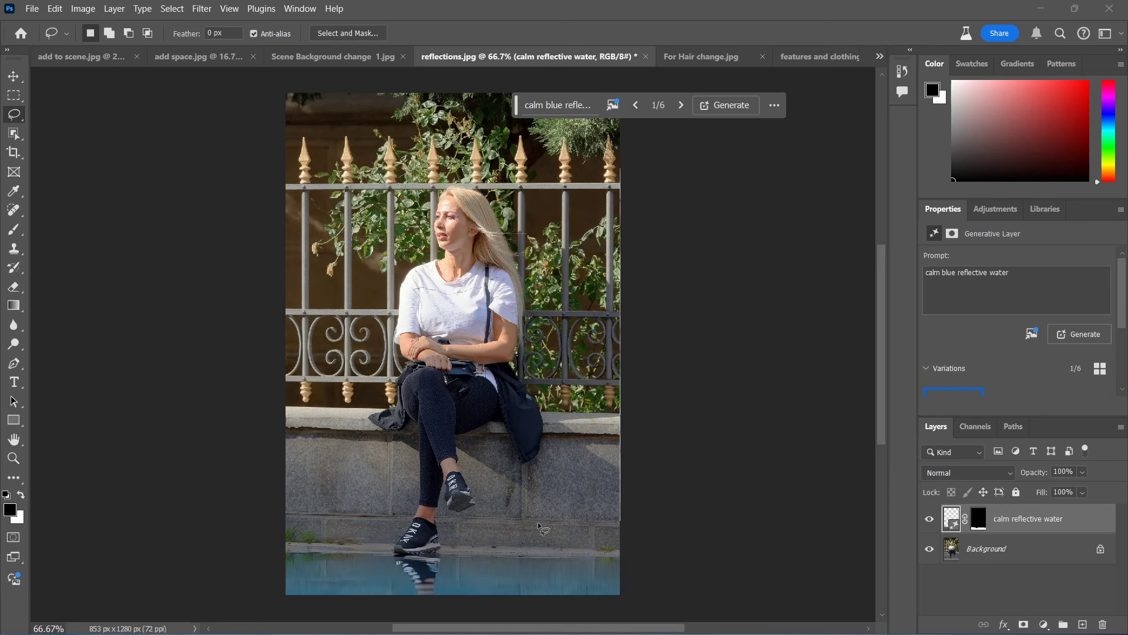
scroll(1002, 369, down, 3)
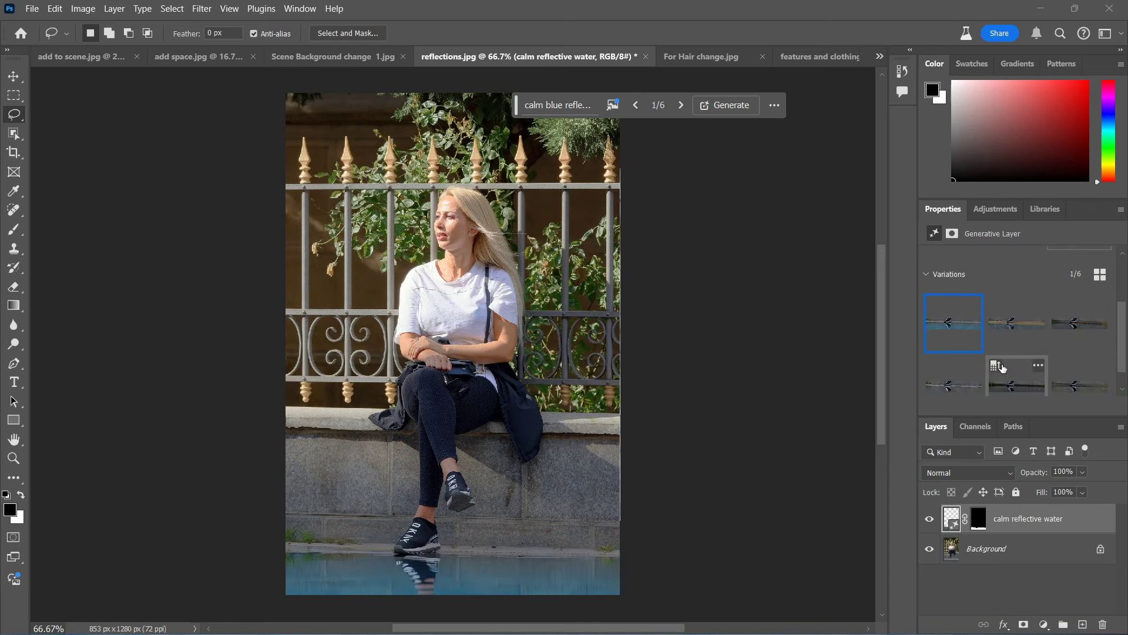
scroll(1002, 368, up, 1)
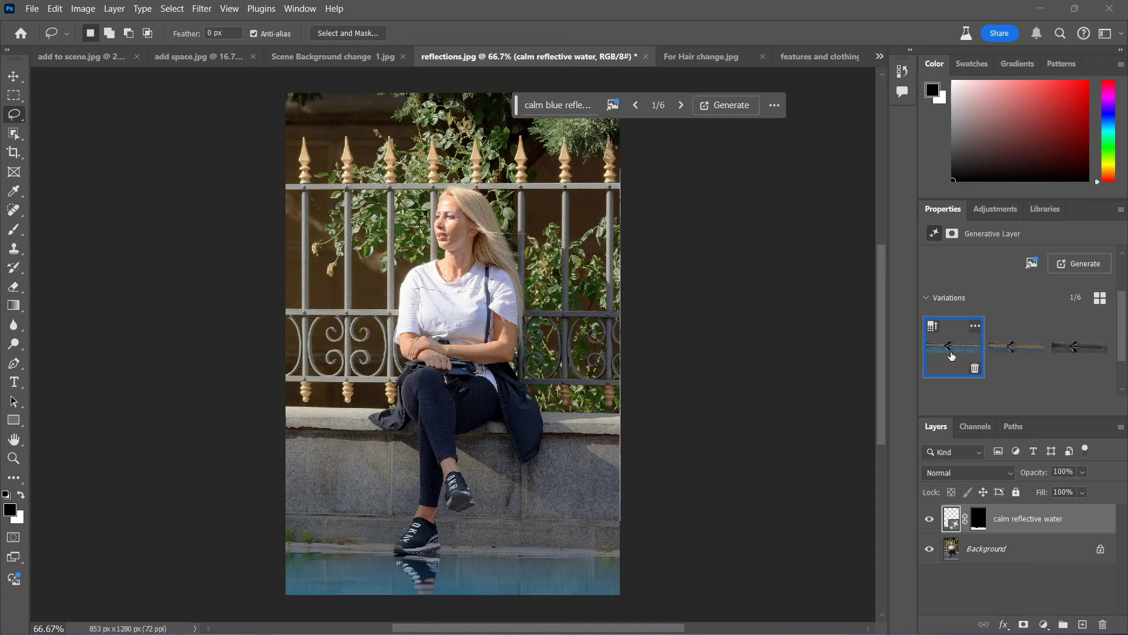
- On For Hair change.jpg, lasso the hair from beside her eye, down the cheek, and up the left side
click(726, 55)
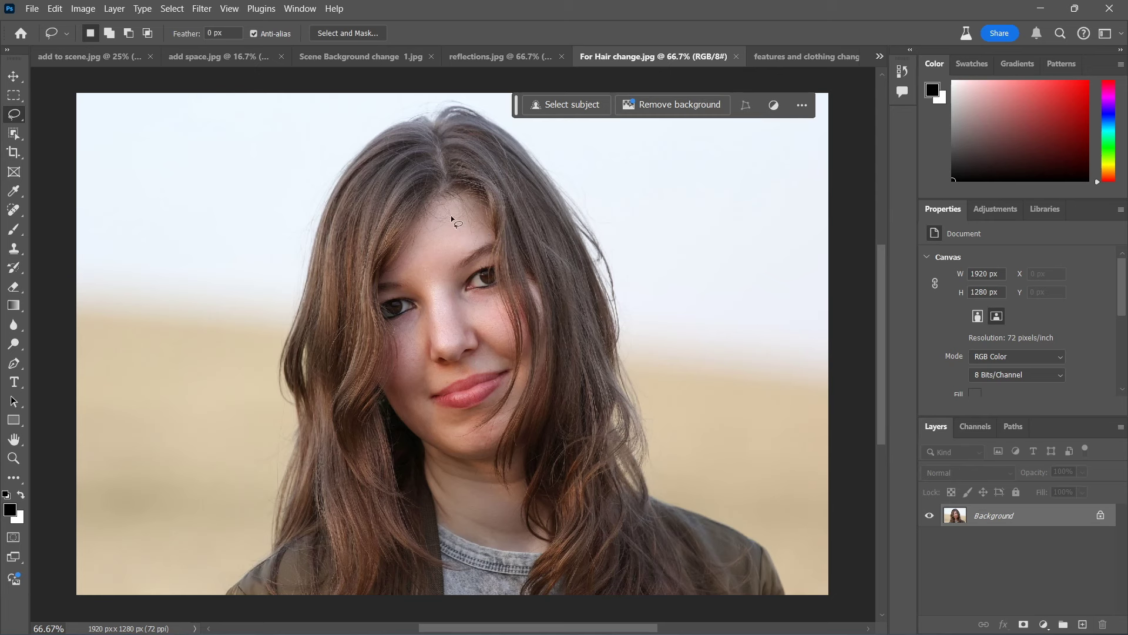
drag(439, 192, 428, 202)
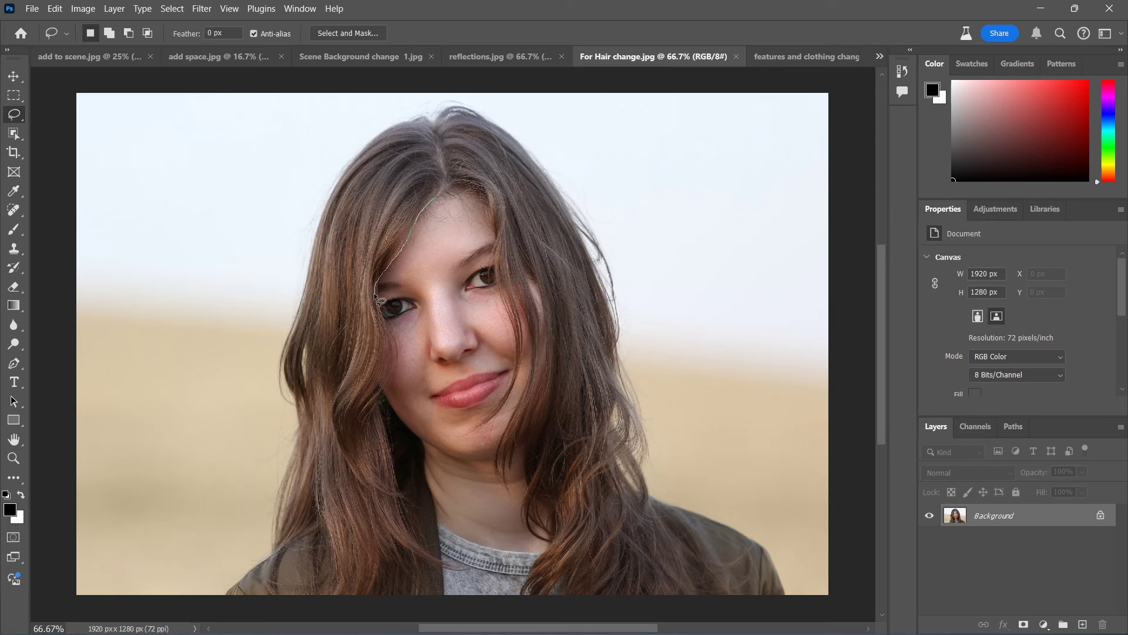
mouse_move(374, 303)
mouse_down()
mouse_move(395, 473)
mouse_move(427, 549)
mouse_up()
mouse_move(393, 541)
mouse_down()
mouse_move(368, 592)
mouse_move(332, 601)
mouse_move(318, 525)
mouse_move(267, 554)
mouse_move(293, 450)
mouse_up()
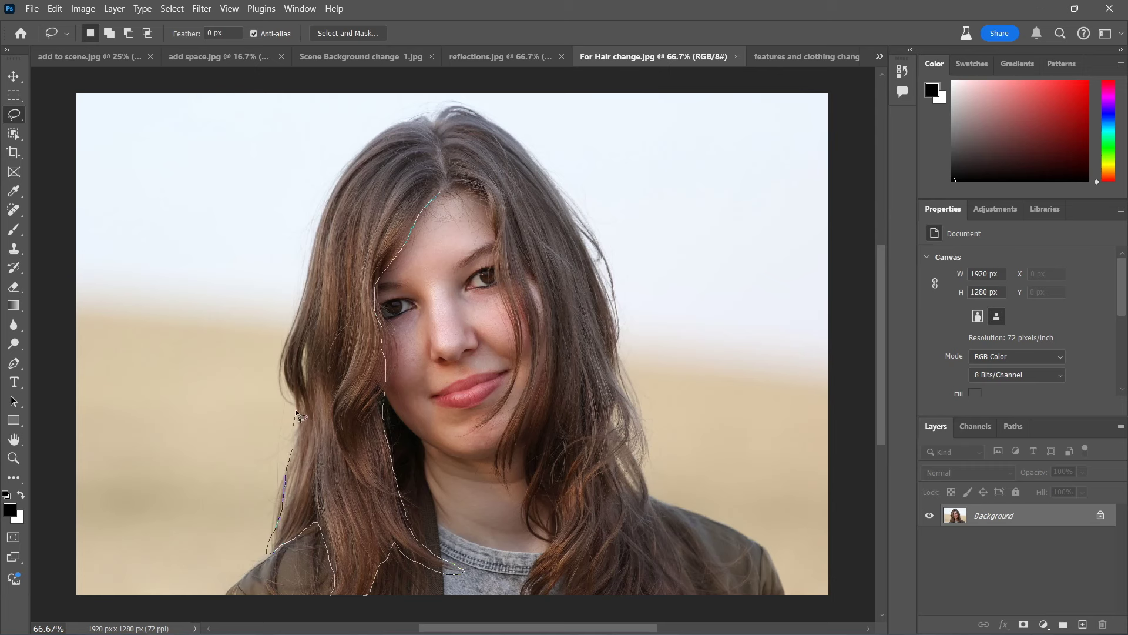
drag(281, 361, 286, 344)
drag(305, 269, 323, 211)
- Continue the lasso over the crown and down the right side, closing it at the hairline
drag(437, 121, 442, 112)
drag(512, 134, 563, 198)
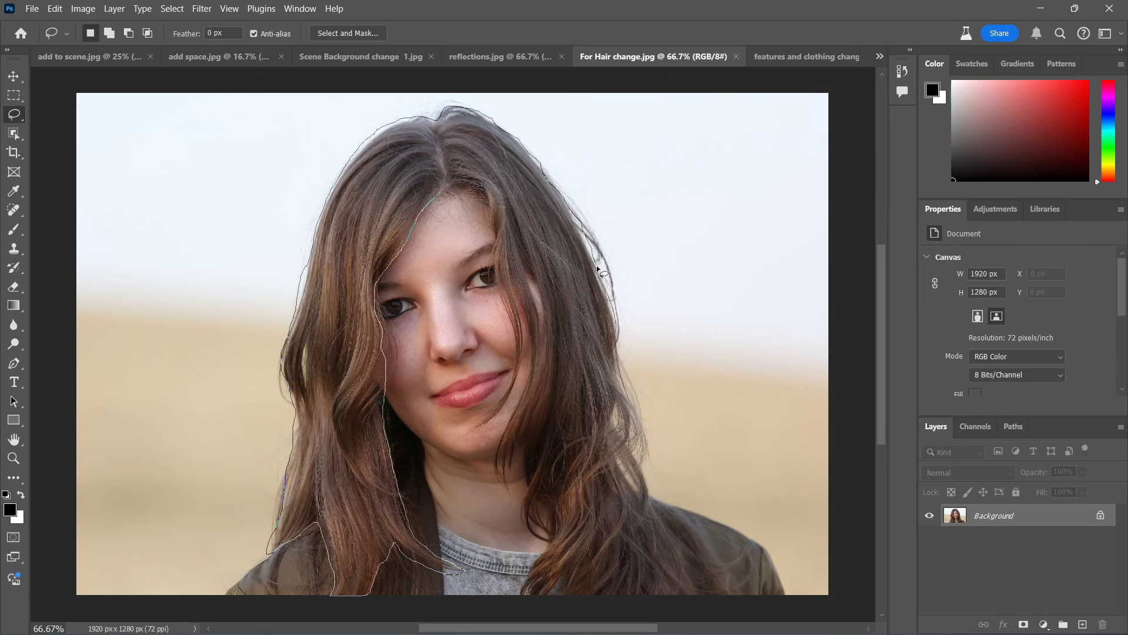
drag(597, 267, 620, 371)
mouse_move(627, 386)
mouse_down()
mouse_move(656, 591)
mouse_move(601, 608)
mouse_move(509, 614)
mouse_move(540, 553)
mouse_up()
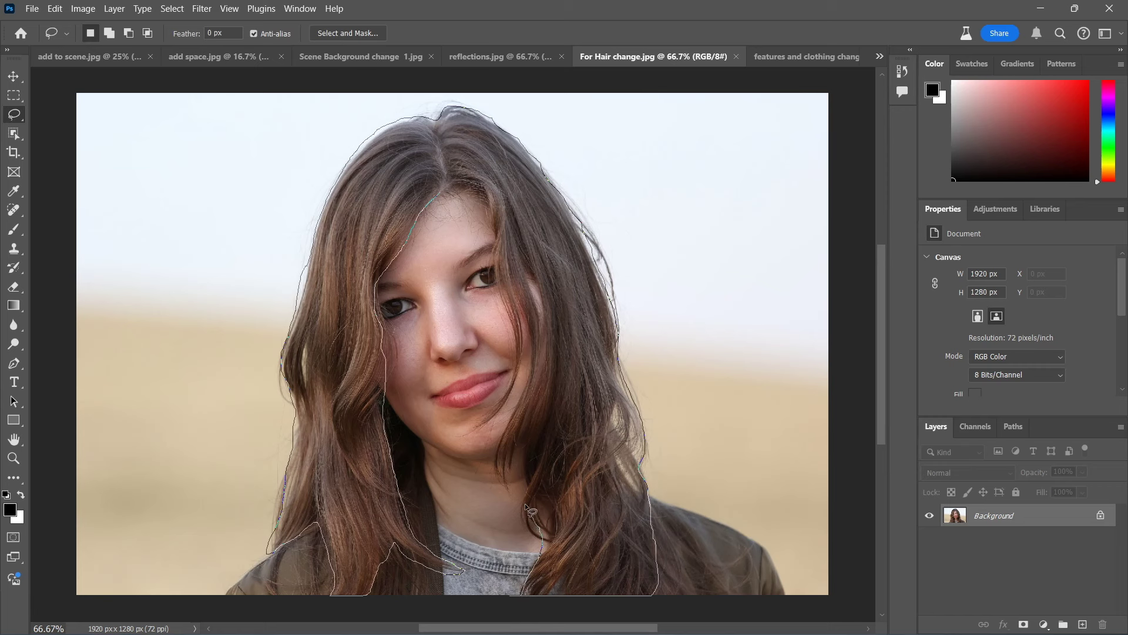
drag(503, 465, 506, 440)
mouse_move(495, 237)
mouse_down()
mouse_move(488, 203)
mouse_move(442, 189)
mouse_up()
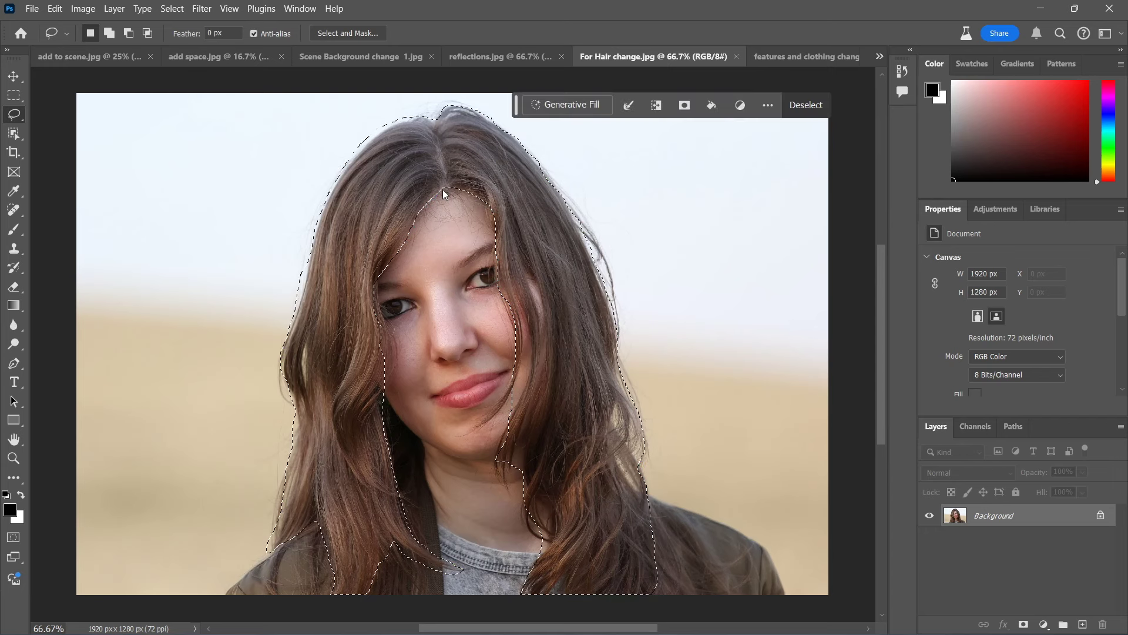
- Generative Fill the outlined hair with the prompt 'blonde hair'
click(563, 105)
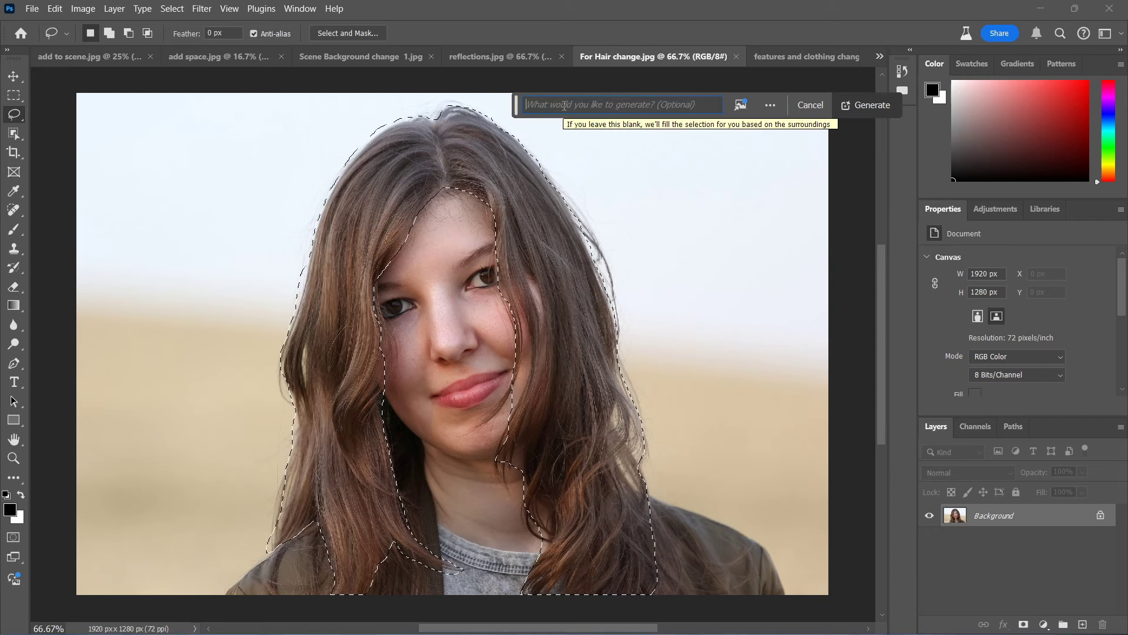
text(blonde)
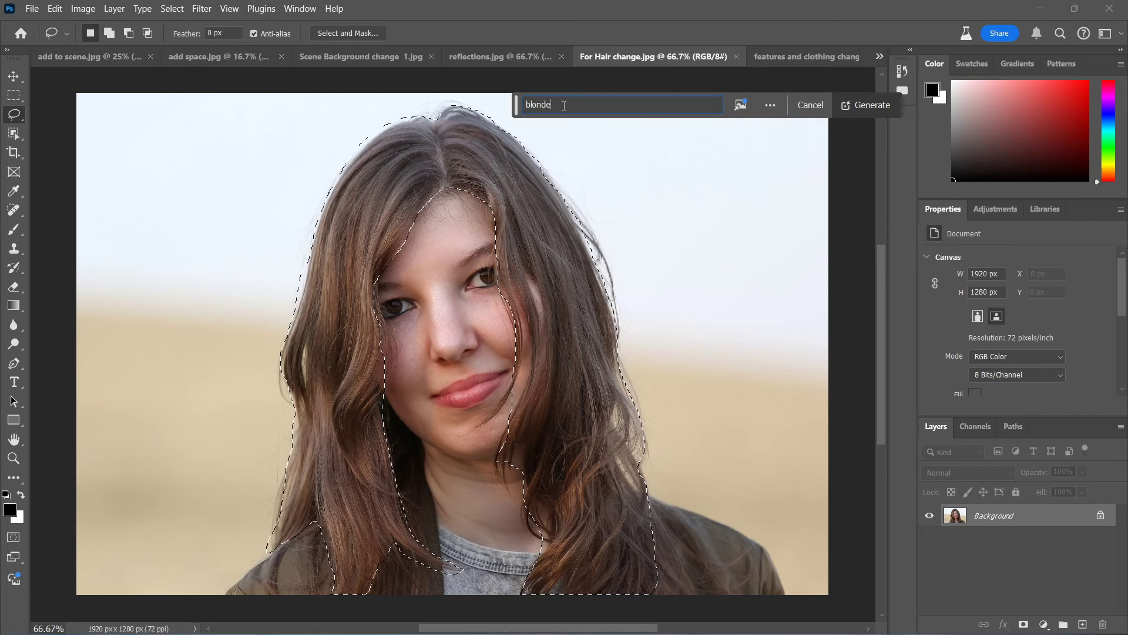
text( hair)
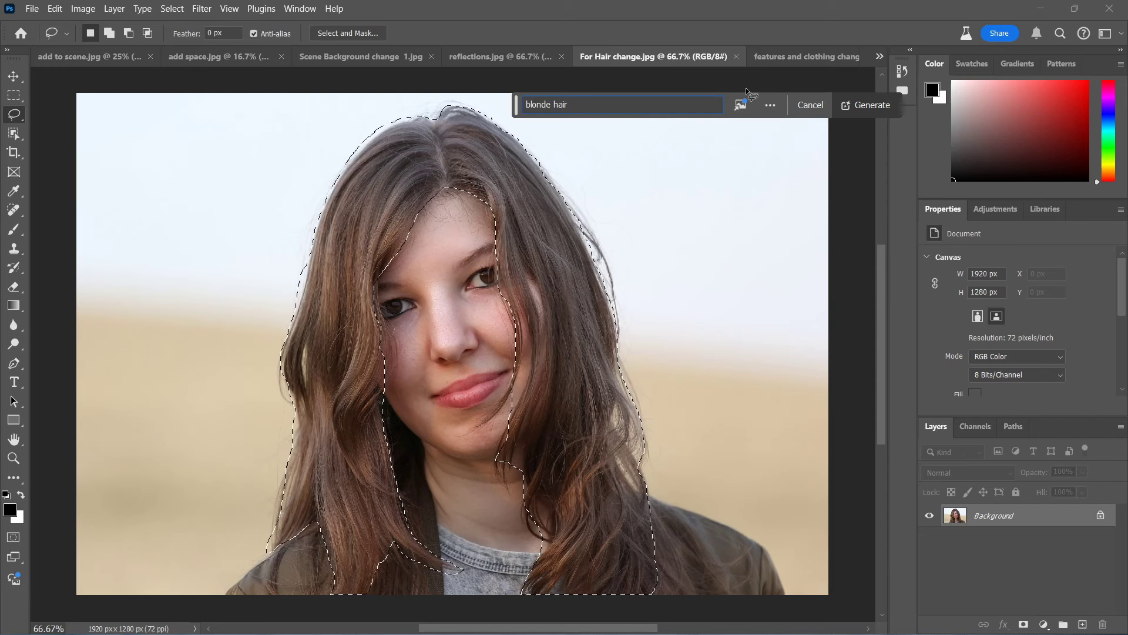
click(868, 110)
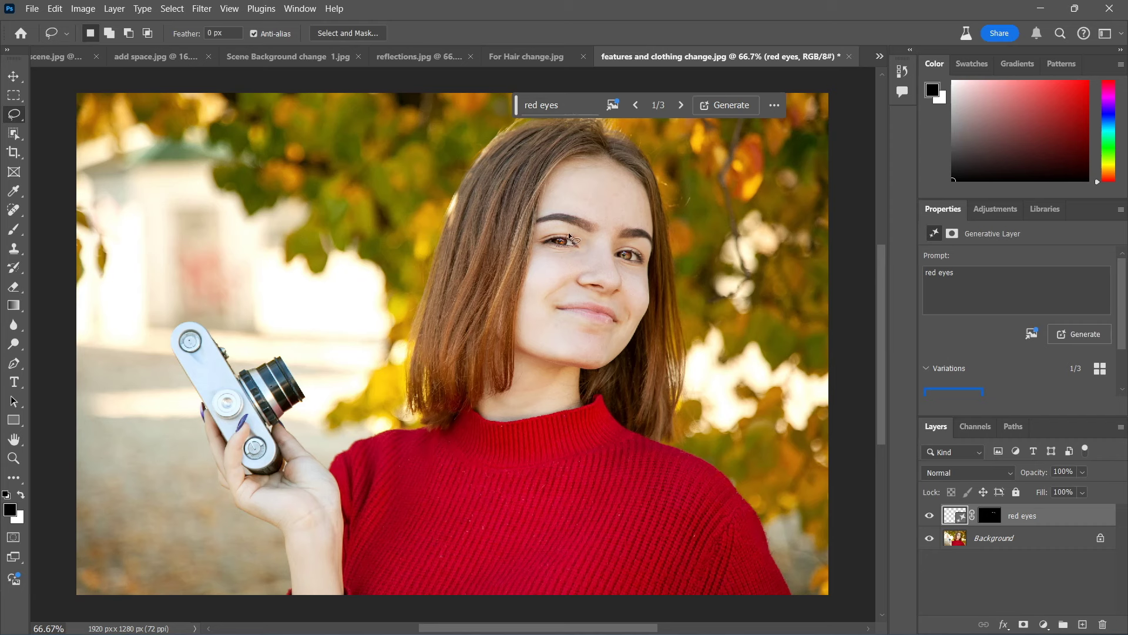
- Cycle through the red eyes variations to 3/3, then settle back on variation 2 of 3
click(680, 101)
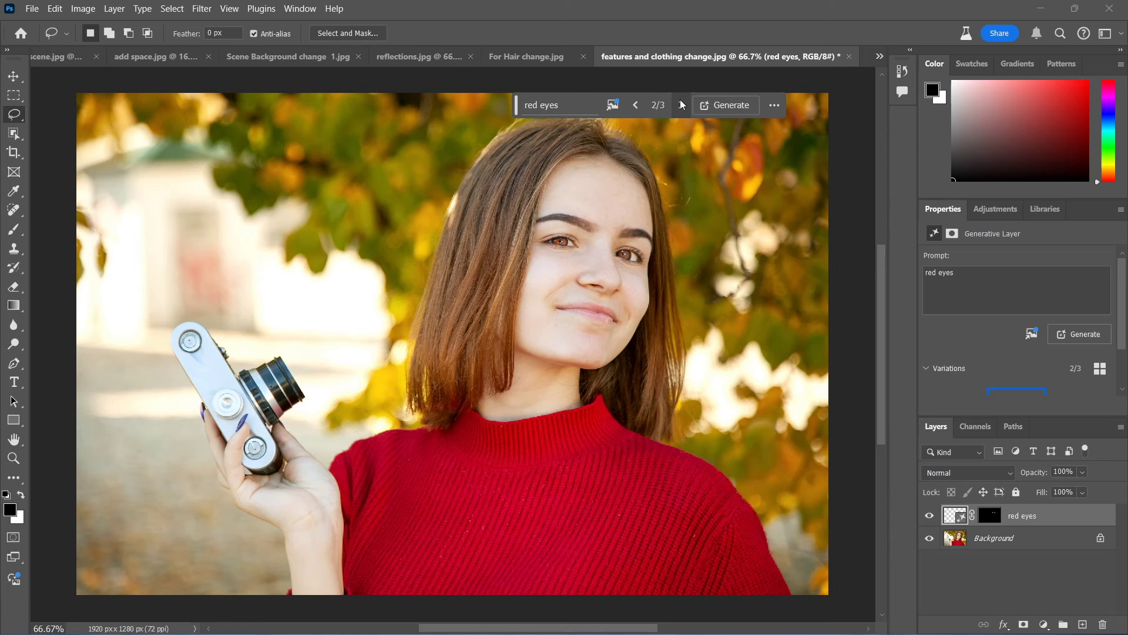
click(680, 101)
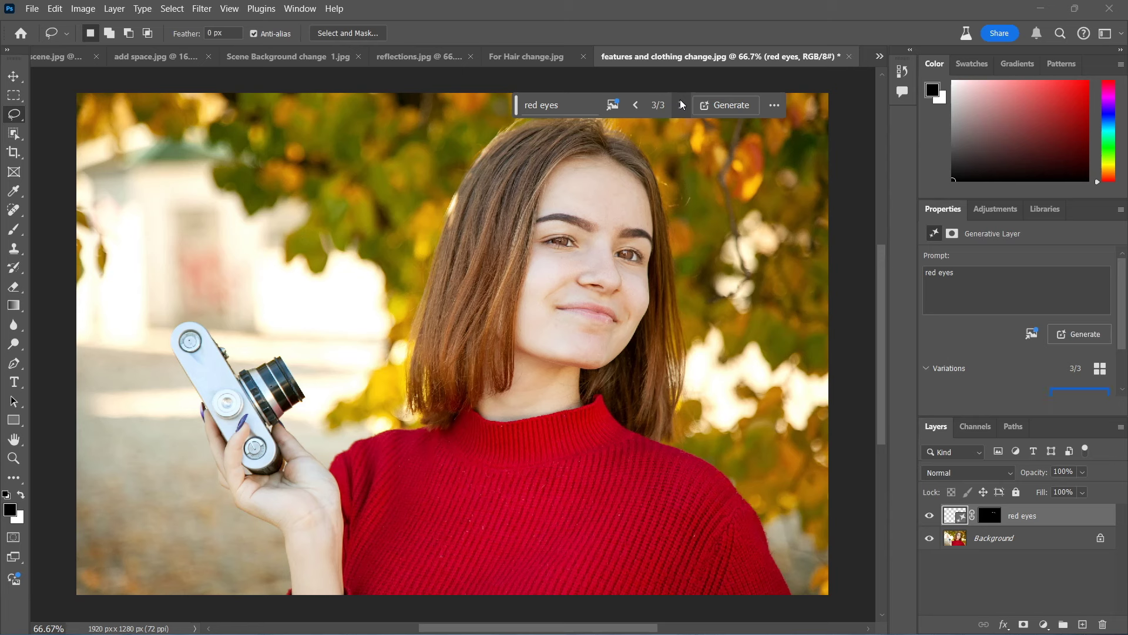
click(637, 108)
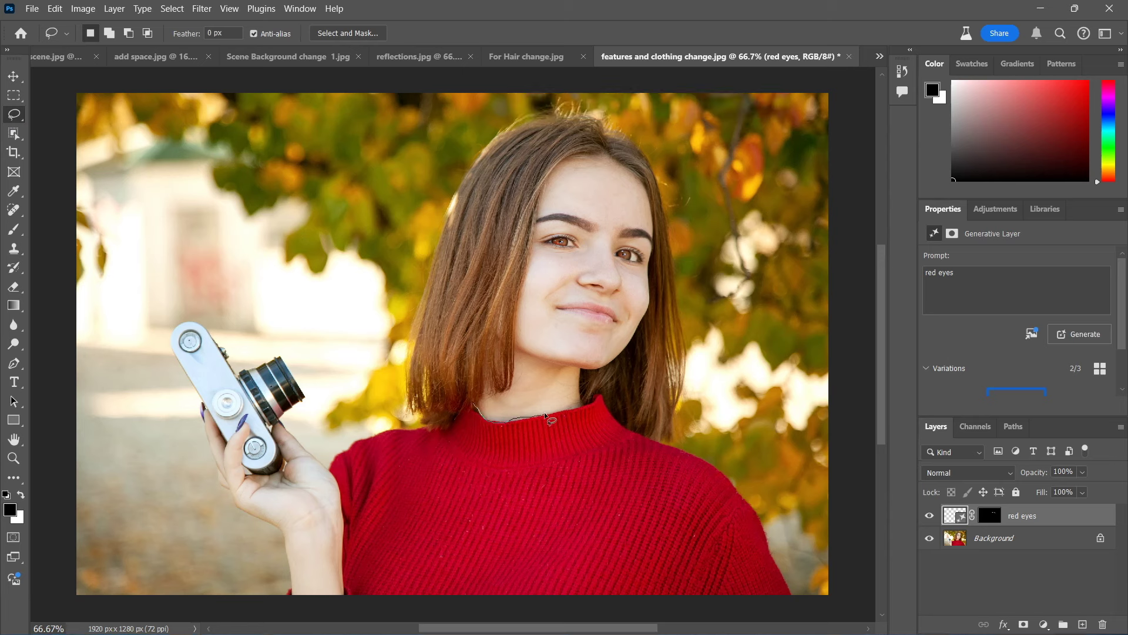
- Lasso the red sweater from the collar past the shoulder and along the neckline
mouse_move(591, 400)
mouse_down()
mouse_move(600, 391)
mouse_move(624, 425)
mouse_move(728, 479)
mouse_move(758, 512)
mouse_move(788, 597)
mouse_move(596, 624)
mouse_move(348, 631)
mouse_move(339, 493)
mouse_up()
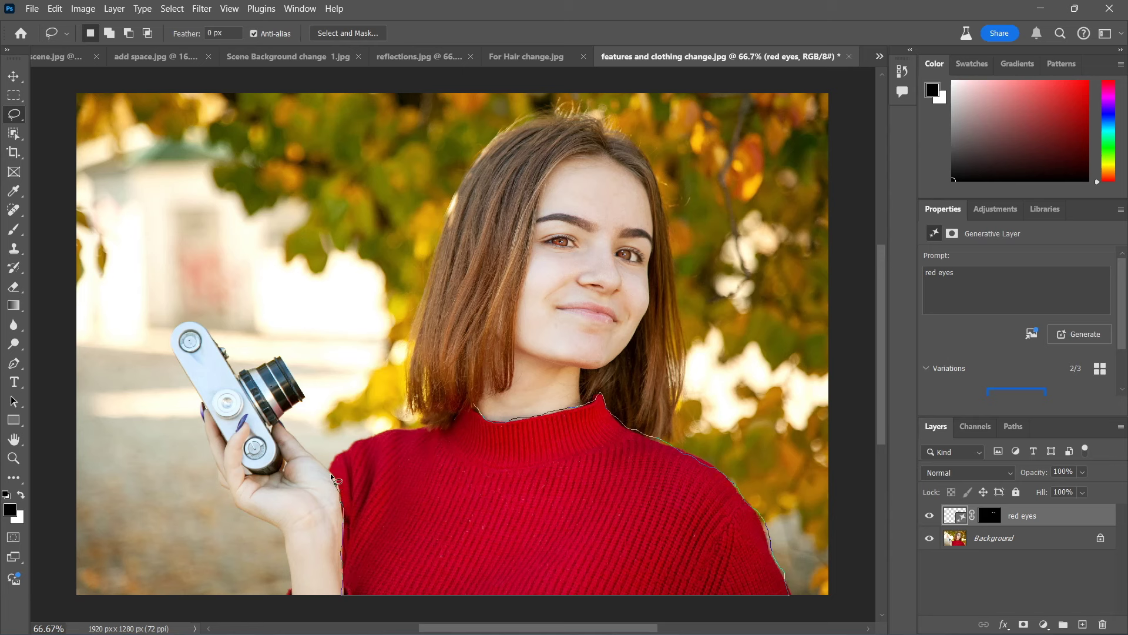
mouse_move(328, 462)
mouse_down()
mouse_move(356, 440)
mouse_move(434, 431)
mouse_up()
drag(454, 434, 473, 403)
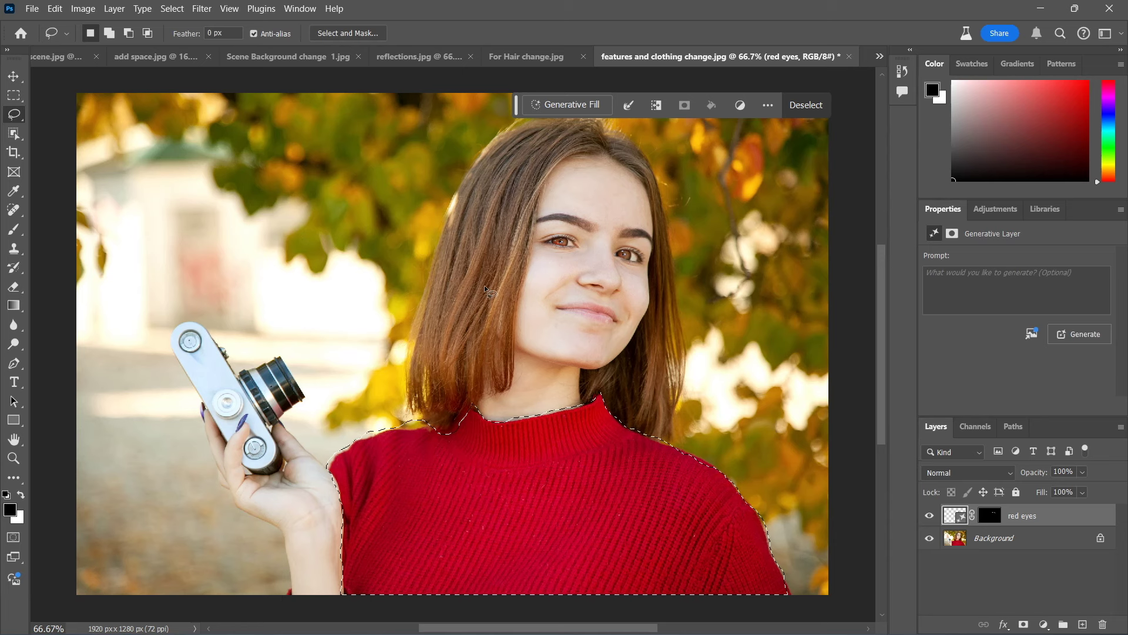
- Generative Fill the sweater selection with the prompt 'blue fluffy jumper'
click(583, 99)
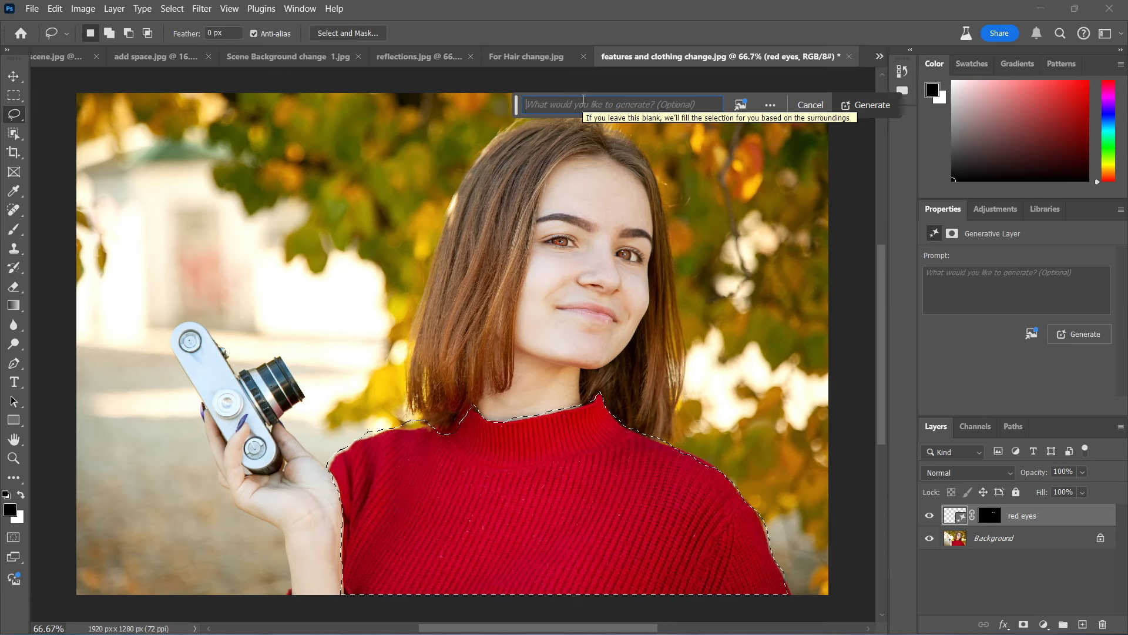
text(blue)
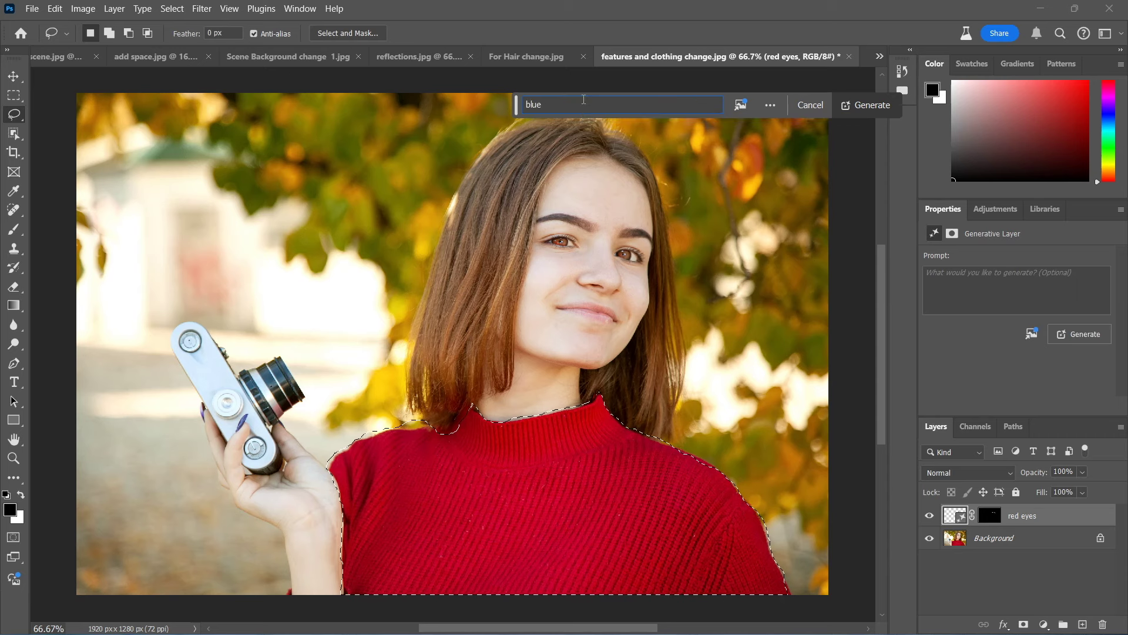
text( fluffy)
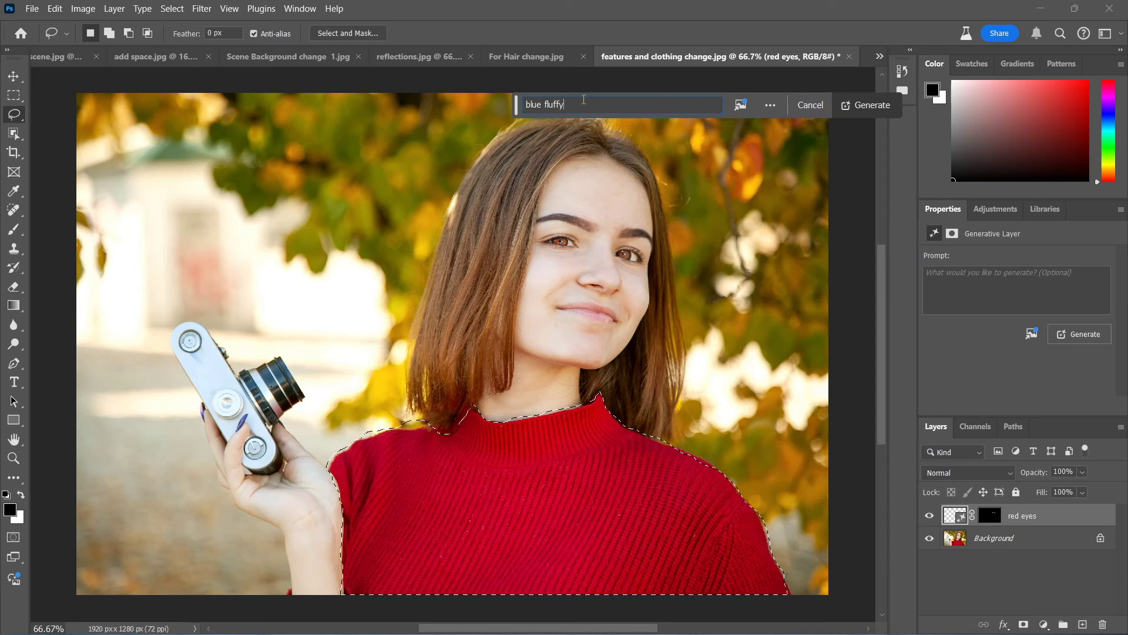
text( jumper)
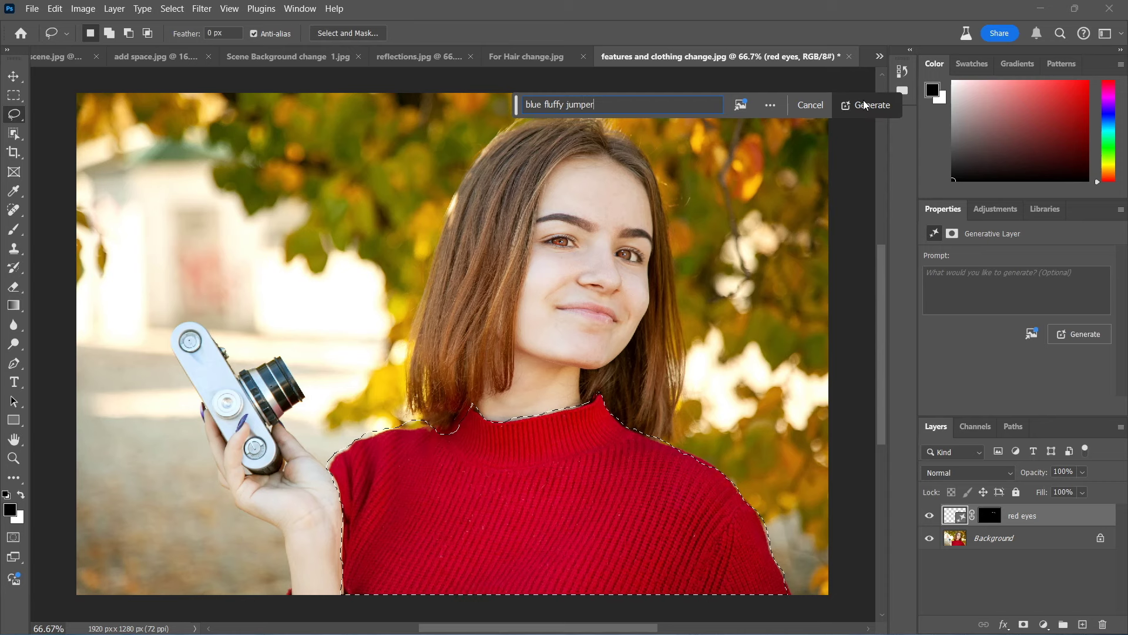
click(868, 105)
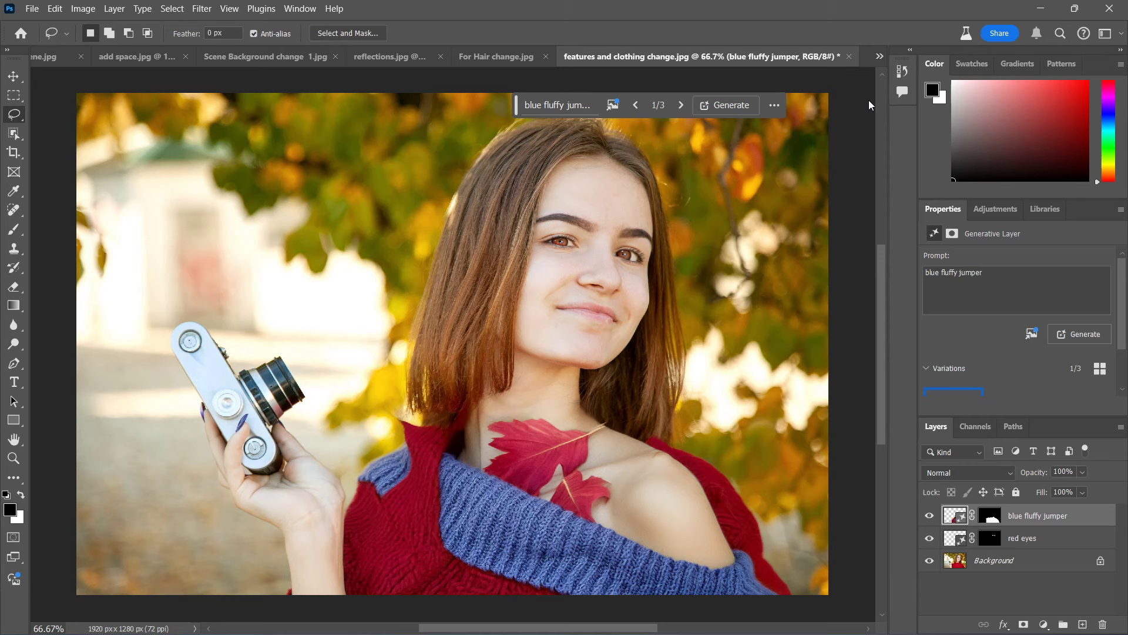
- Cycle through the jumper variations, ending on 3/3, the blue off-shoulder knit with necklace
click(681, 105)
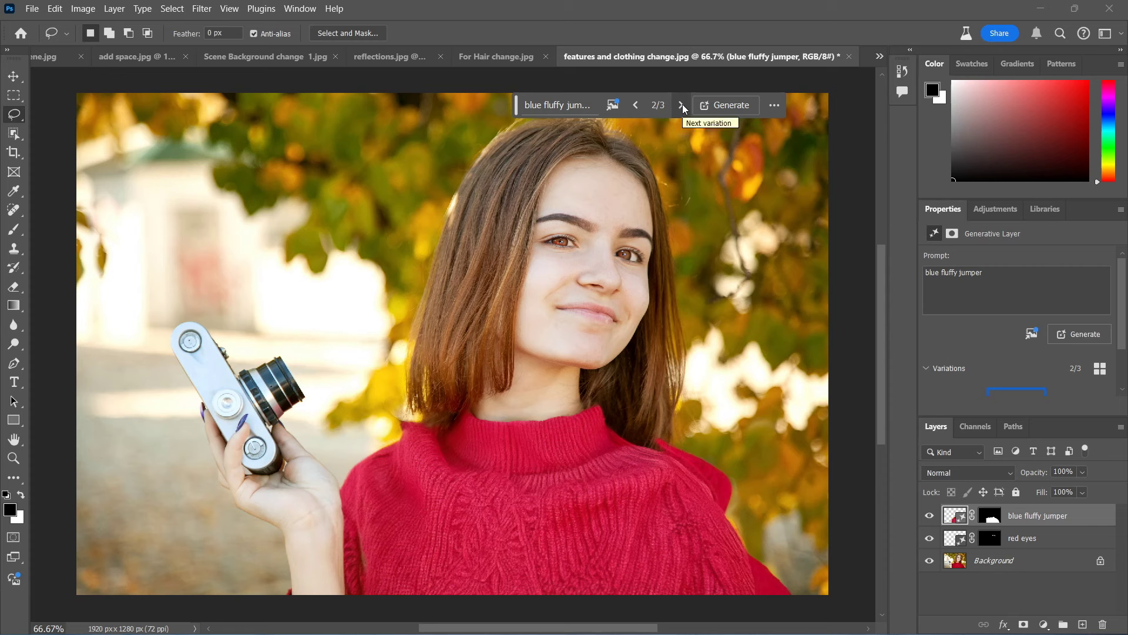
click(682, 104)
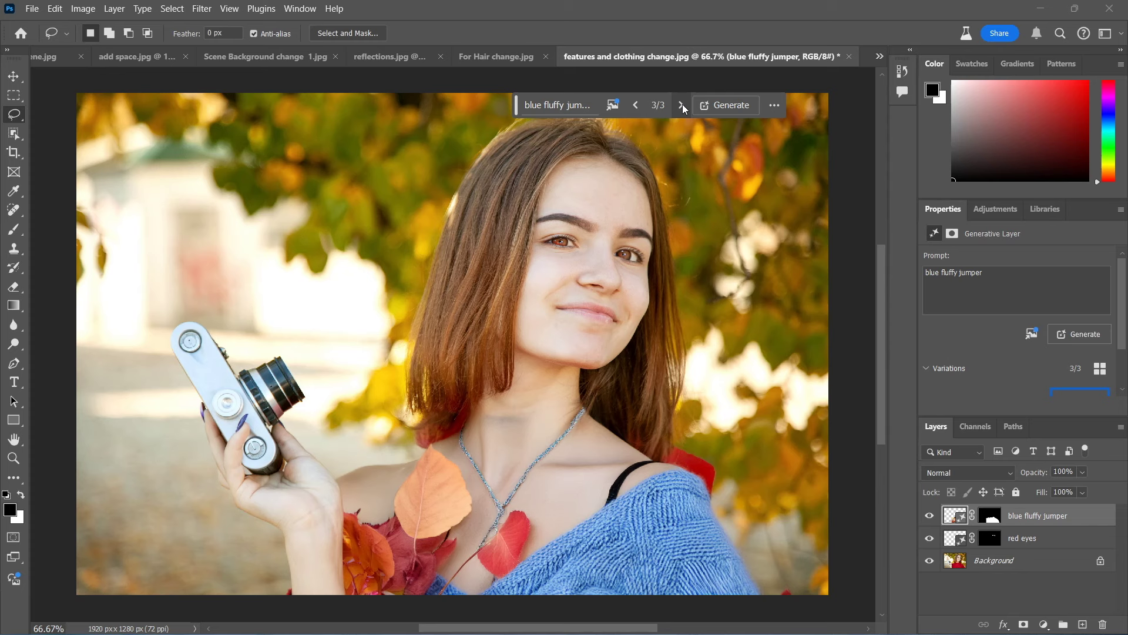
click(683, 104)
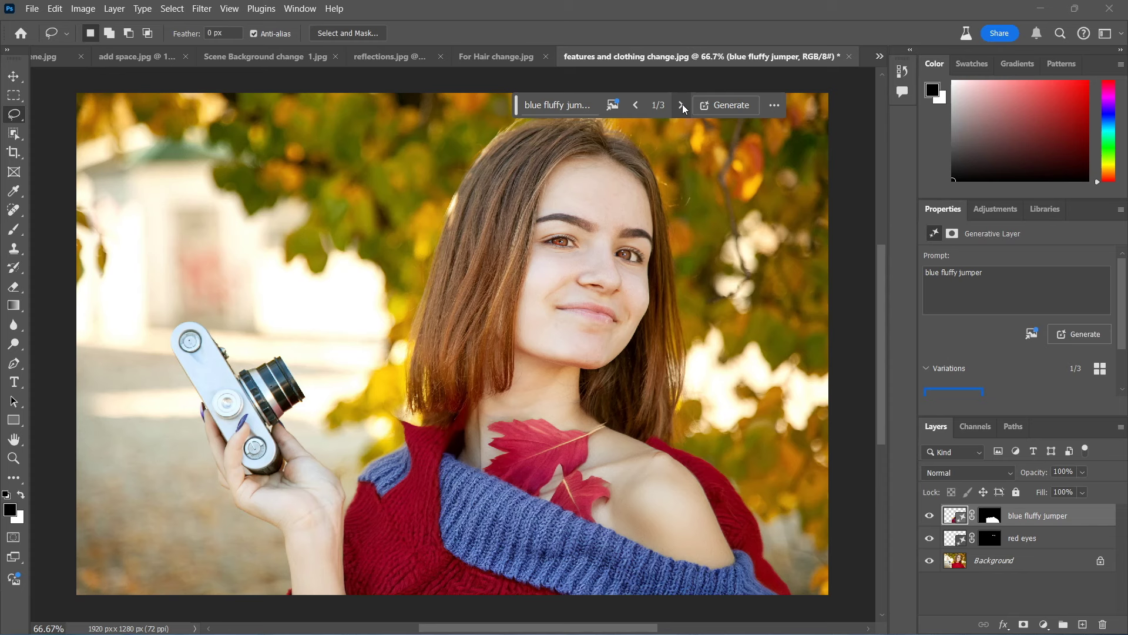
click(682, 104)
click(682, 104)
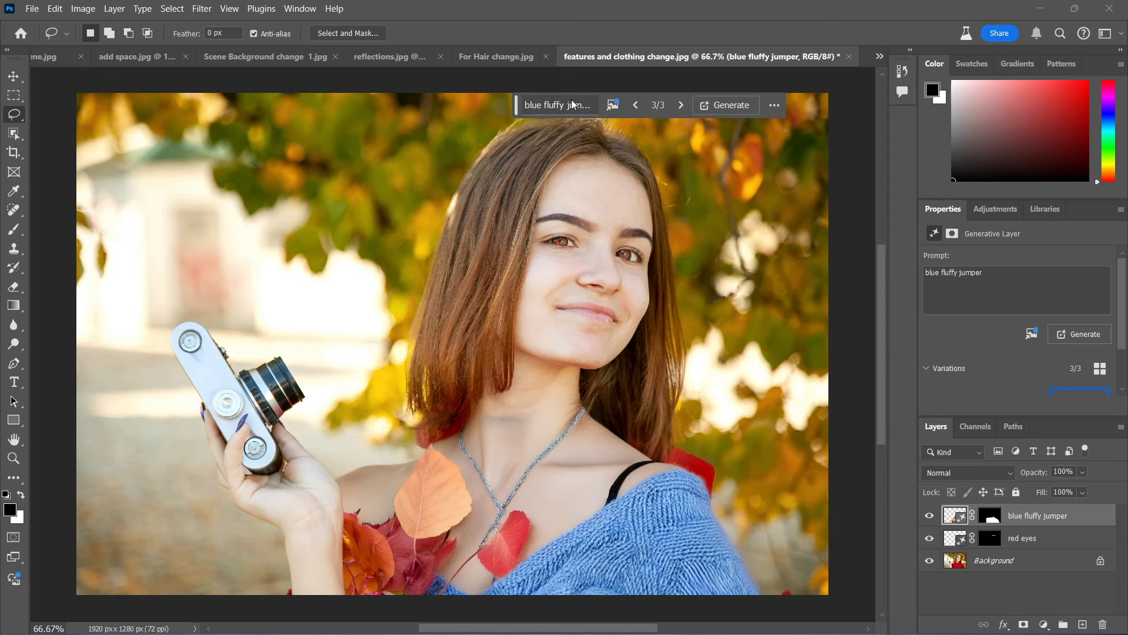
- Undo the blue jumper generation, deselect, and redraw the lasso around the red sweater
key(ctrl+z)
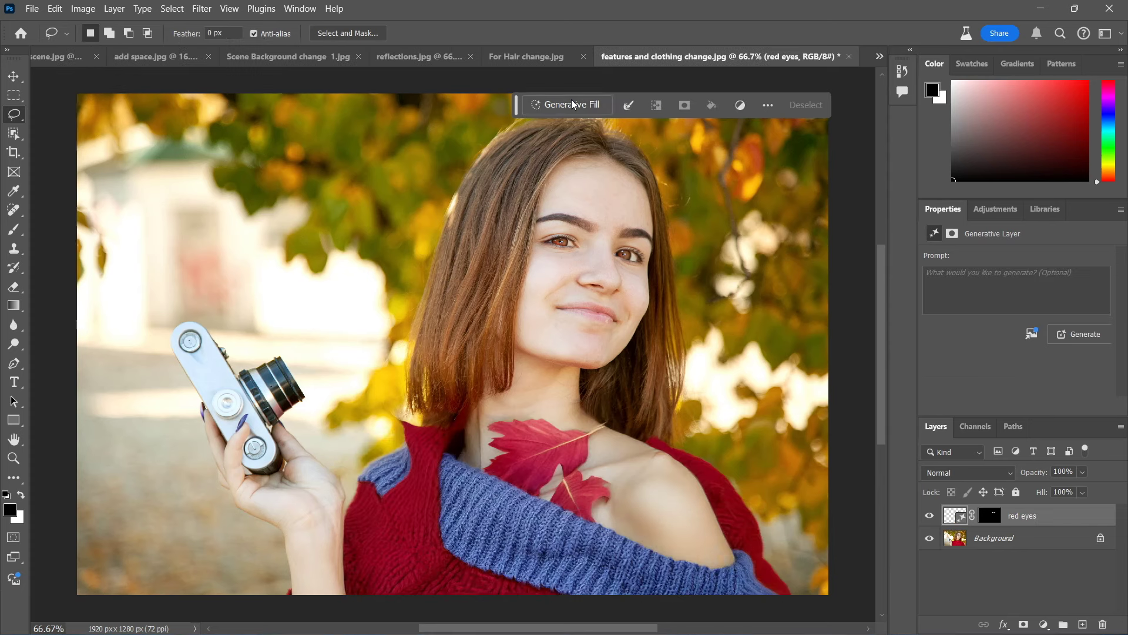
key(ctrl+d)
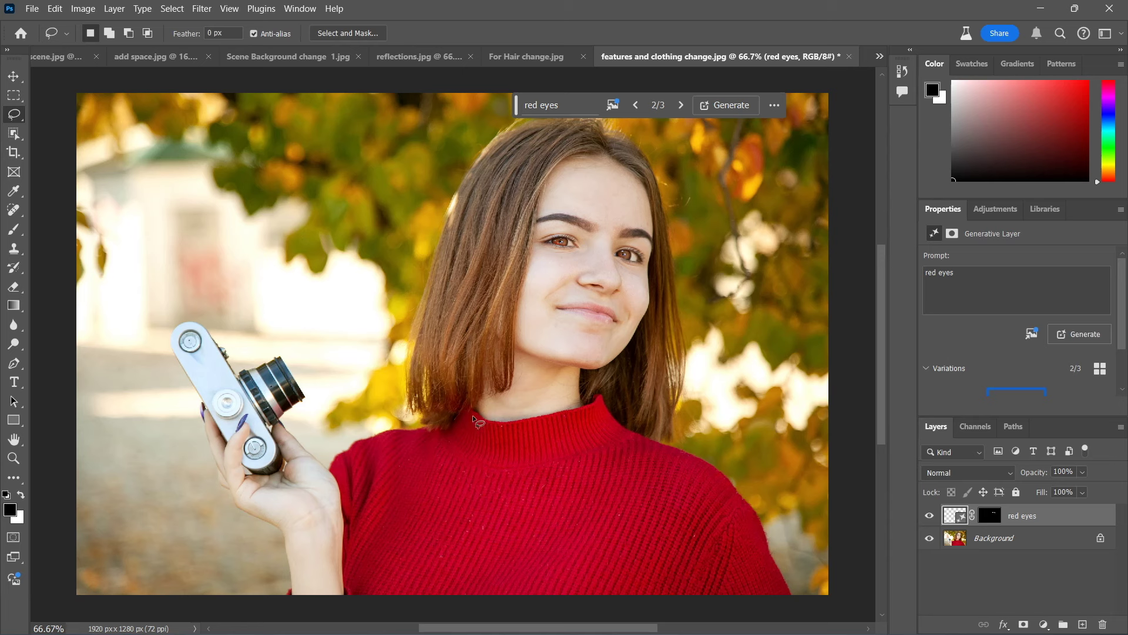
mouse_move(451, 425)
mouse_down()
mouse_move(505, 418)
mouse_move(780, 569)
mouse_move(793, 599)
mouse_move(596, 626)
mouse_move(351, 634)
mouse_move(340, 619)
mouse_move(343, 503)
mouse_move(329, 464)
mouse_move(363, 436)
mouse_move(452, 423)
mouse_up()
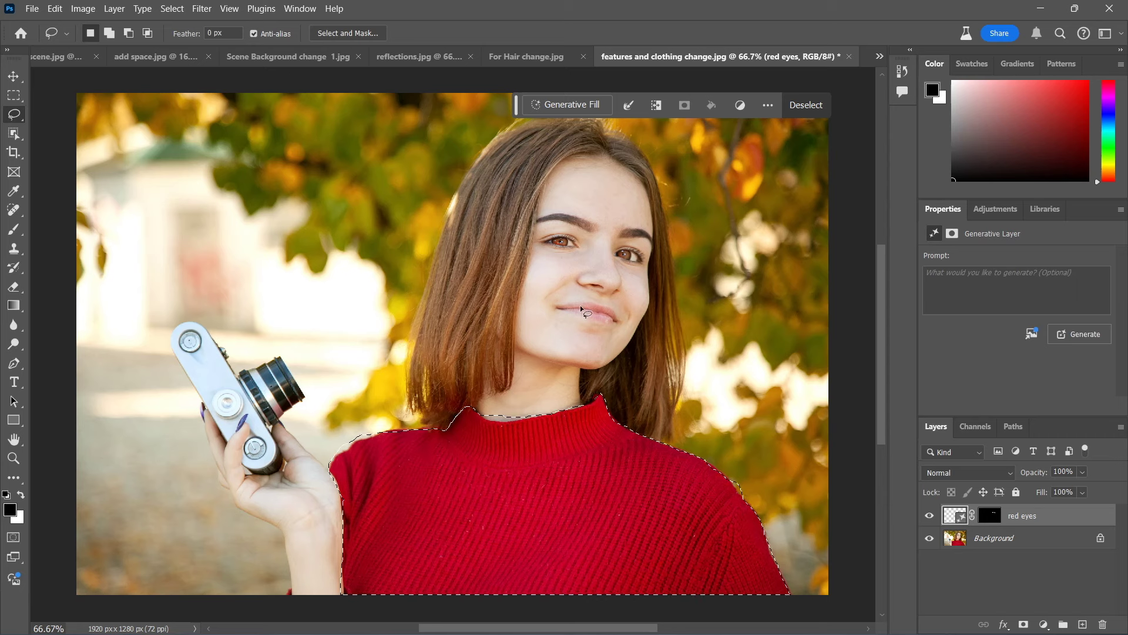
- Generative Fill the sweater selection with the prompt 'fluffy jumper'
click(571, 104)
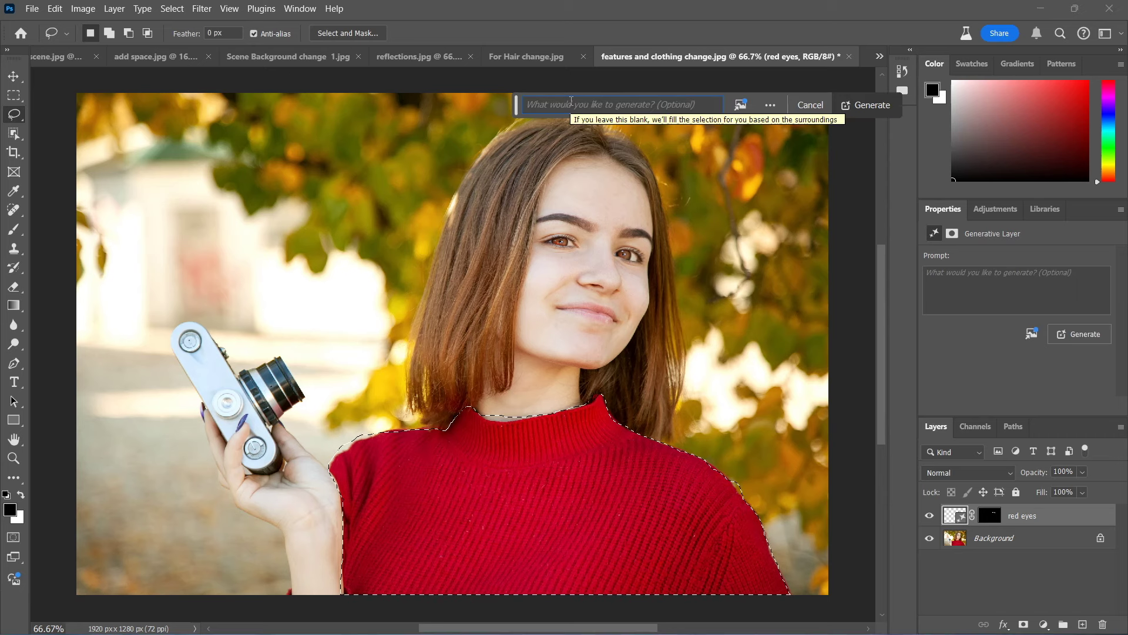
text(fluff)
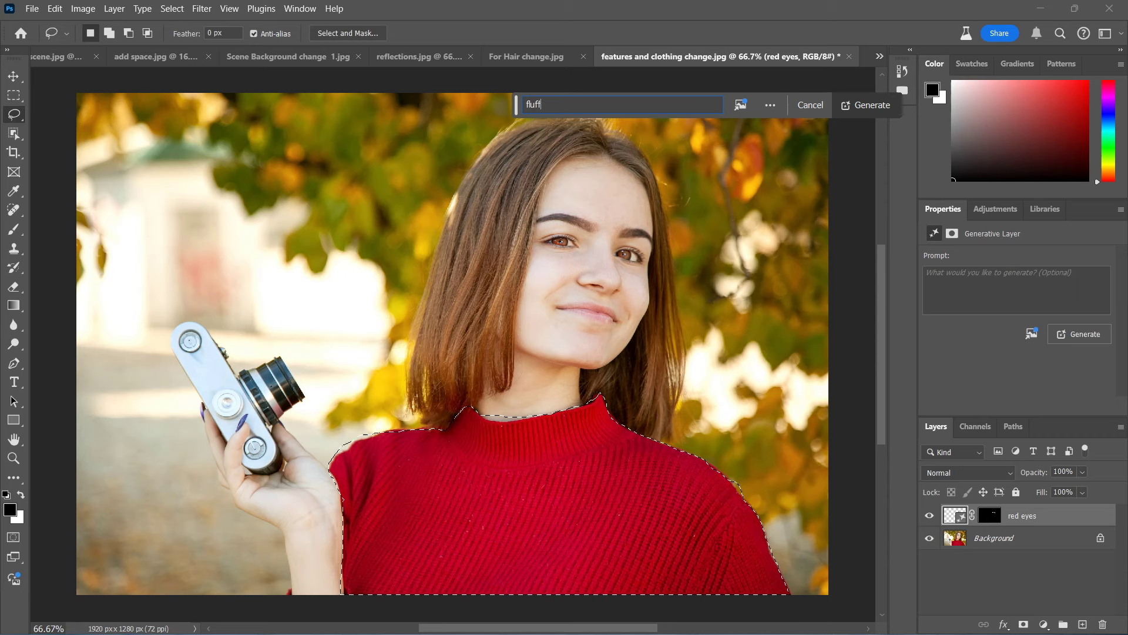
text(y j)
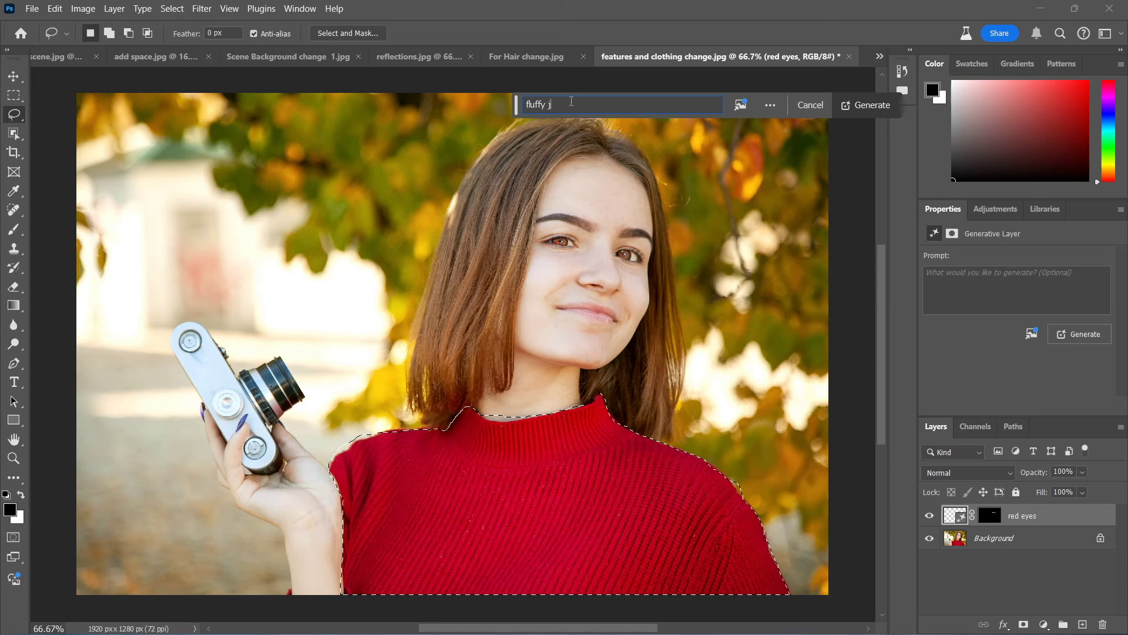
text(umper)
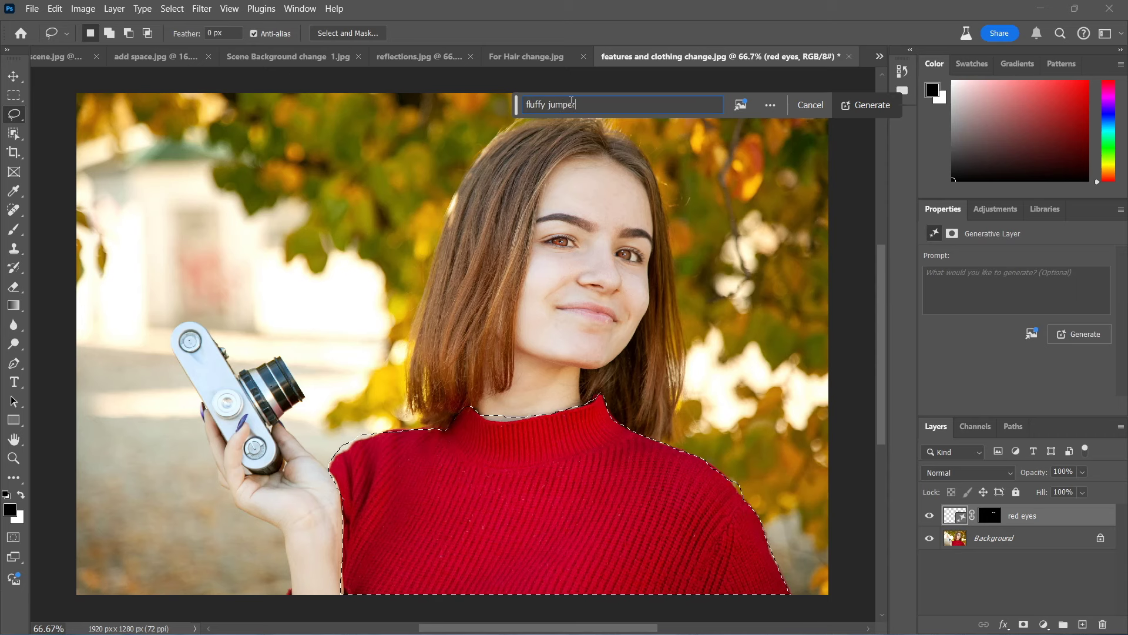
click(867, 107)
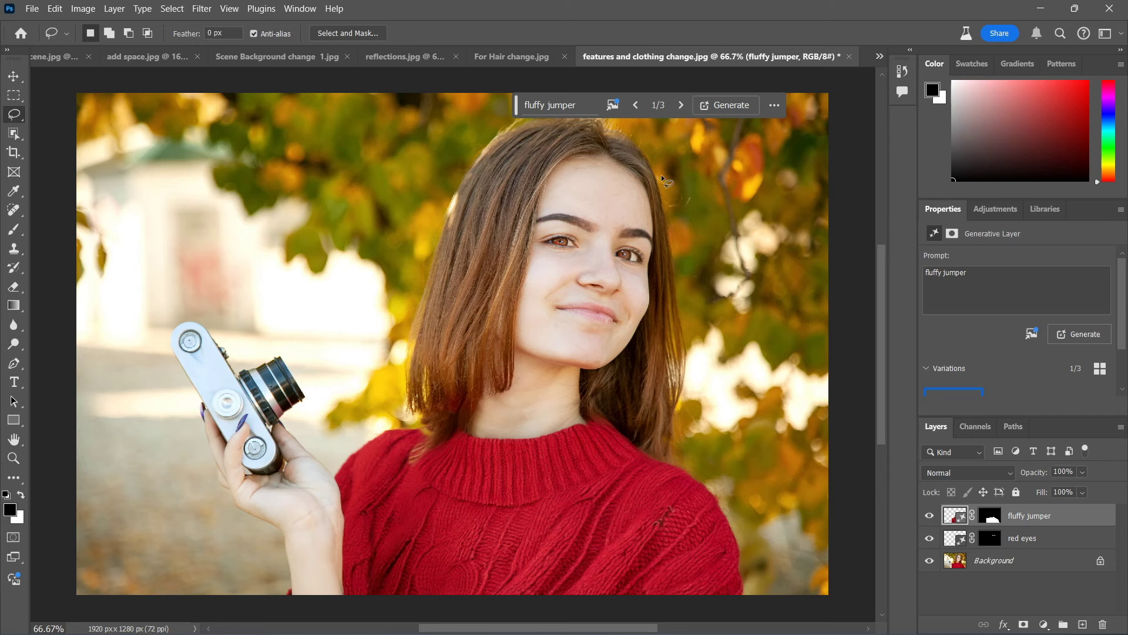
- Advance to variation 3 of 3, the rust-red ribbed knit, and dismiss the task bar
click(680, 106)
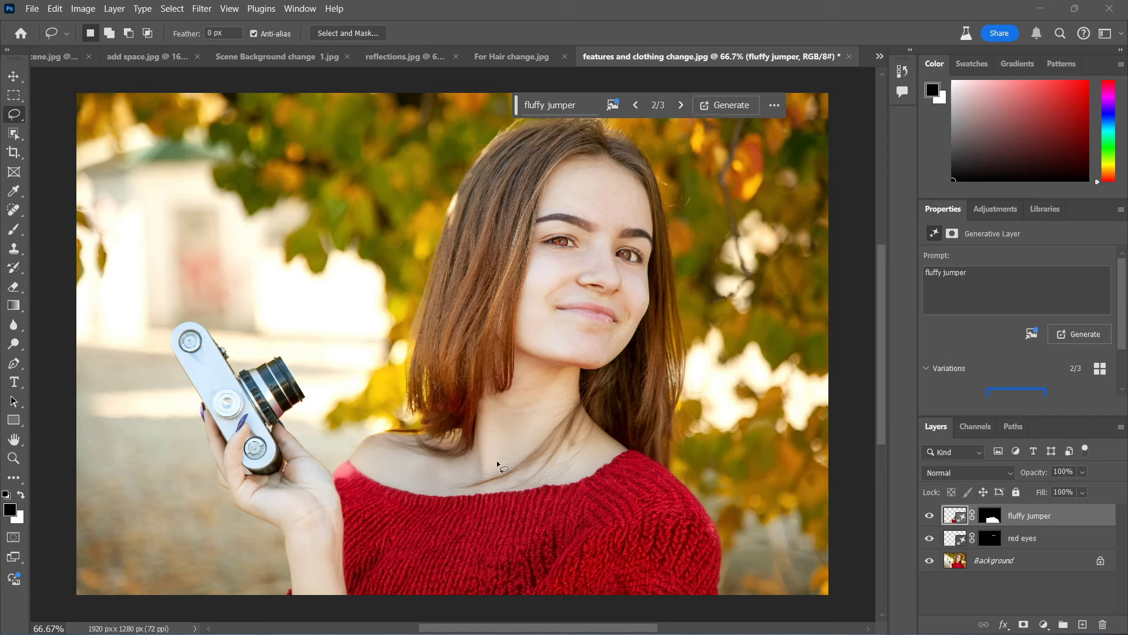
click(680, 105)
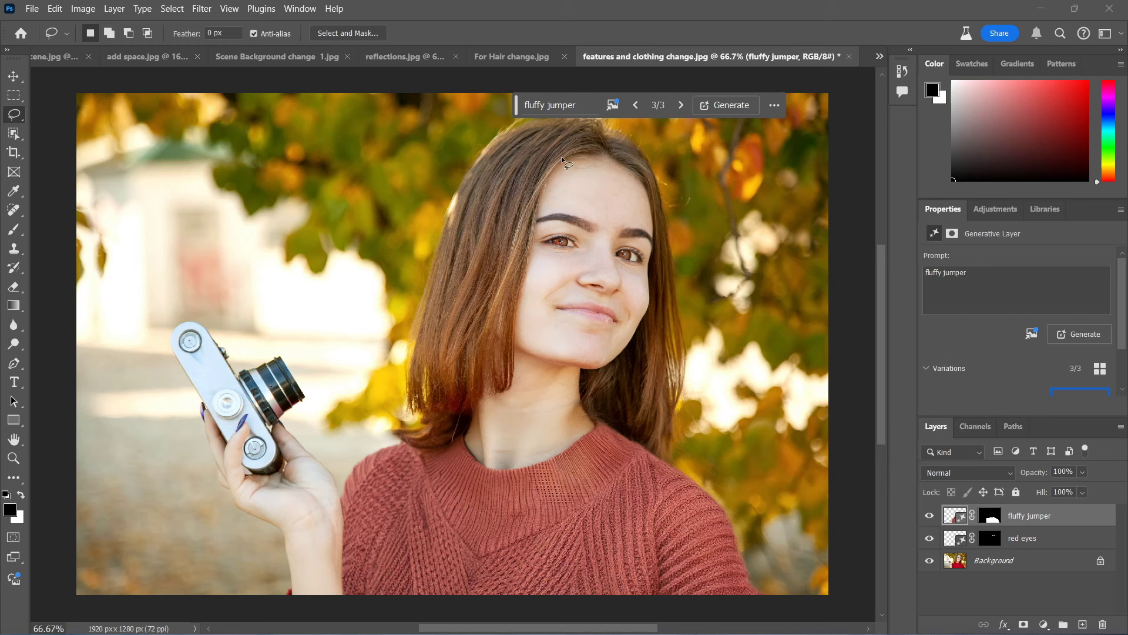
click(601, 153)
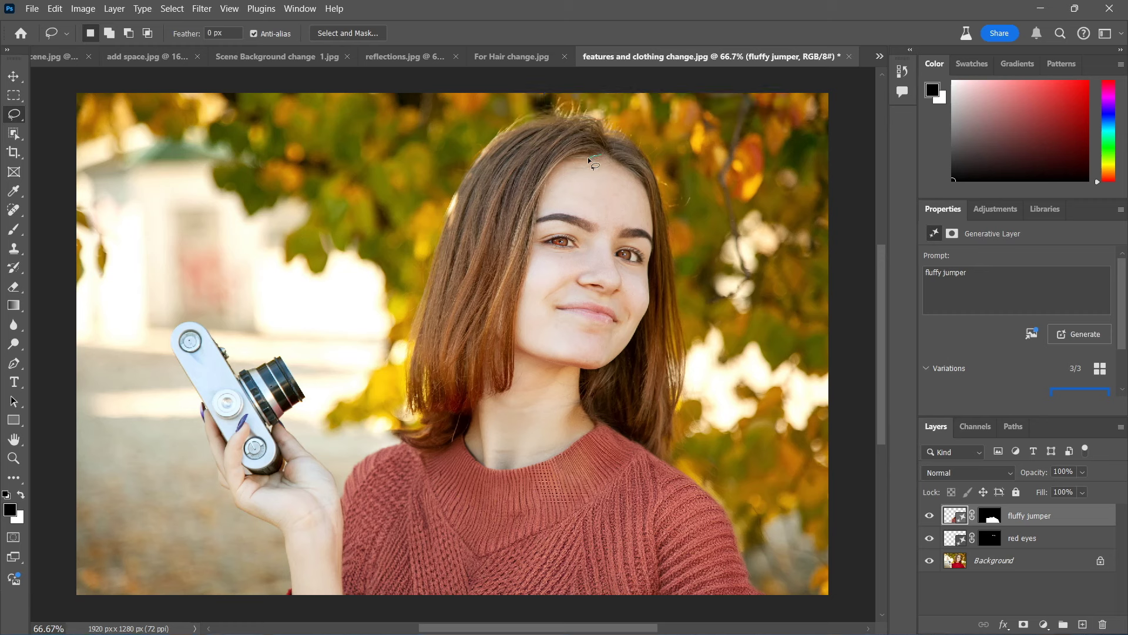
- Lasso the woman's hair from forehead around the left side, top, and right, closing along the jawline
mouse_move(541, 185)
mouse_down()
mouse_move(511, 385)
mouse_move(482, 395)
mouse_move(461, 438)
mouse_up()
mouse_move(385, 433)
mouse_down()
mouse_move(422, 423)
mouse_move(407, 403)
mouse_up()
mouse_move(428, 279)
mouse_down()
mouse_move(440, 224)
mouse_move(487, 139)
mouse_up()
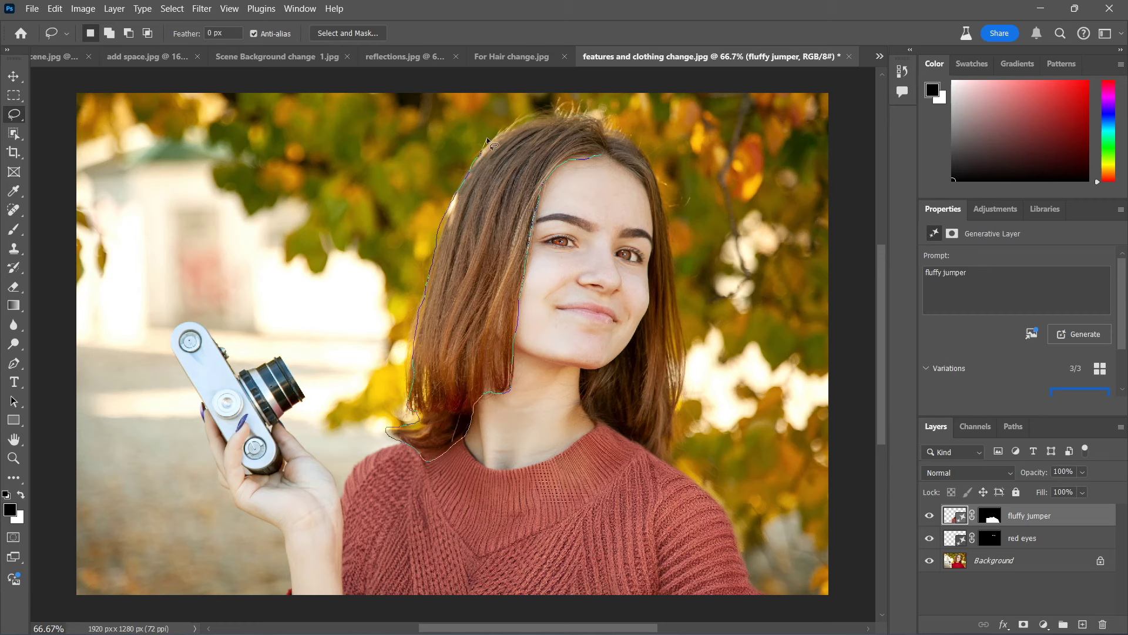
mouse_move(527, 120)
mouse_down()
mouse_move(553, 110)
mouse_move(595, 121)
mouse_up()
drag(678, 263, 680, 376)
drag(666, 448, 636, 441)
mouse_move(580, 395)
mouse_down()
mouse_move(587, 371)
mouse_move(646, 324)
mouse_move(651, 289)
mouse_move(647, 186)
mouse_move(601, 155)
mouse_up()
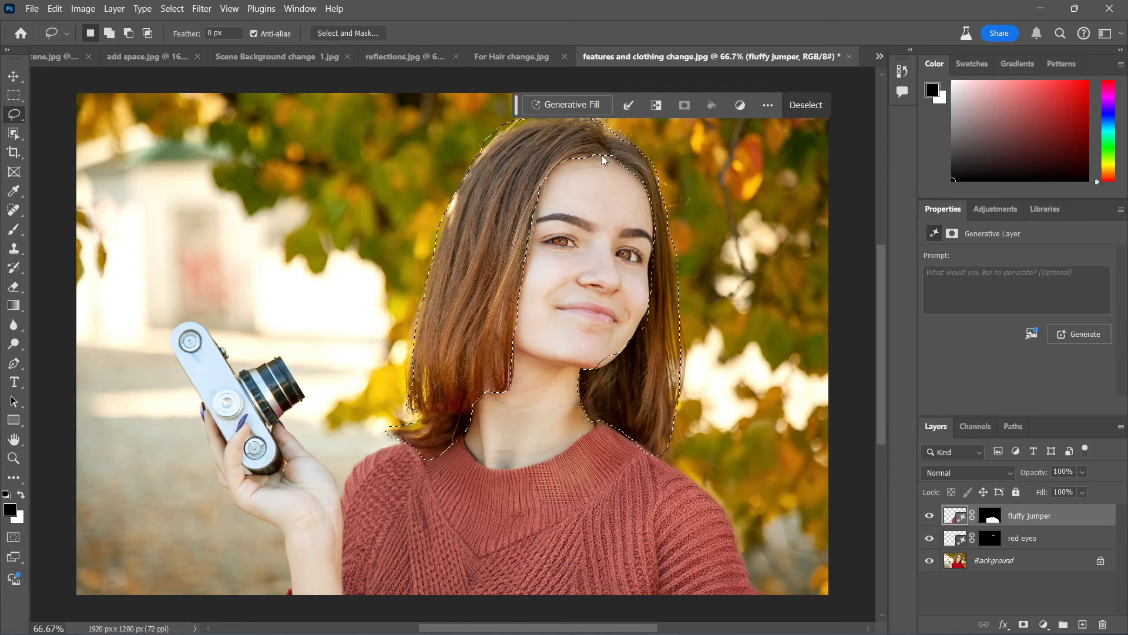
- Generative Fill the hair selection with the prompt 'wet blonde hair'
click(558, 108)
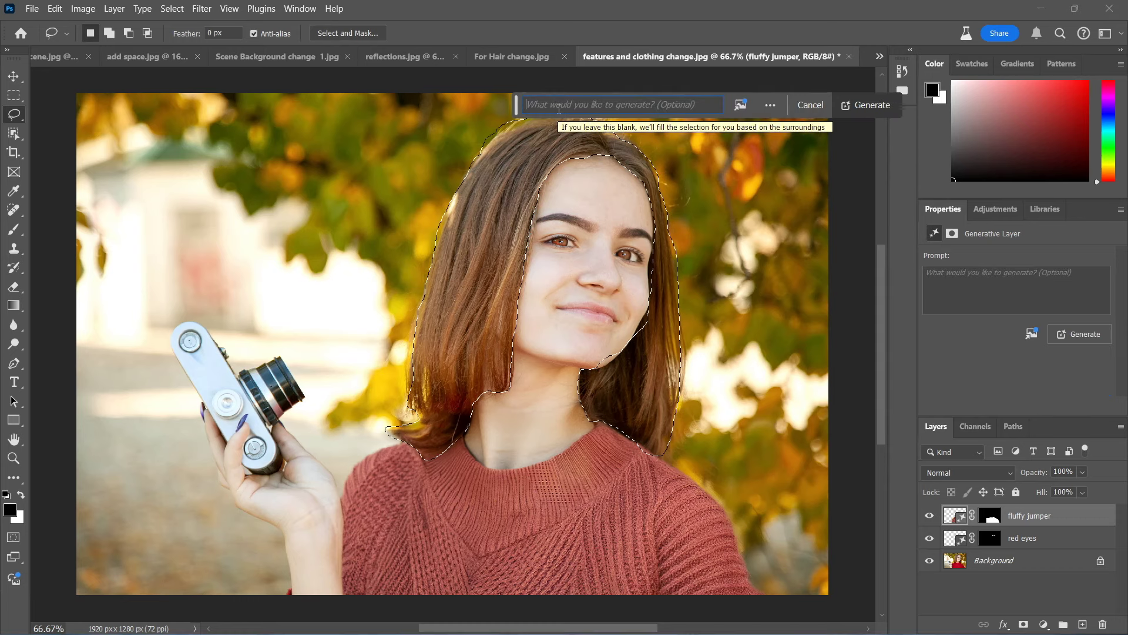
text(wet blo)
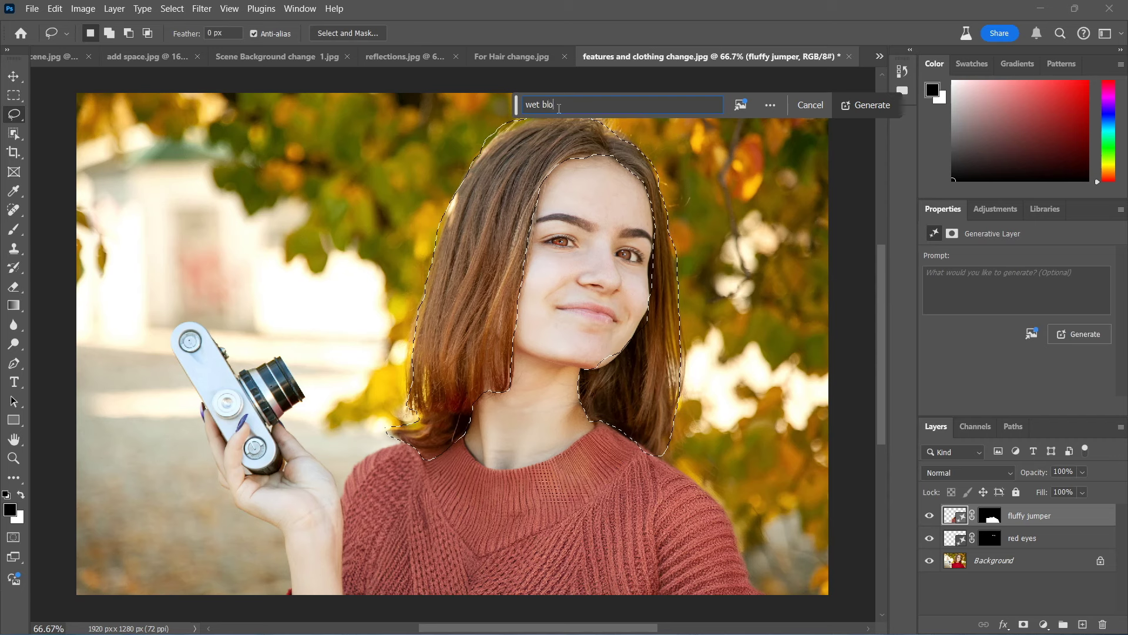
text(nde)
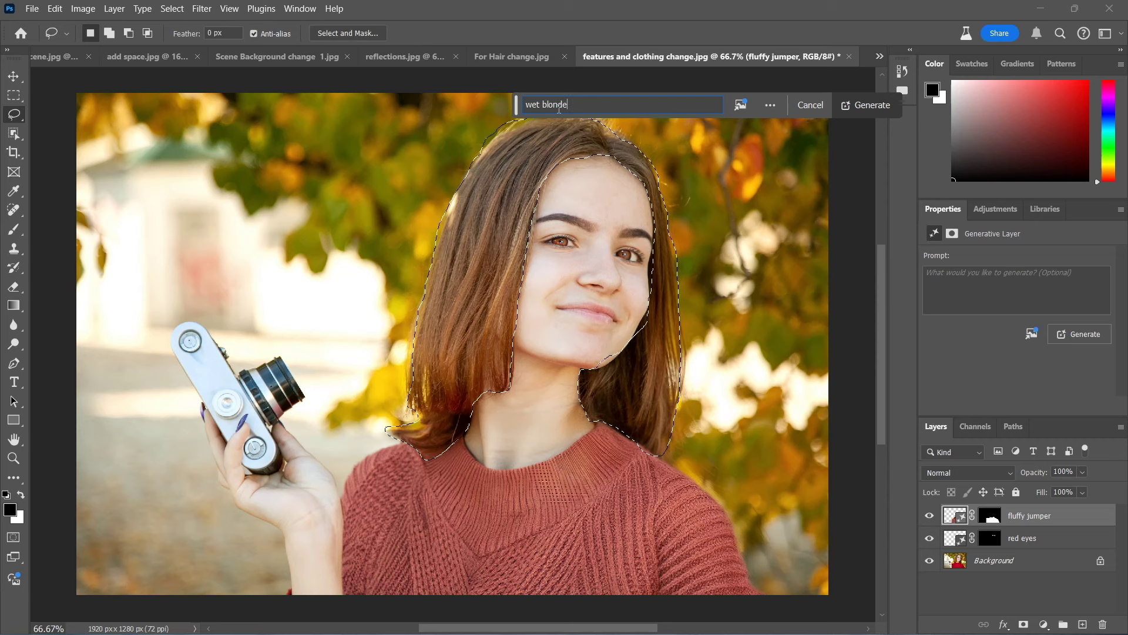
text( hair)
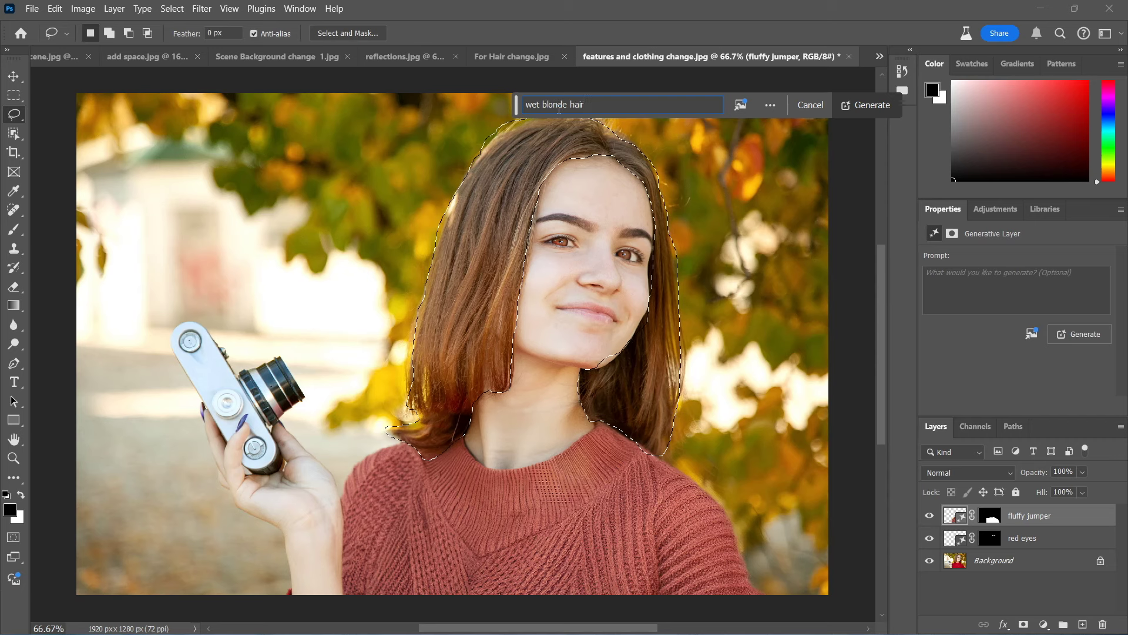
click(859, 106)
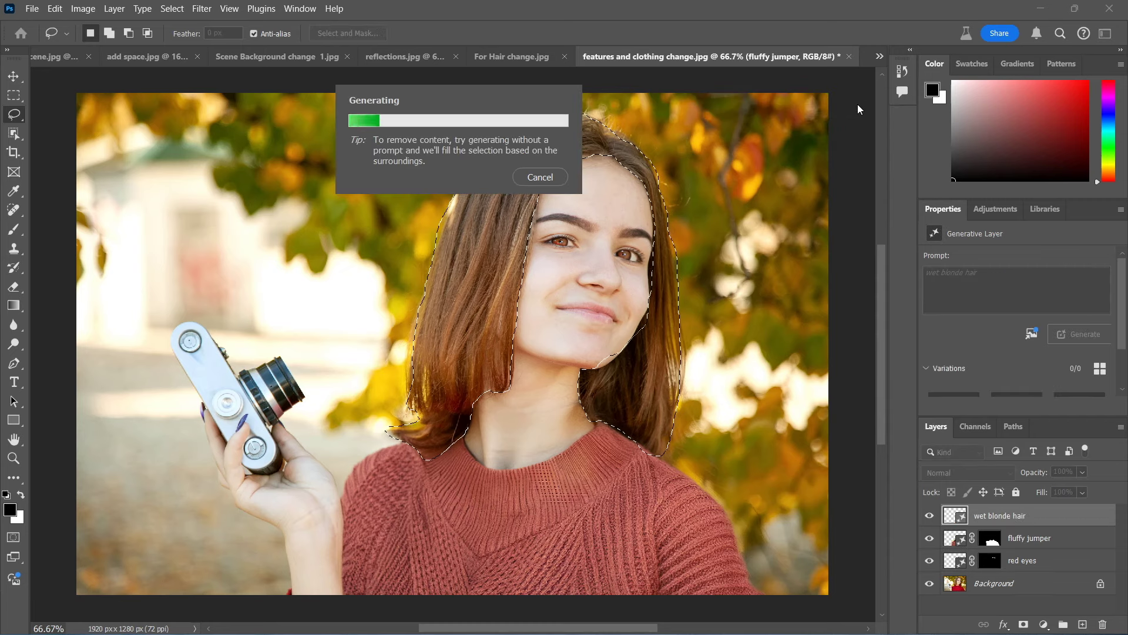
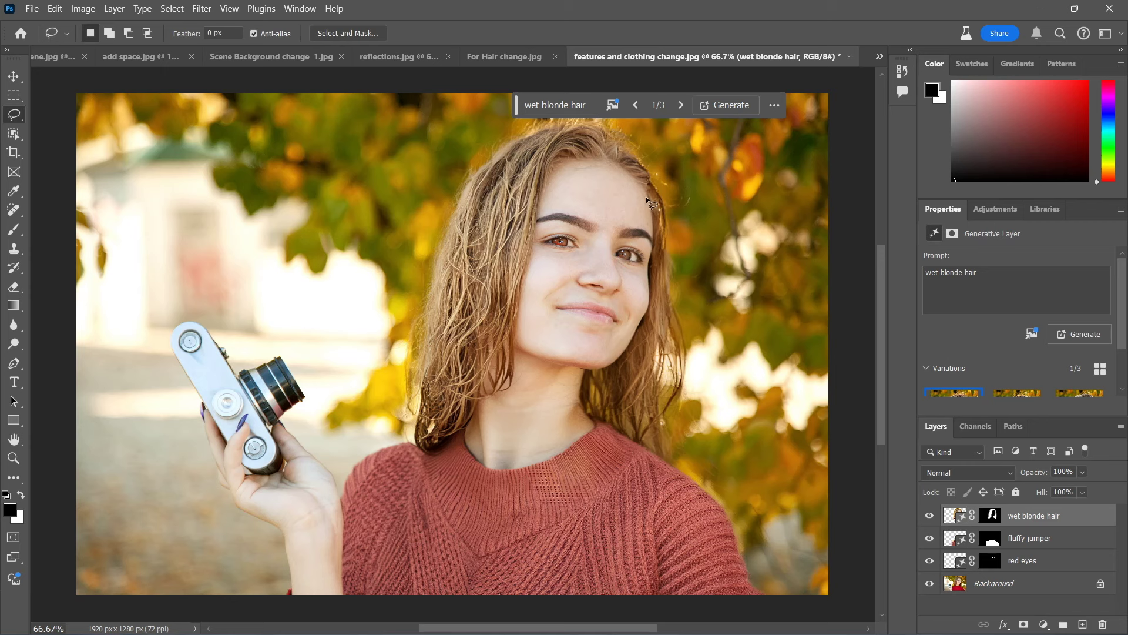
- Switch the wet blonde hair layer to its third variation (3/3)
click(677, 104)
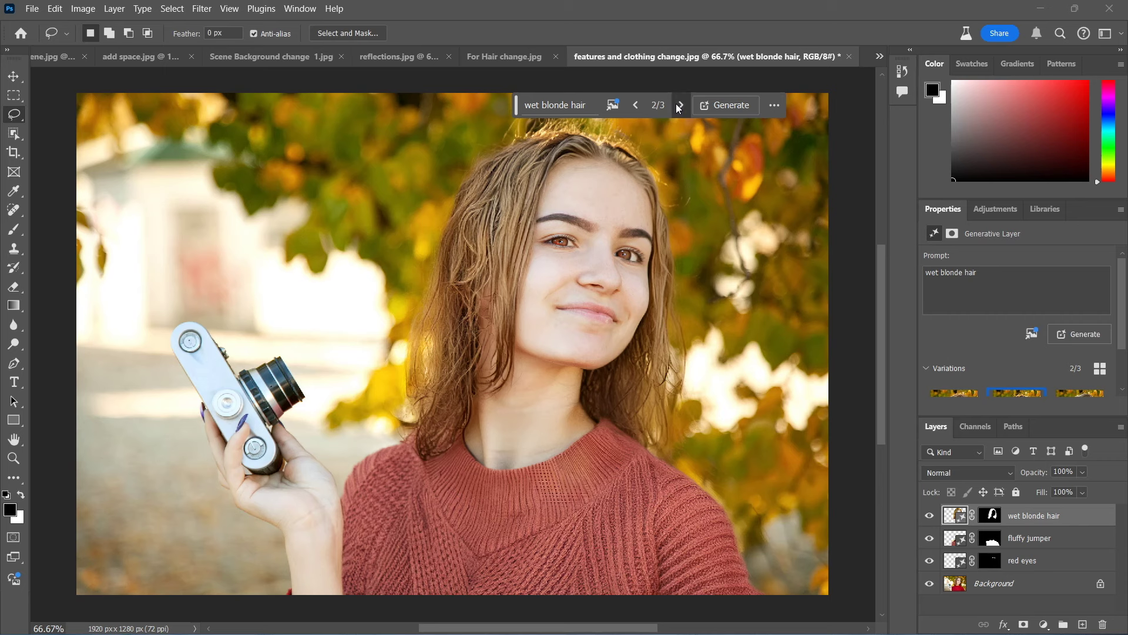
click(679, 105)
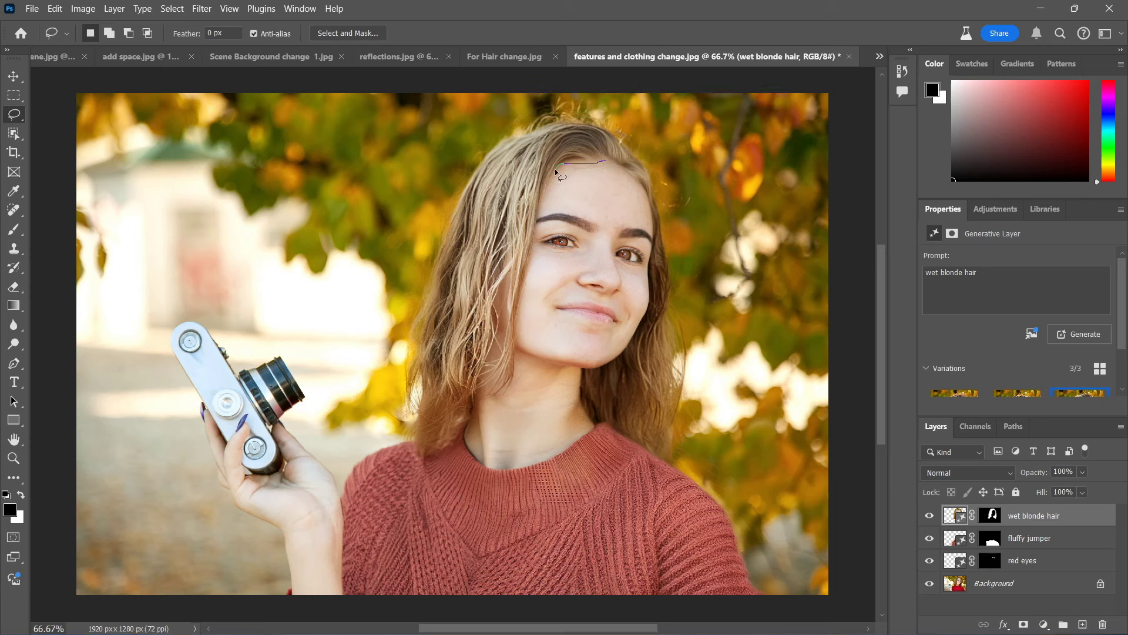
- Lasso around the woman's face and neck, from hairline down to neck and back to the forehead
drag(539, 203, 528, 250)
drag(518, 292, 516, 318)
mouse_move(506, 386)
mouse_down()
mouse_move(481, 399)
mouse_move(464, 441)
mouse_move(483, 467)
mouse_up()
mouse_move(602, 365)
mouse_down()
mouse_move(650, 303)
mouse_move(651, 261)
mouse_up()
drag(644, 194, 606, 160)
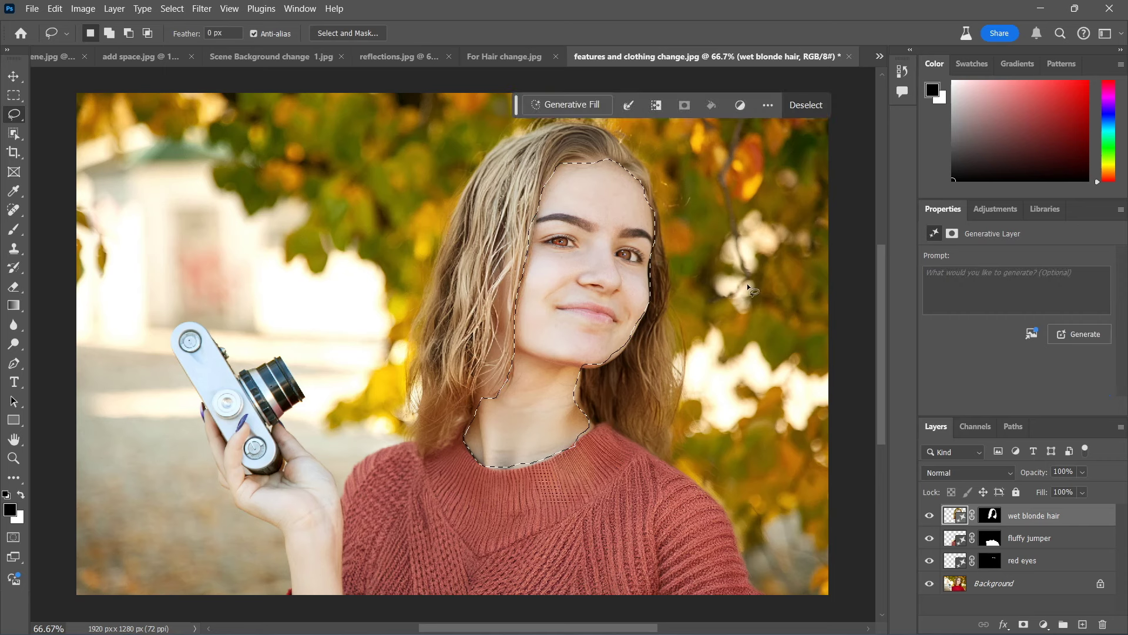
- Generate a 'black skin' Generative Fill in the face selection
click(572, 105)
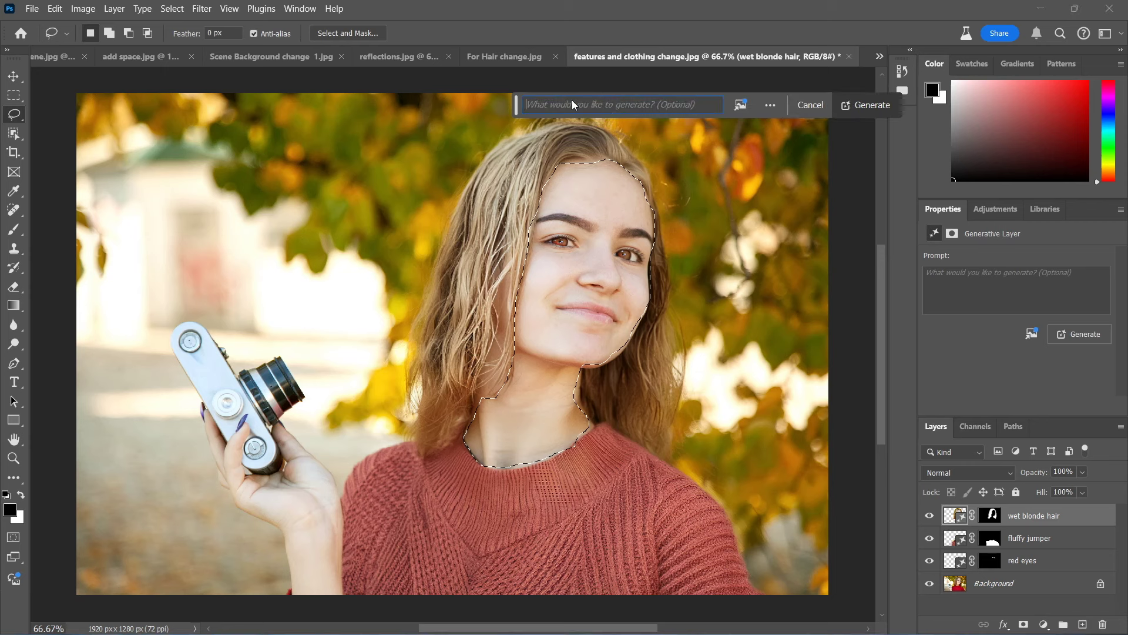
text(bla)
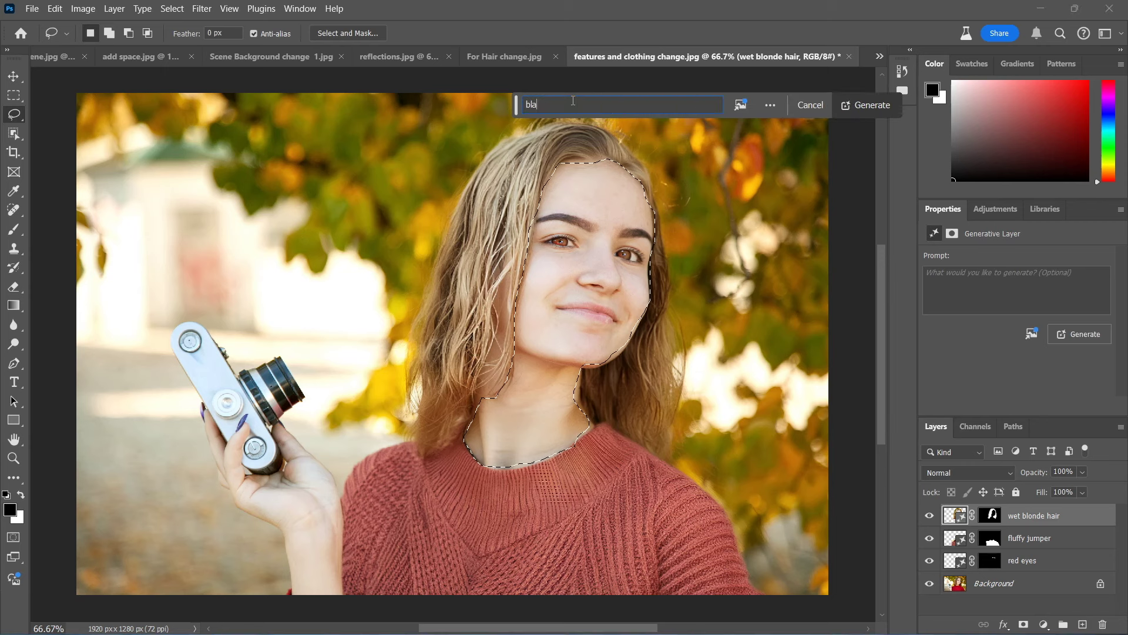
text(ck skin)
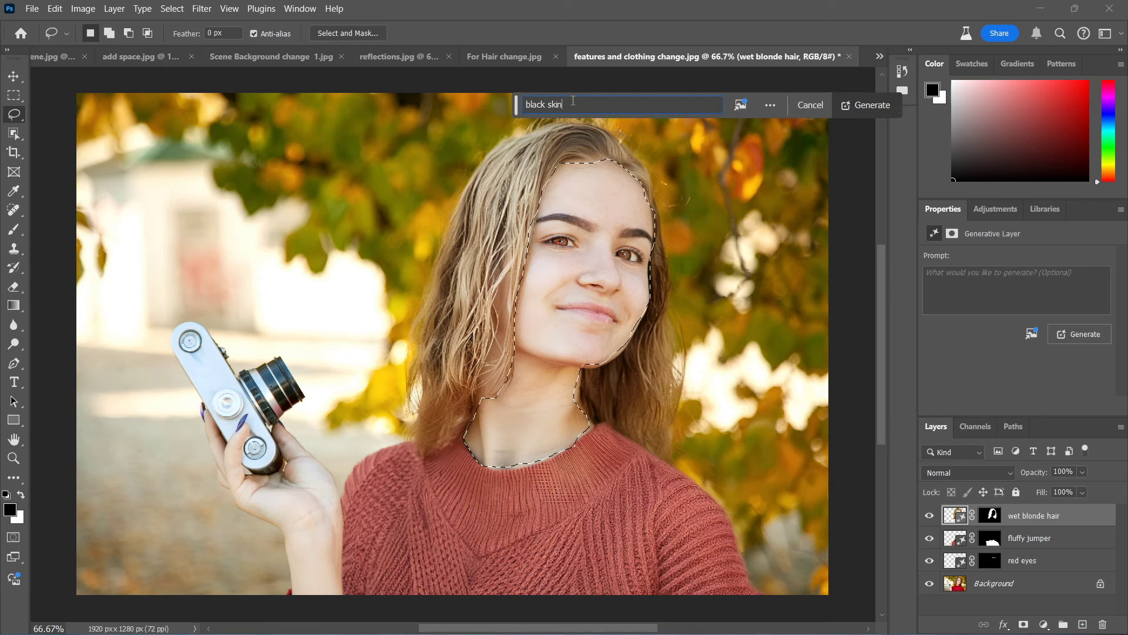
click(862, 104)
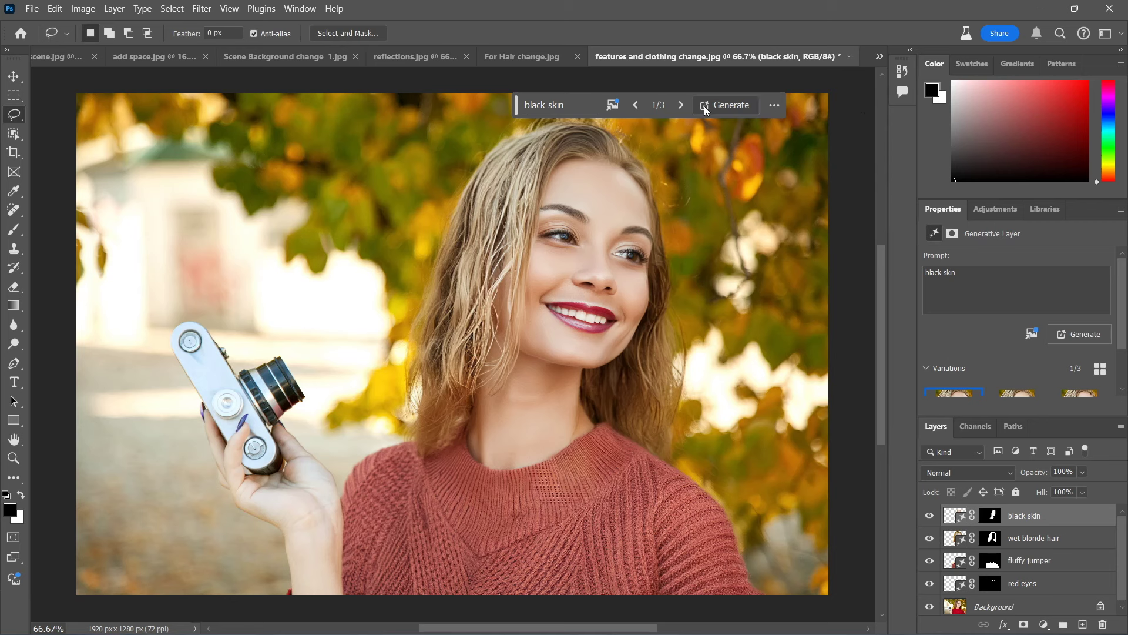
- Compare the three black skin variations and keep 2/3, the broad open smile
click(685, 106)
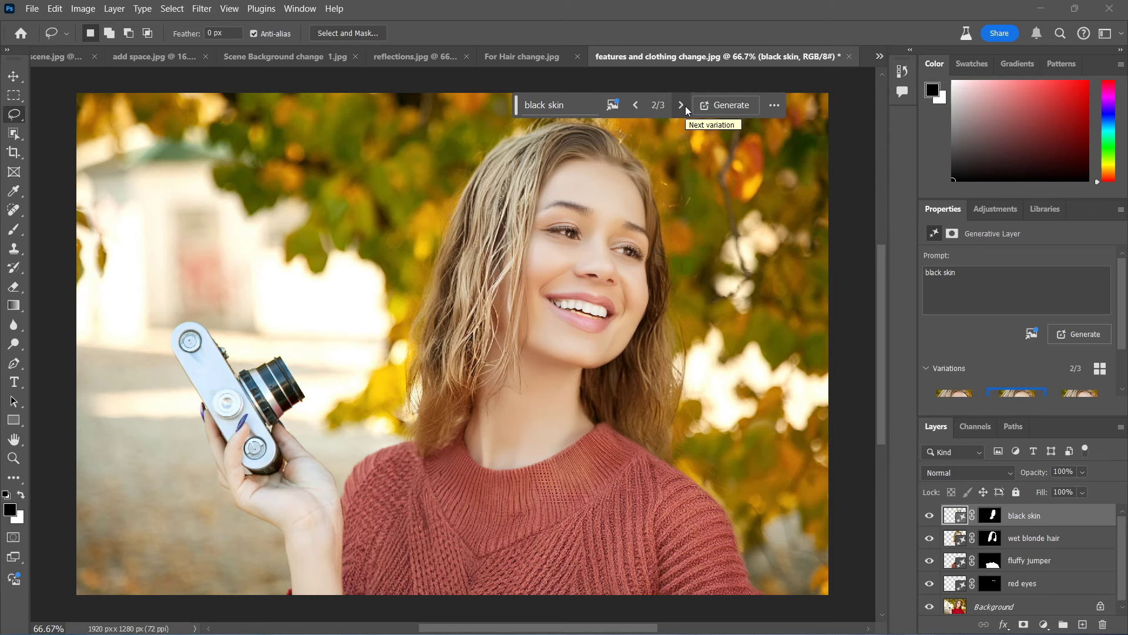
click(682, 105)
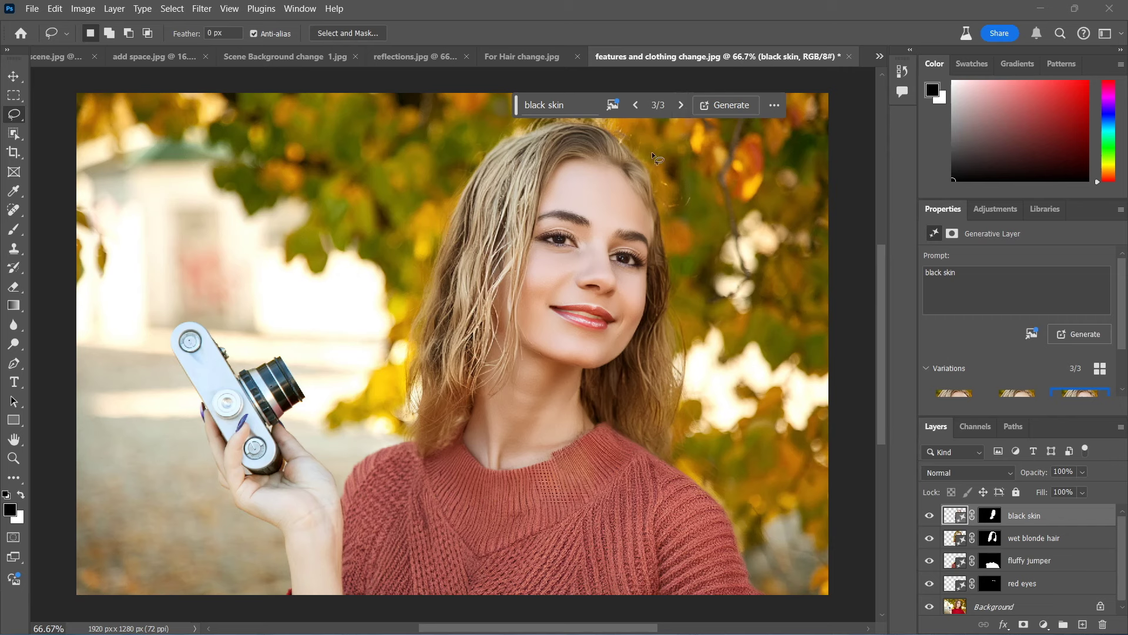
click(638, 105)
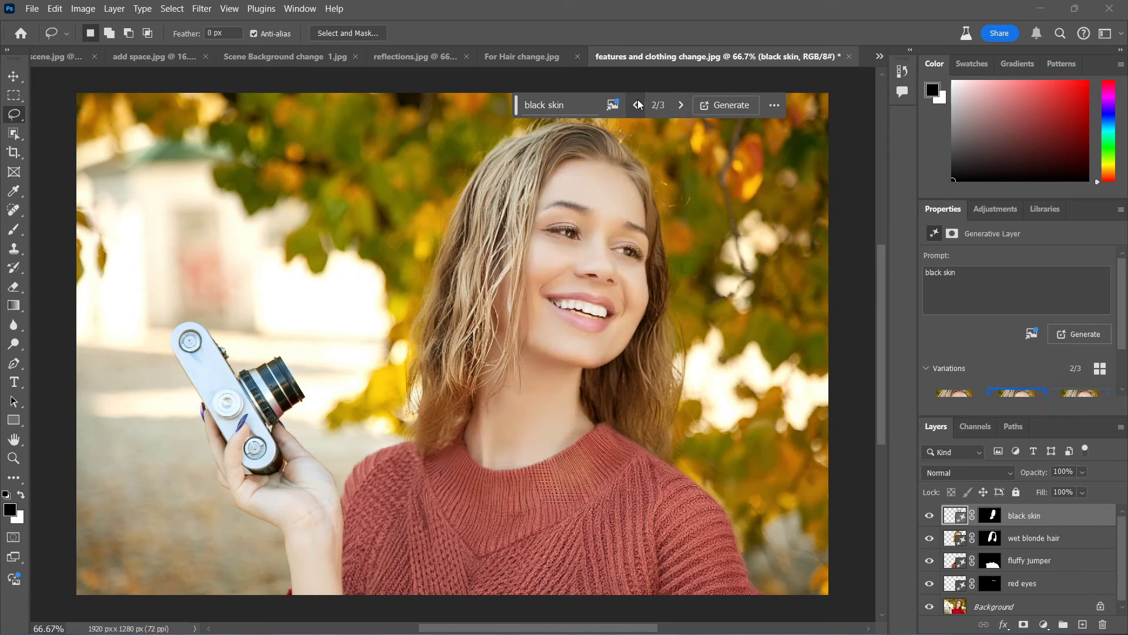
click(639, 105)
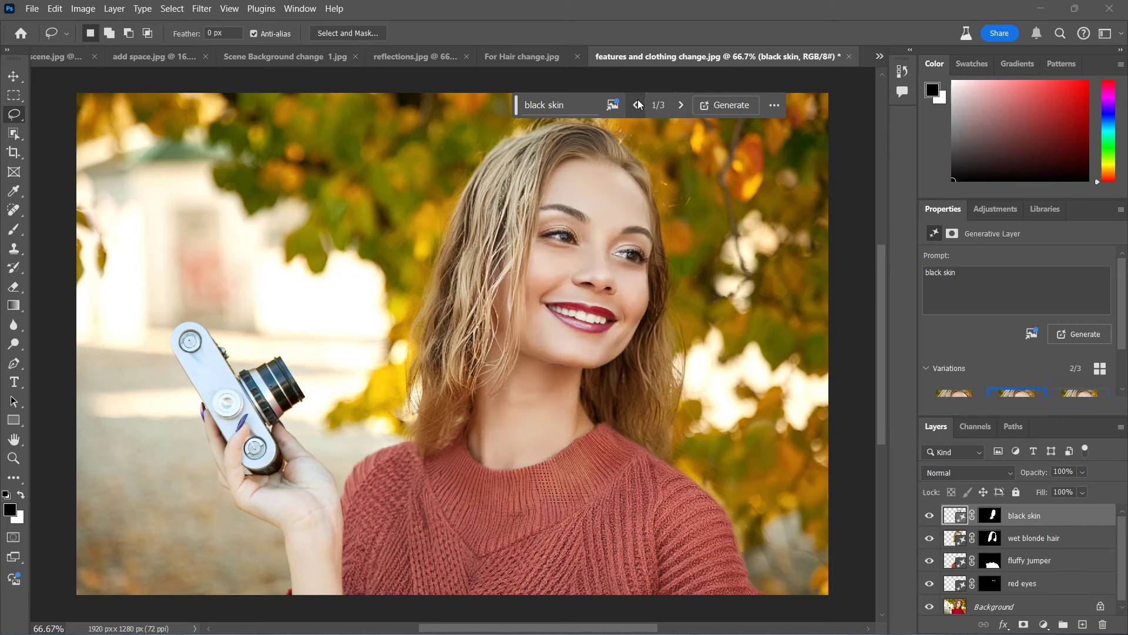
click(684, 104)
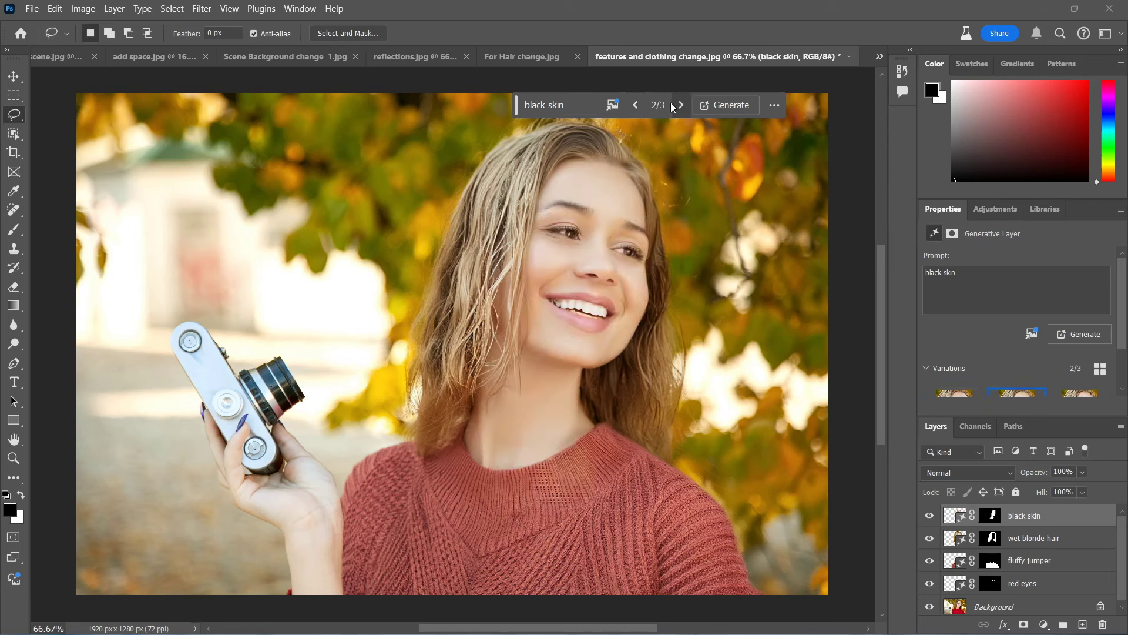
click(634, 105)
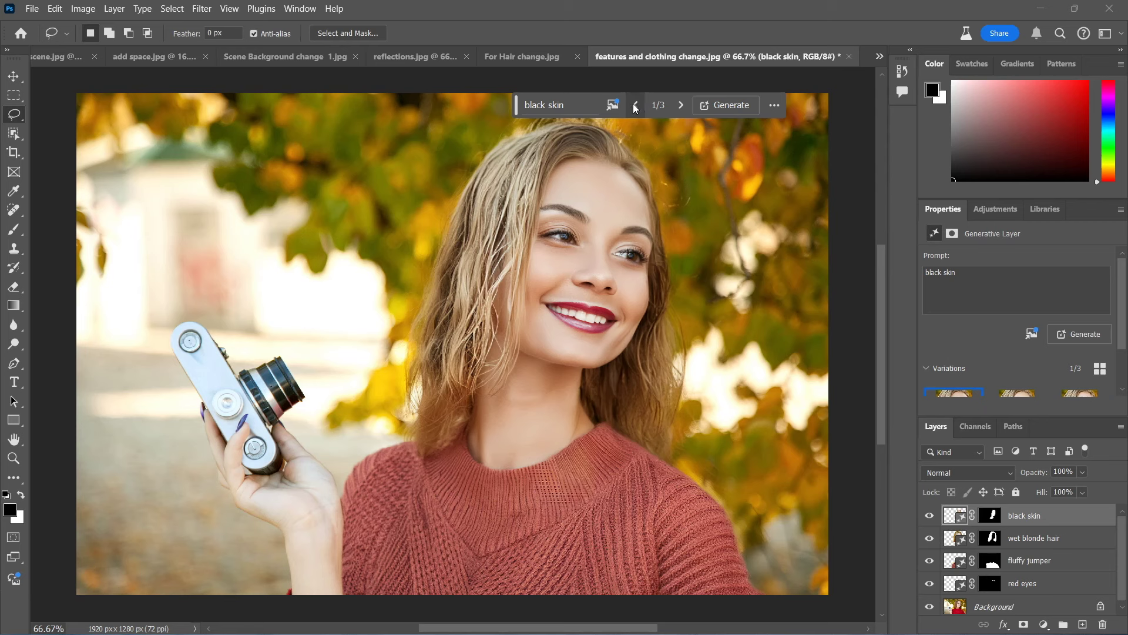
click(676, 105)
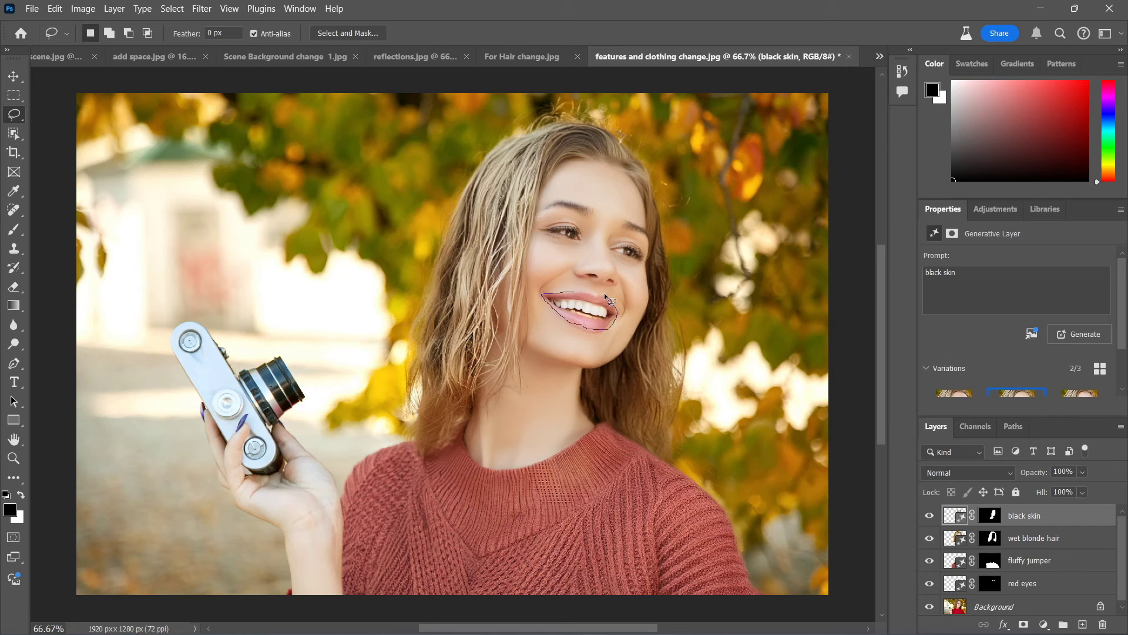
- Select the lips and generate a 'pink lipstick' fill on them
drag(574, 295, 573, 295)
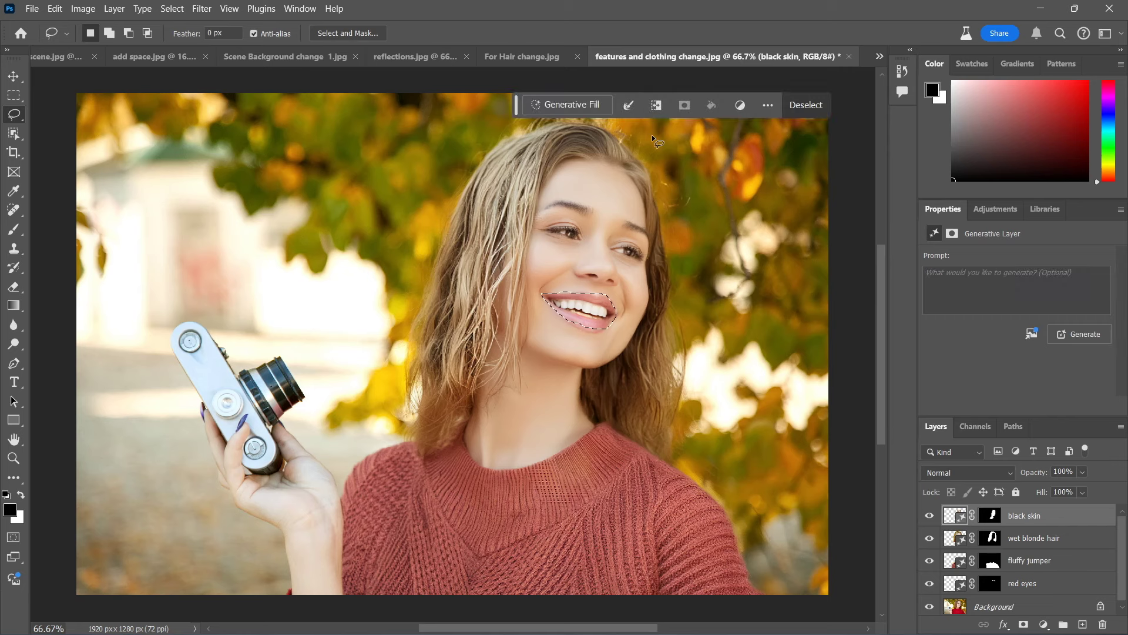
click(573, 104)
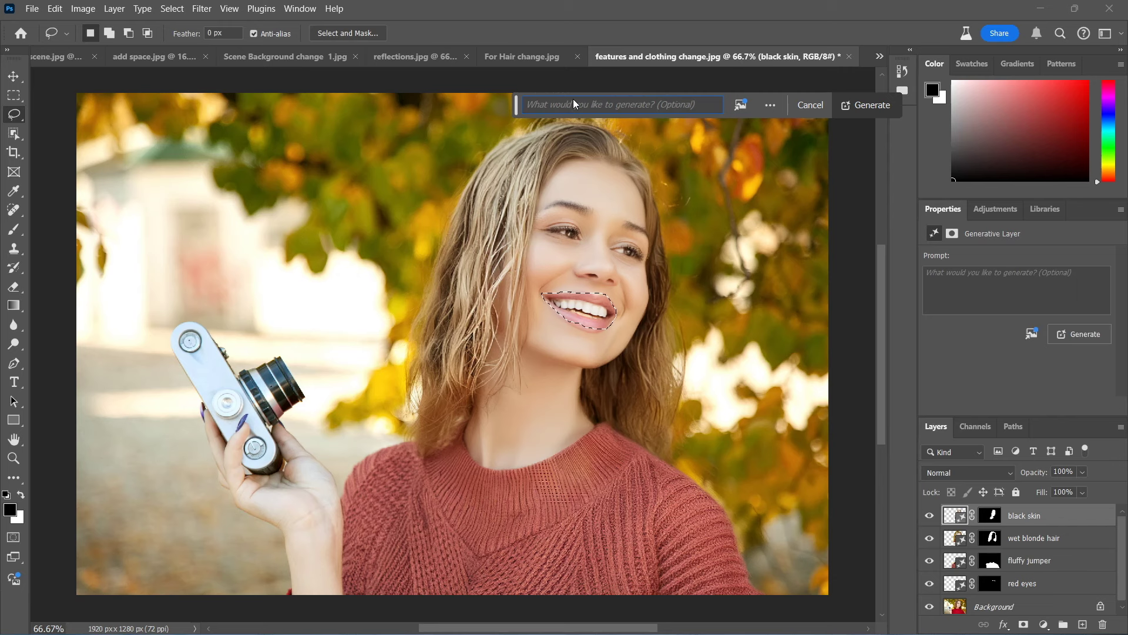
text(pink)
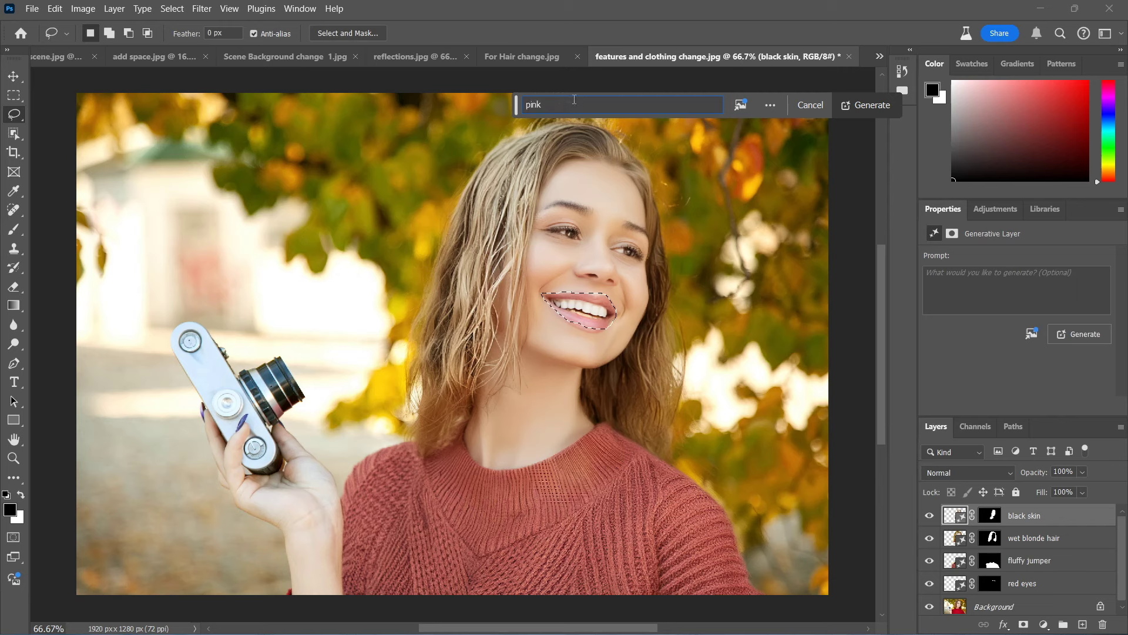
text( lipstick)
click(877, 107)
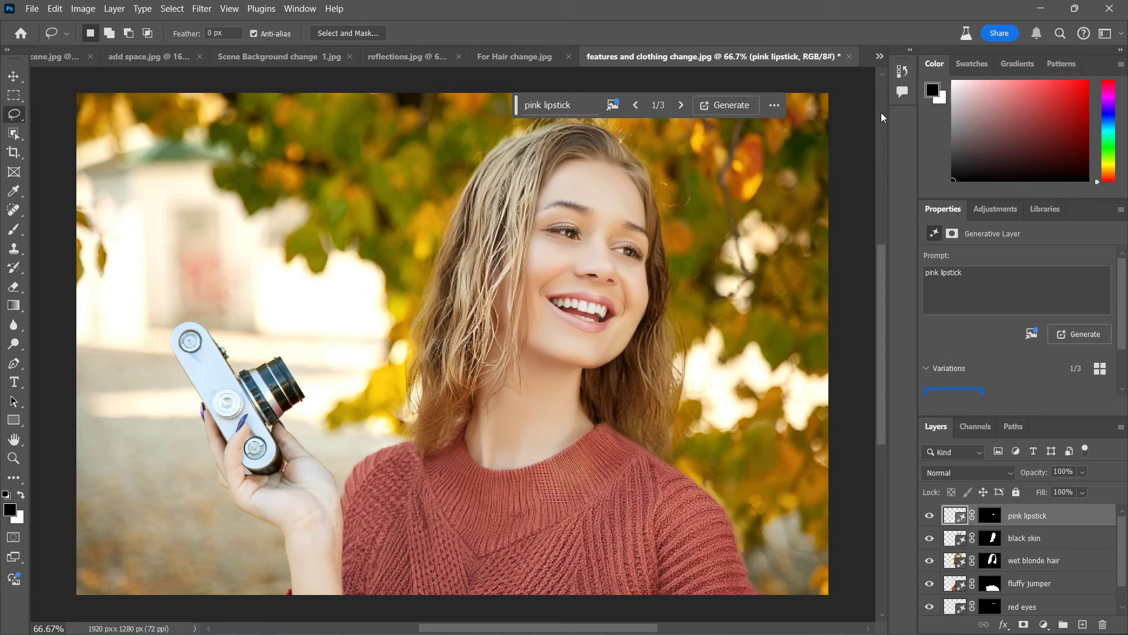
- Zoom in and compare the pink lipstick variations up close
click(680, 104)
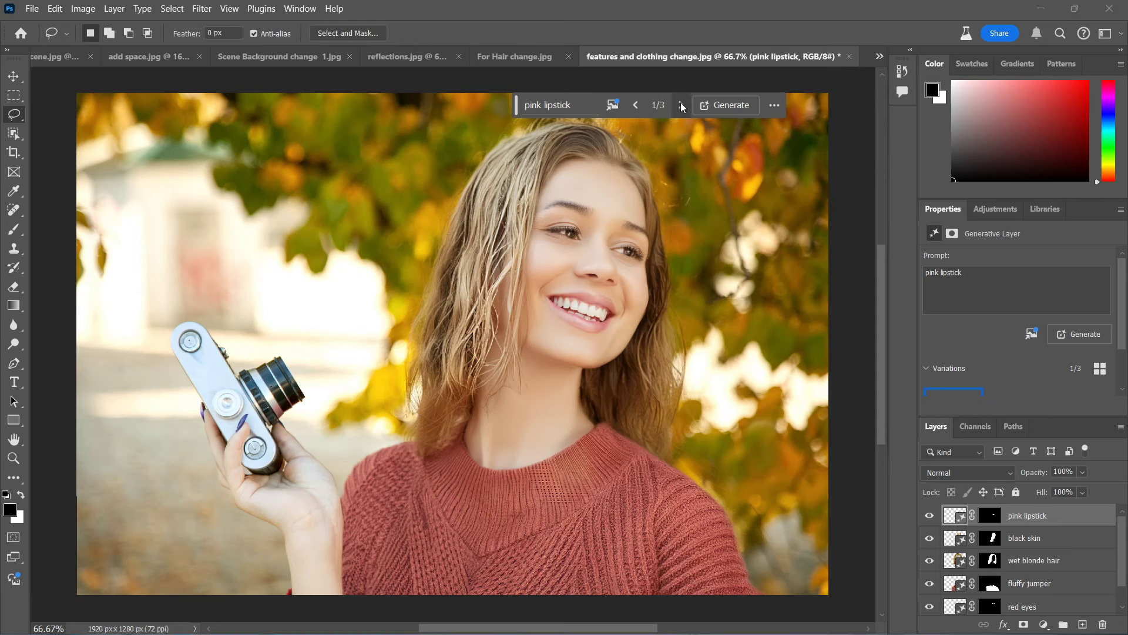
click(681, 105)
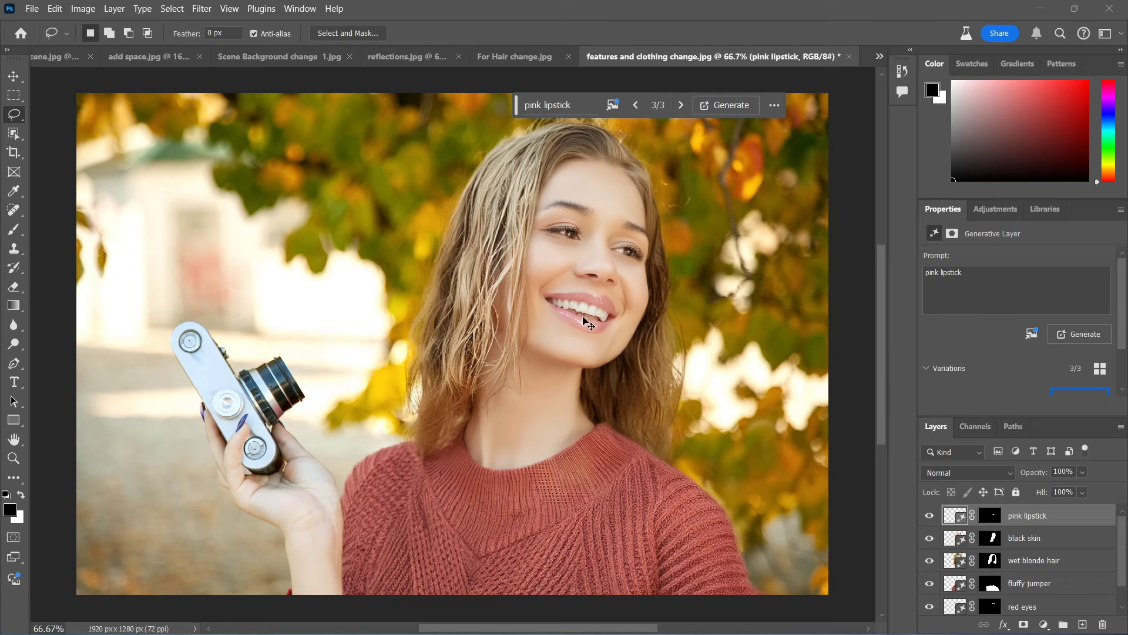
key(ctrl+plus)
key(ctrl+plus)
scroll(647, 305, left, 1)
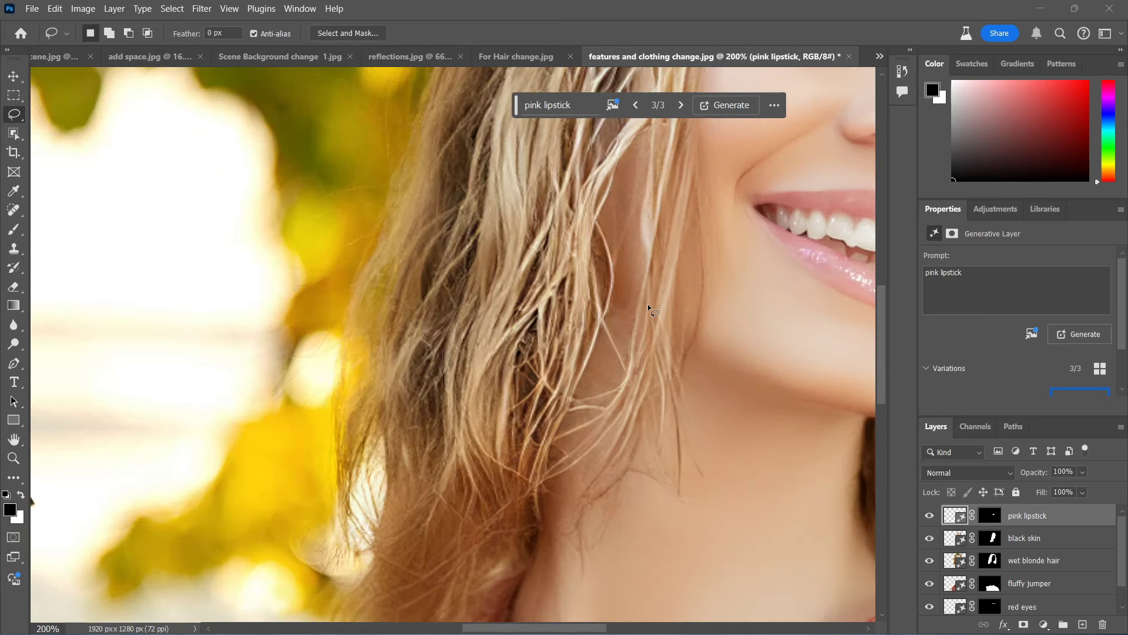
scroll(648, 304, right, 4)
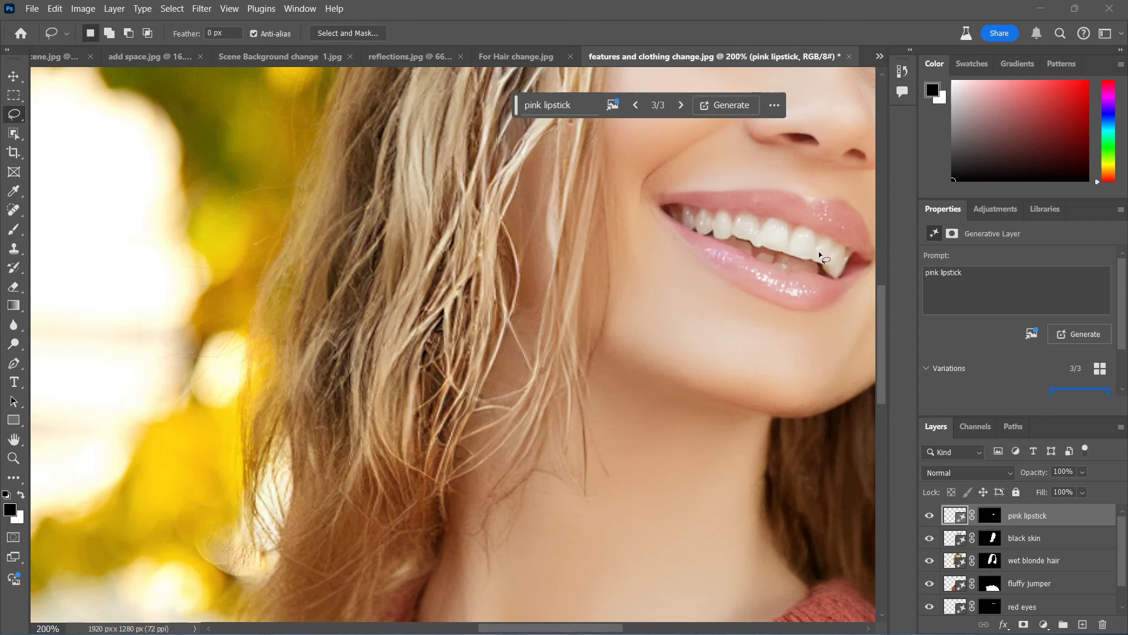
scroll(819, 251, left, 1)
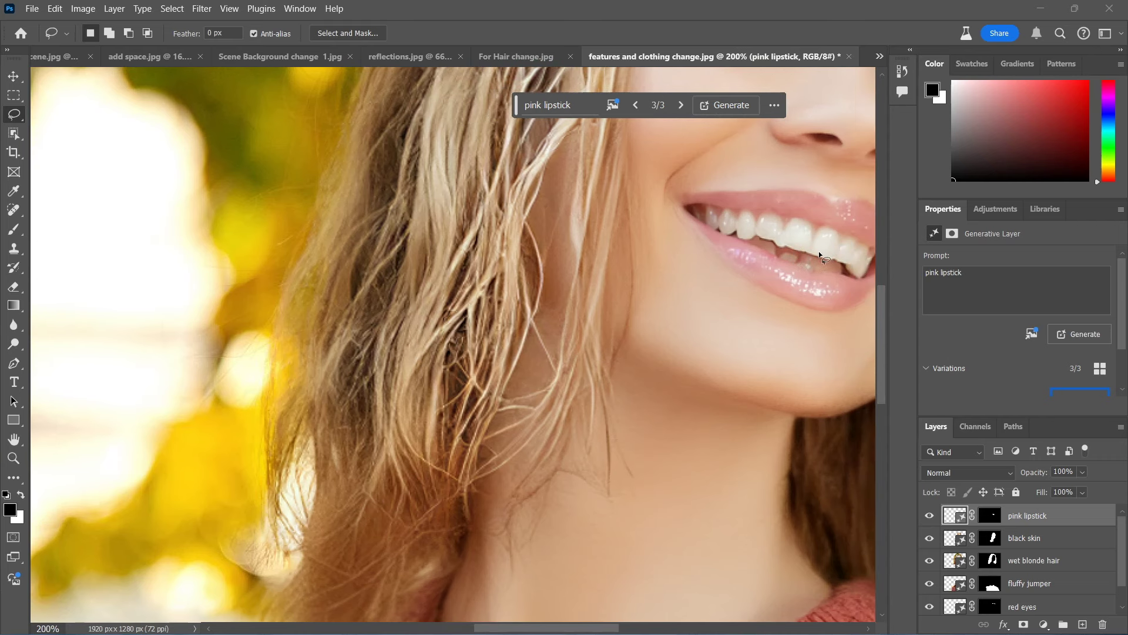
scroll(819, 251, right, 1)
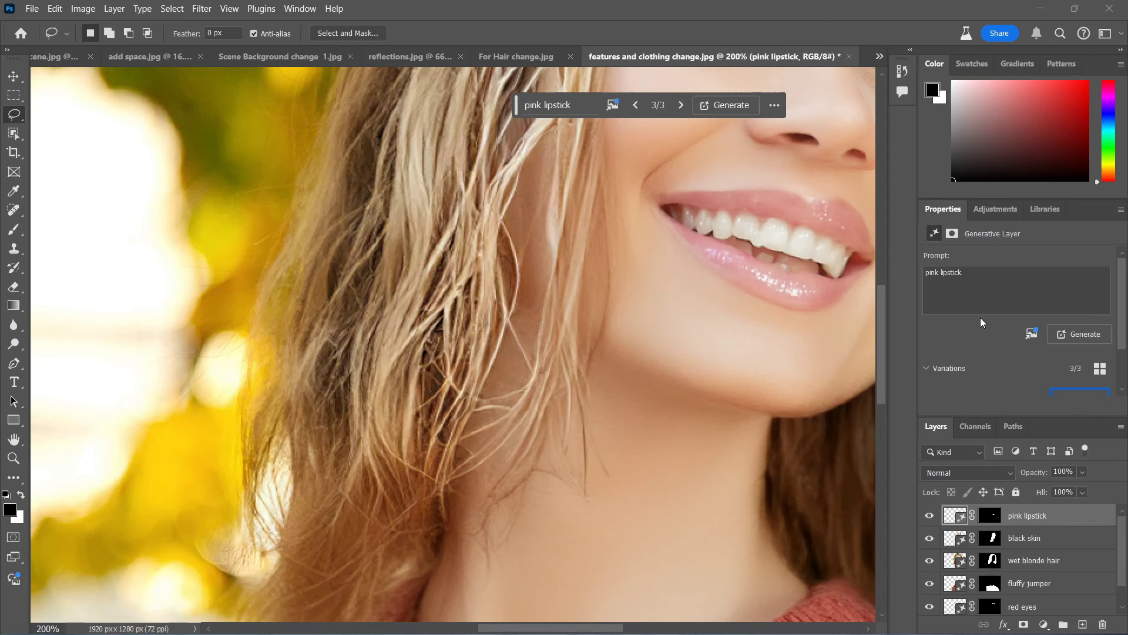
- Return to the glossy pink lipstick variation 3/3 and zoom out to the whole portrait
click(637, 105)
click(637, 105)
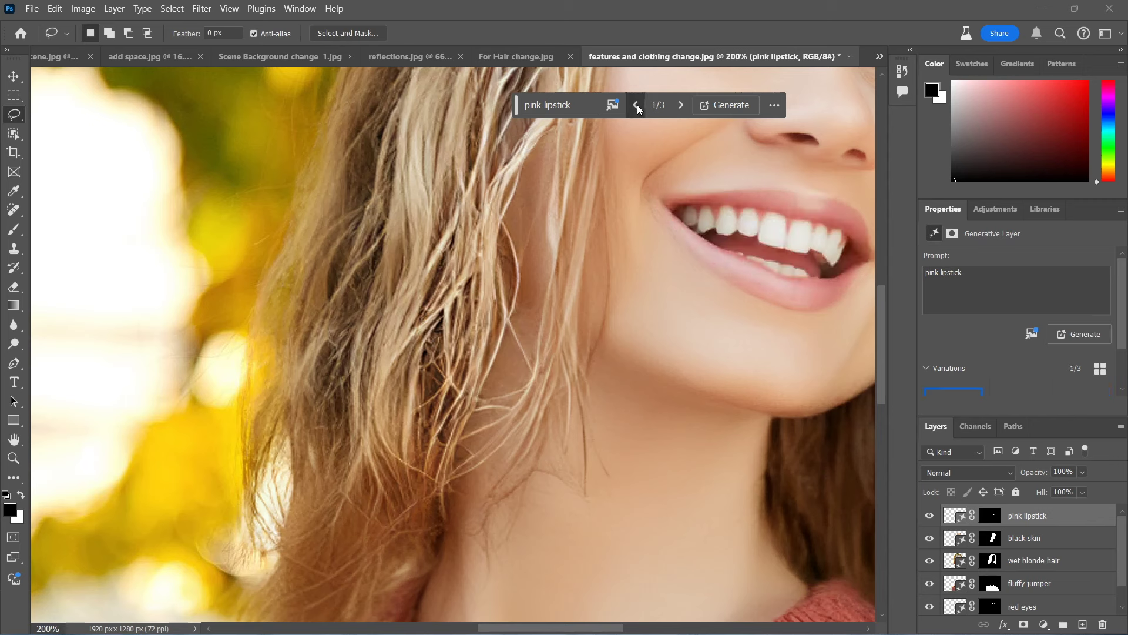
click(637, 105)
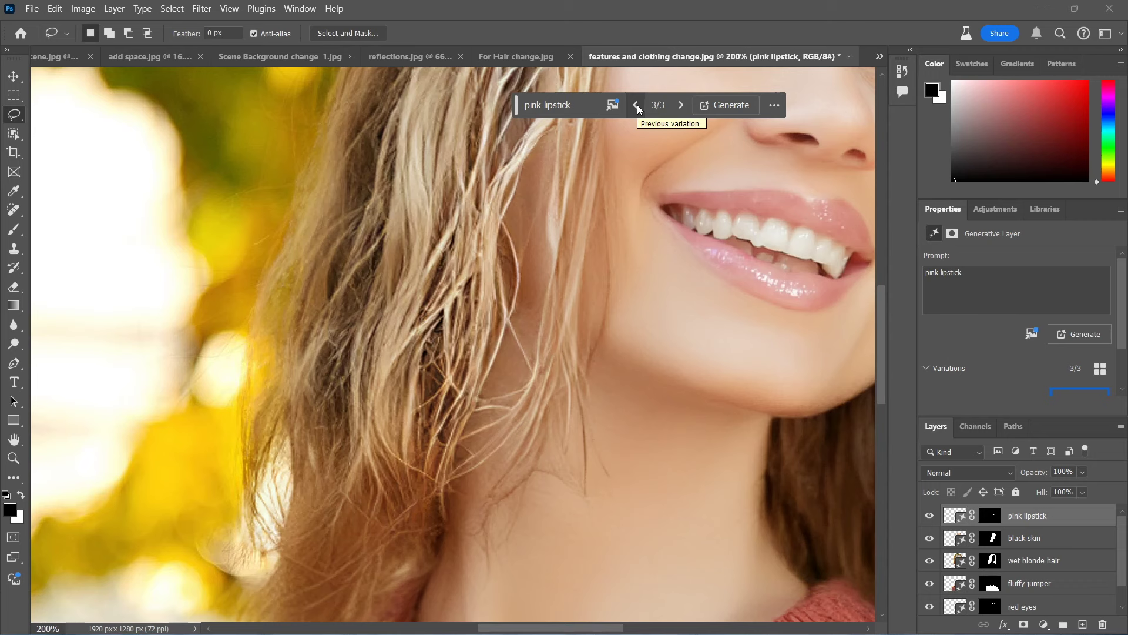
scroll(633, 183, right, 2)
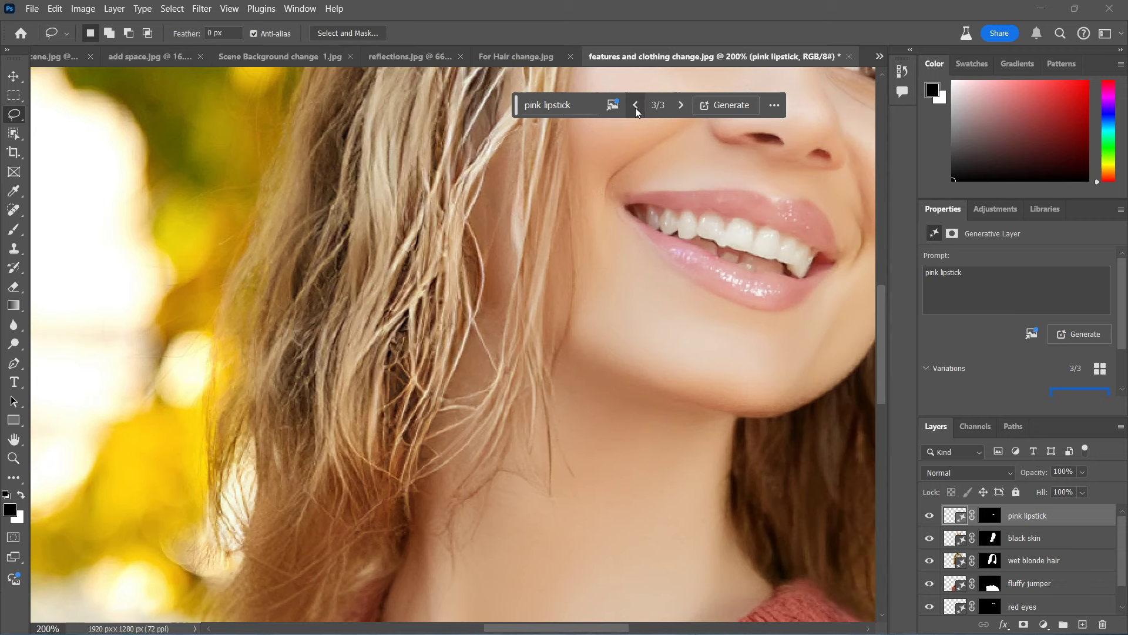
key(ctrl+minus)
key(ctrl+minus)
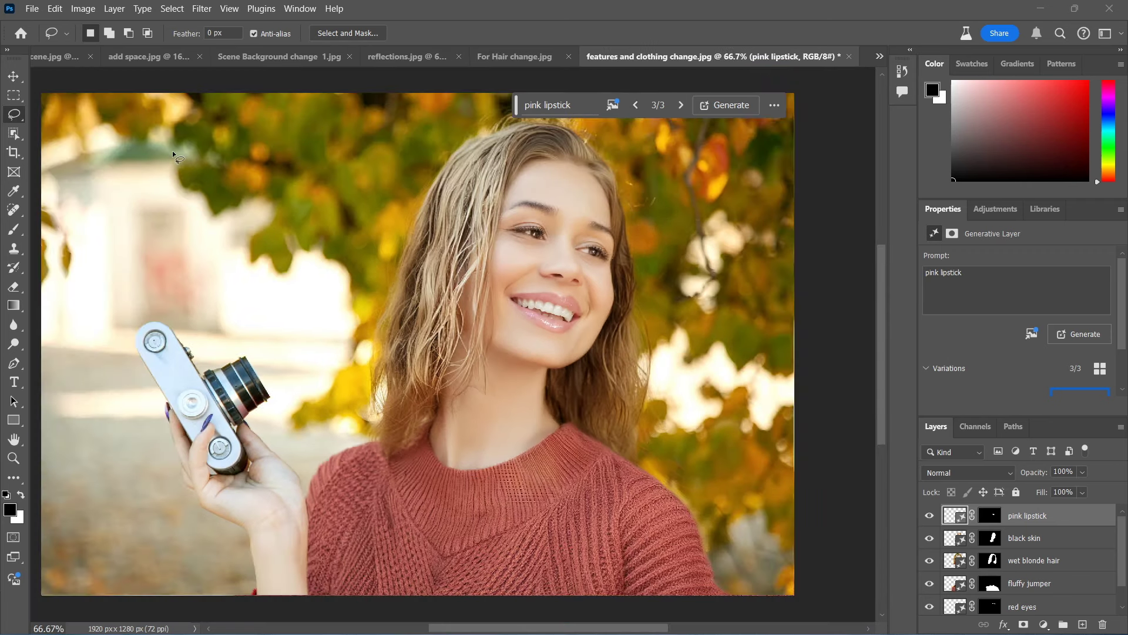
- Marquee-select the area around the eyes and generate 'glasses' there
click(22, 102)
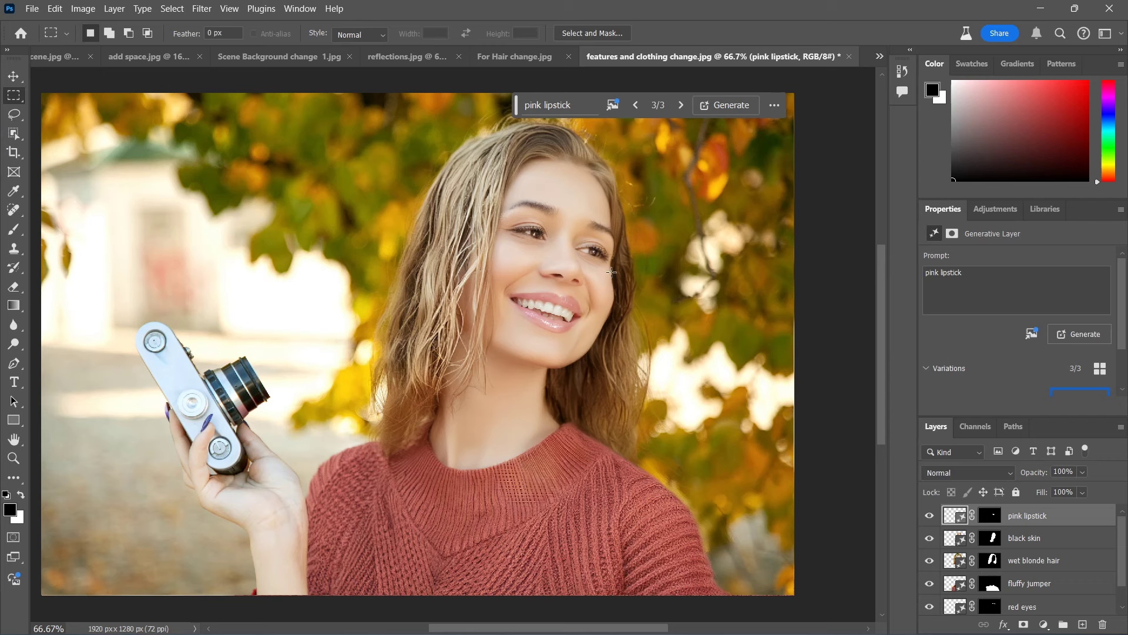
drag(619, 278, 484, 203)
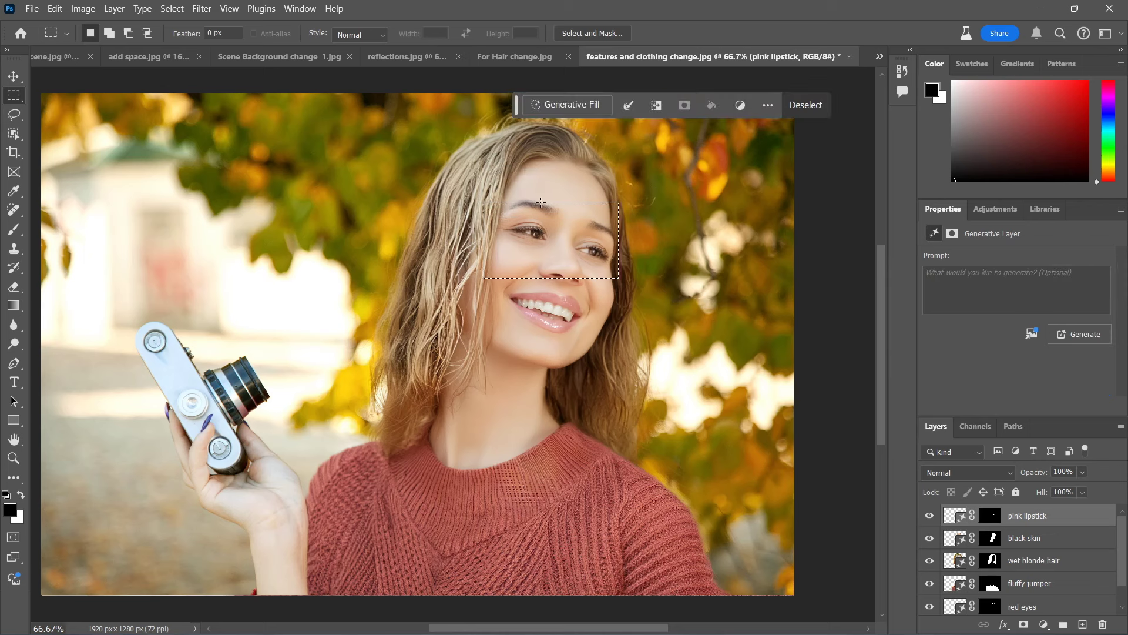
click(580, 112)
text(g)
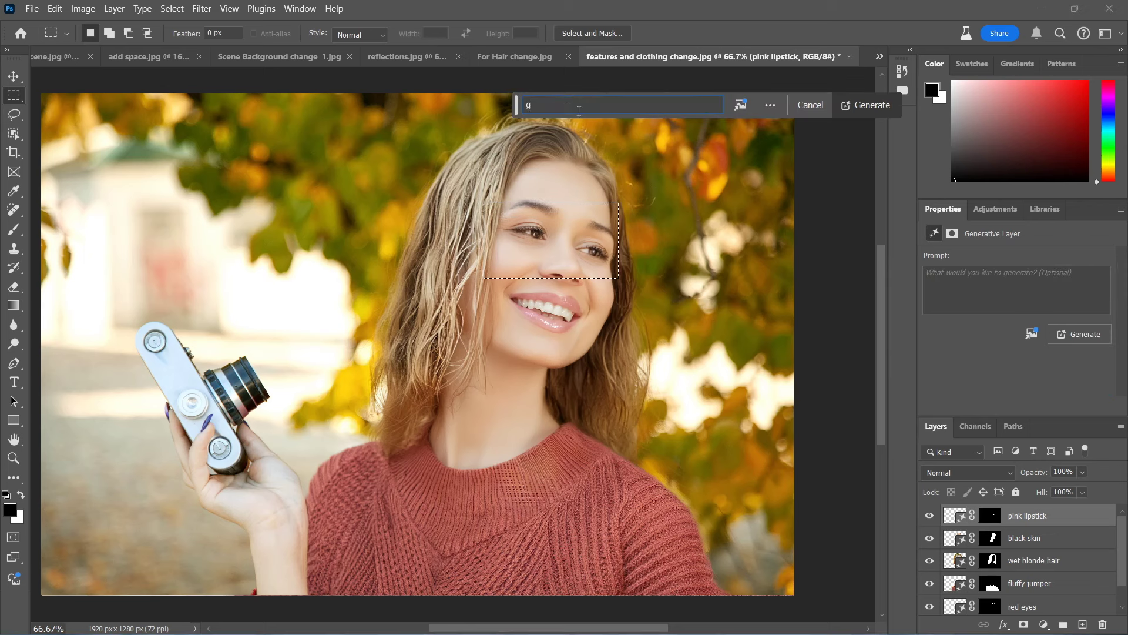
text(lasses)
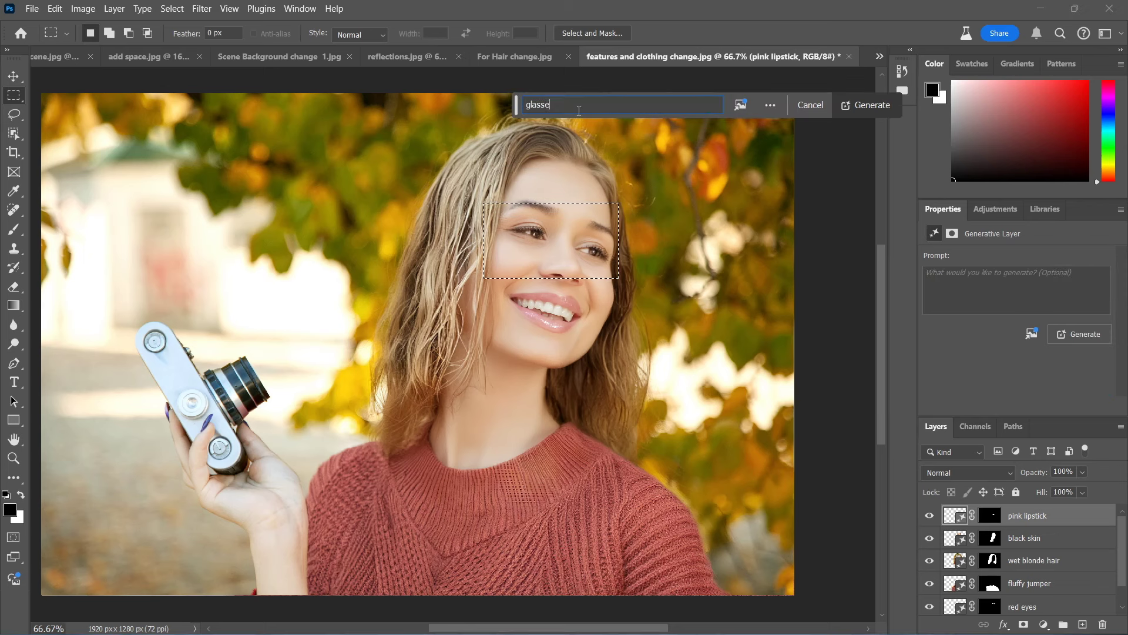
click(847, 103)
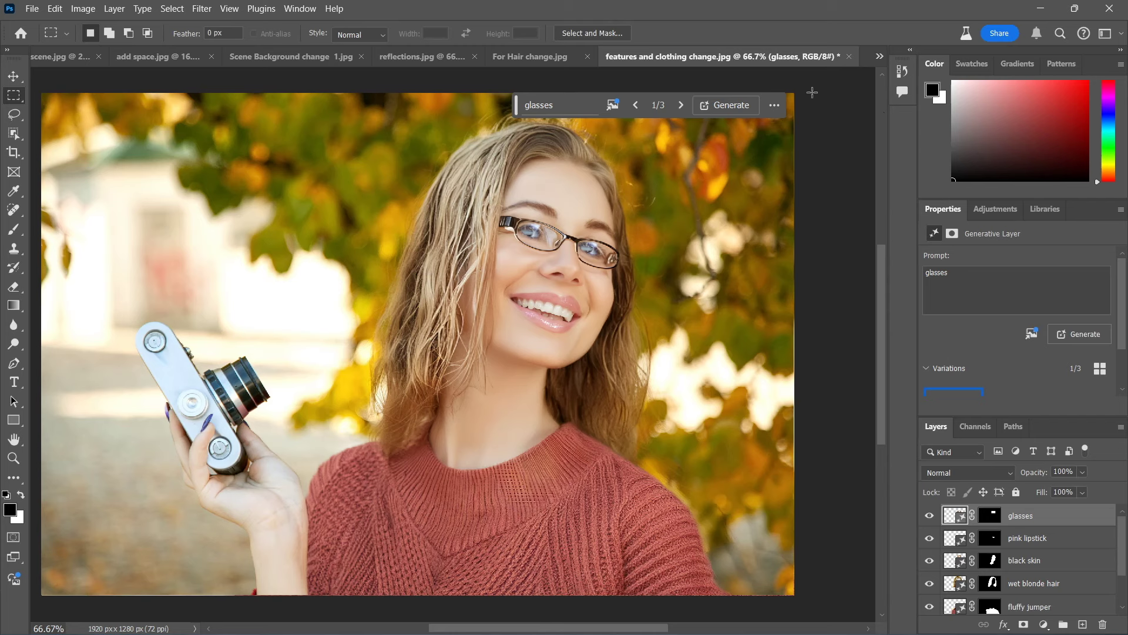
- Settle on glasses variation 3/3 and target the glasses layer's mask
click(680, 108)
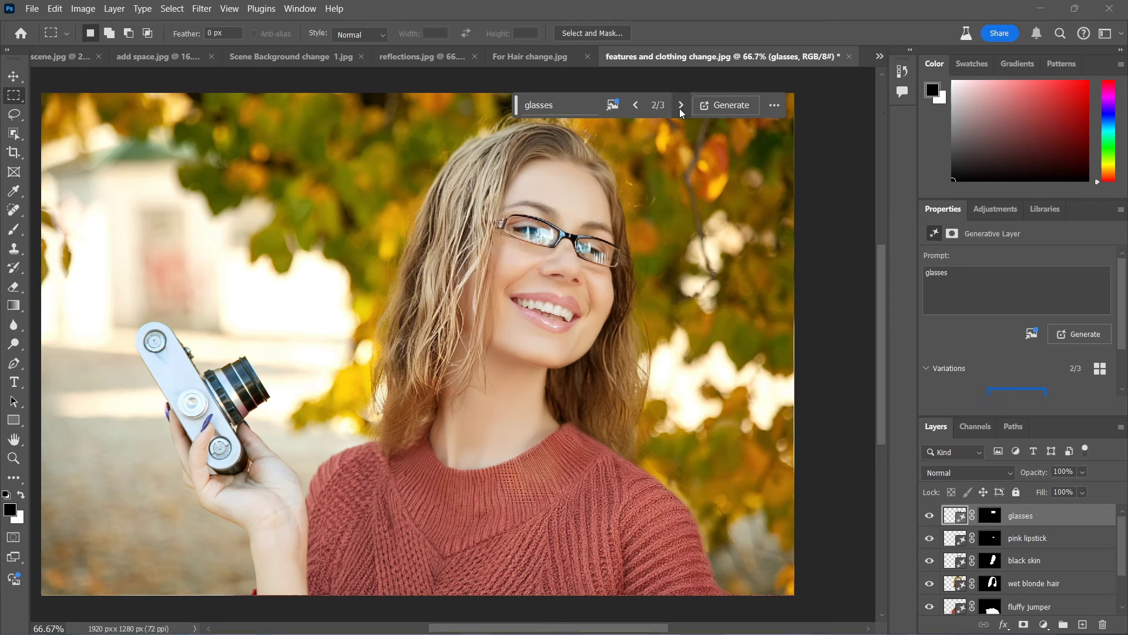
click(680, 108)
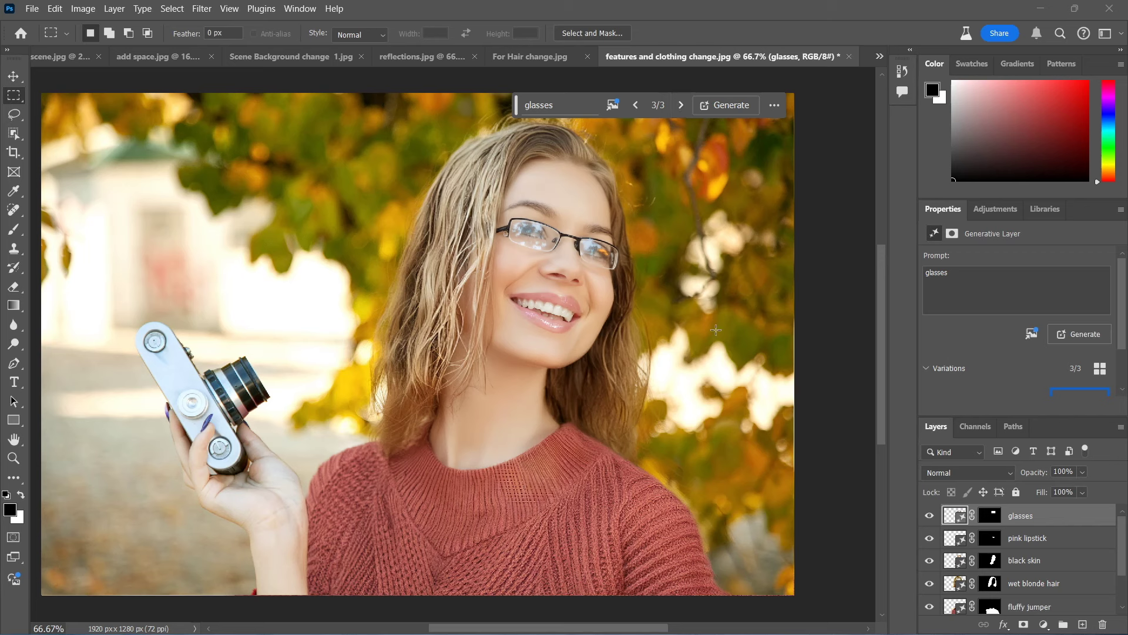
click(992, 515)
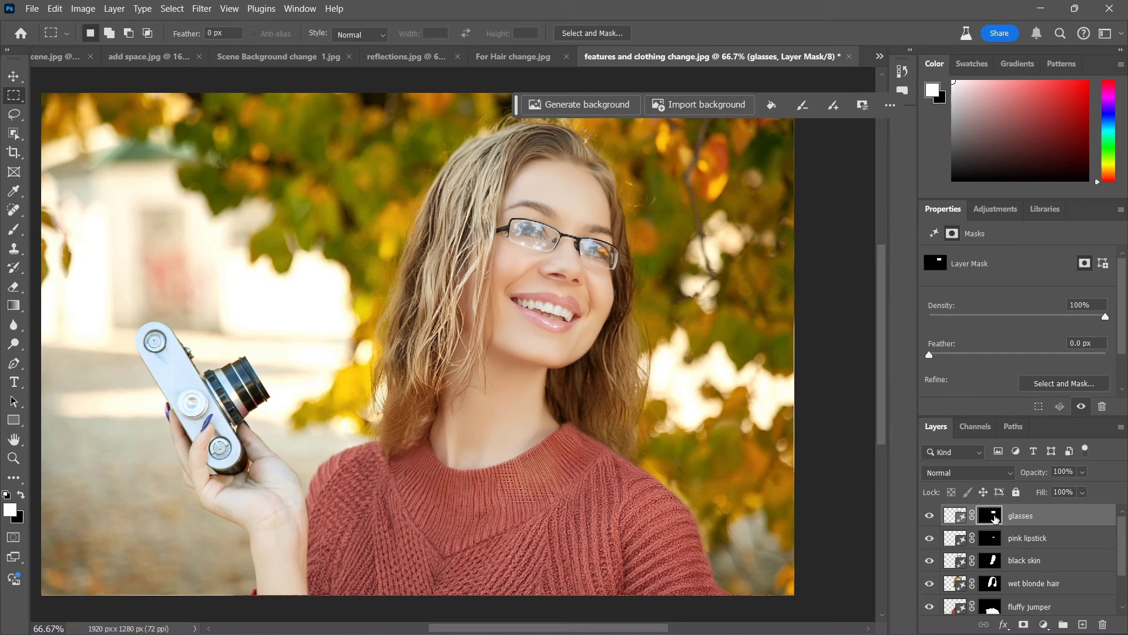
click(21, 497)
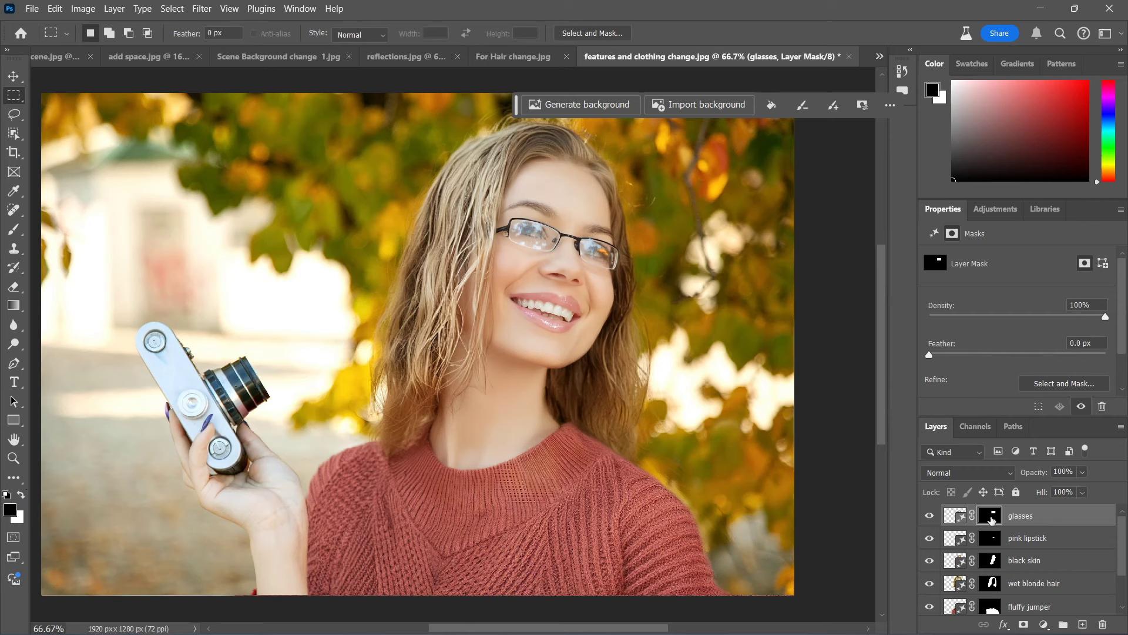
click(13, 229)
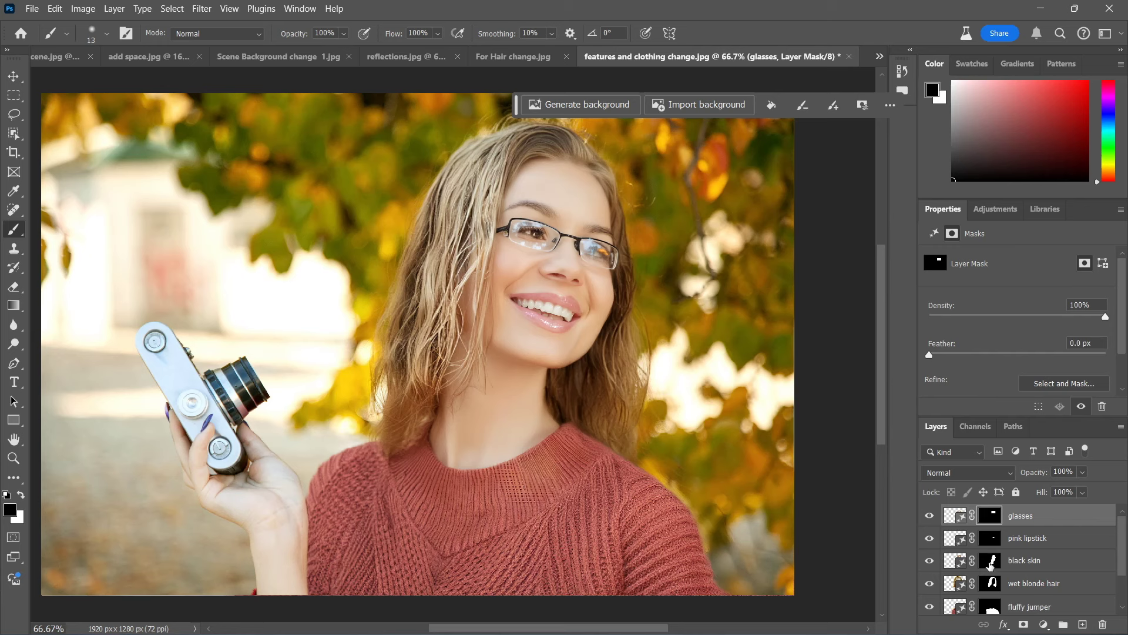
click(990, 564)
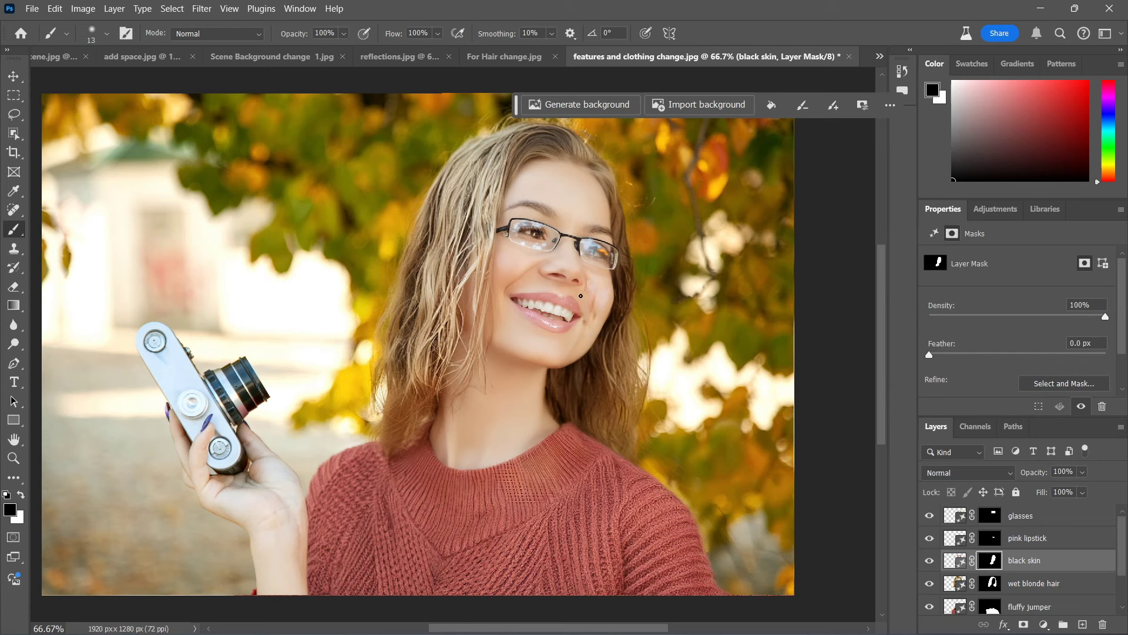
drag(554, 326, 550, 282)
mouse_move(531, 320)
mouse_down()
mouse_move(529, 336)
mouse_move(503, 282)
mouse_move(507, 331)
mouse_move(523, 340)
mouse_move(492, 347)
mouse_move(526, 358)
mouse_move(494, 312)
mouse_up()
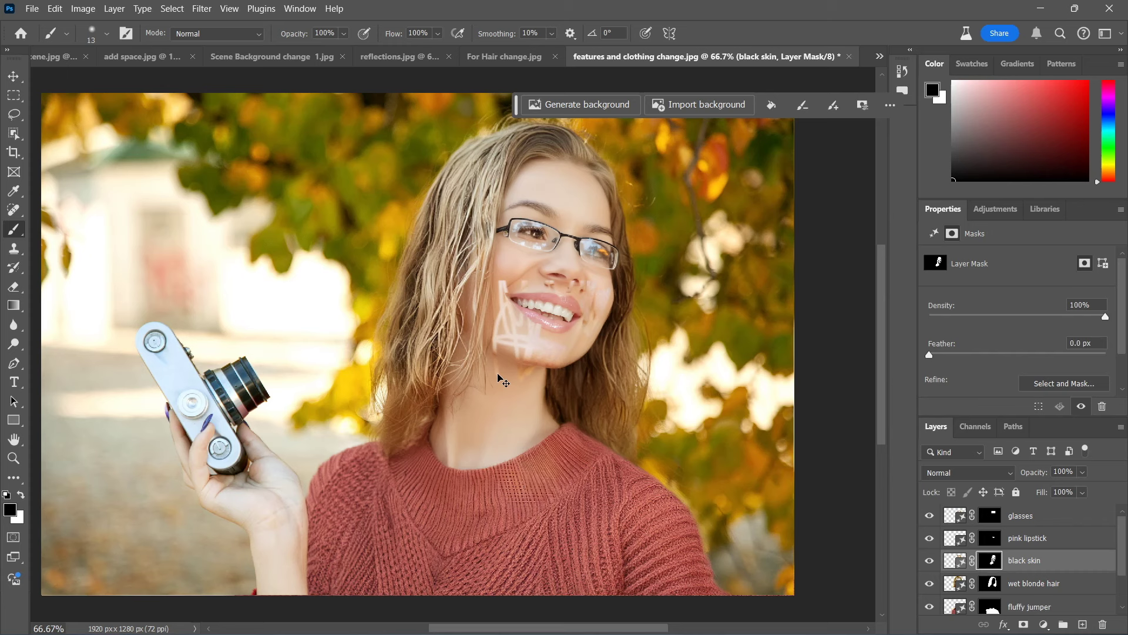
key(ctrl+z)
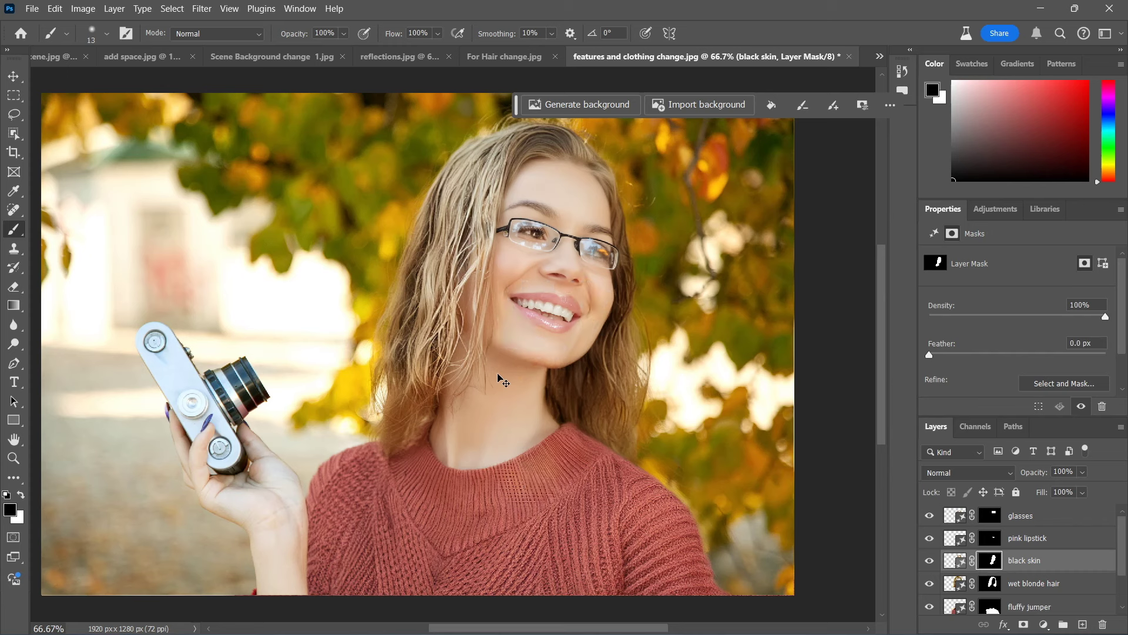
key(ctrl+2)
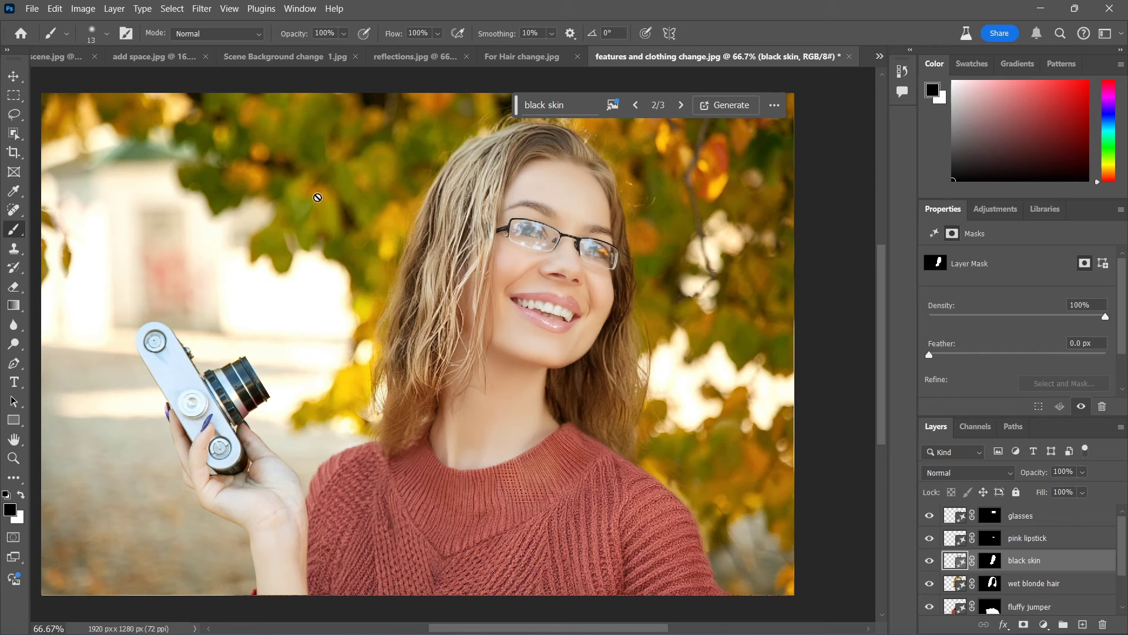
- Marquee-select the fingernails on the camera and generate 'red nail varnish' on them
click(14, 95)
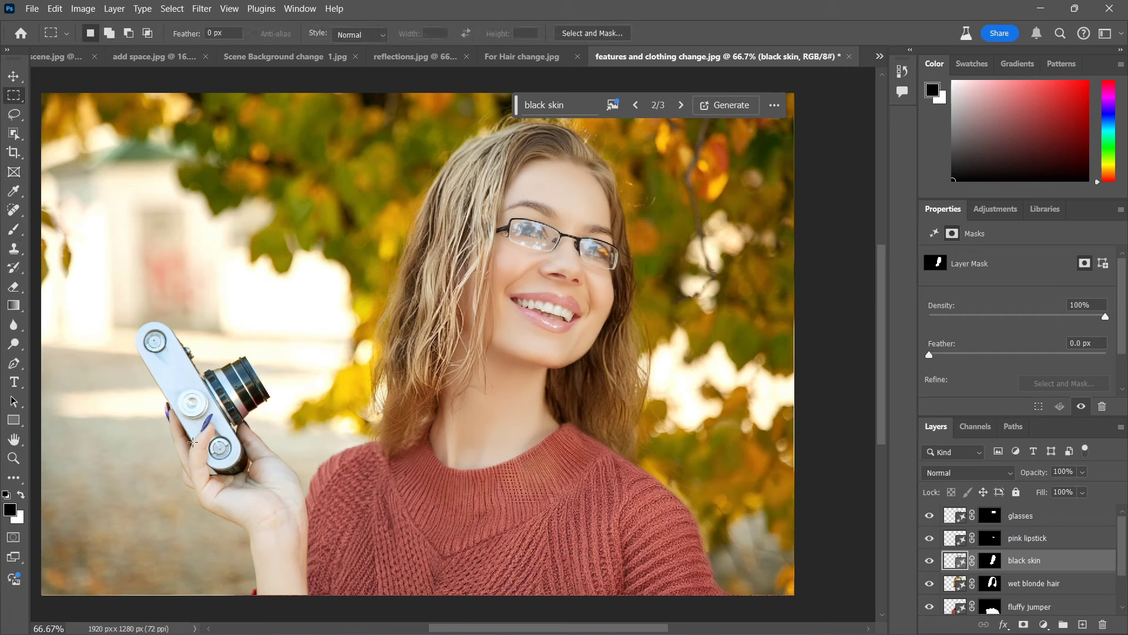
drag(214, 445, 158, 396)
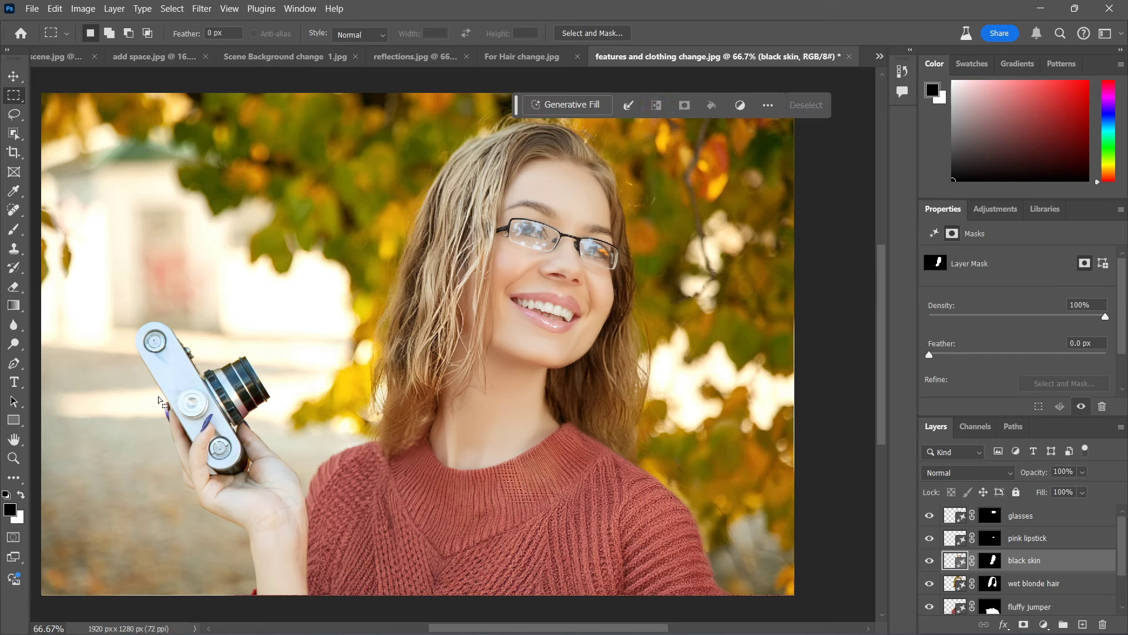
click(574, 105)
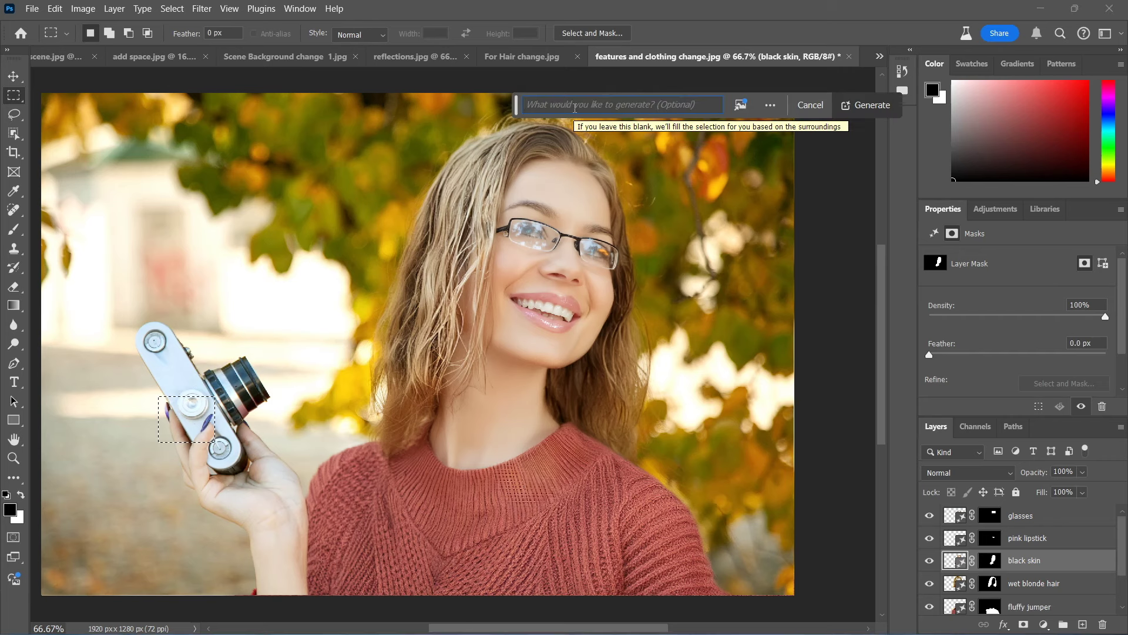
text(red na)
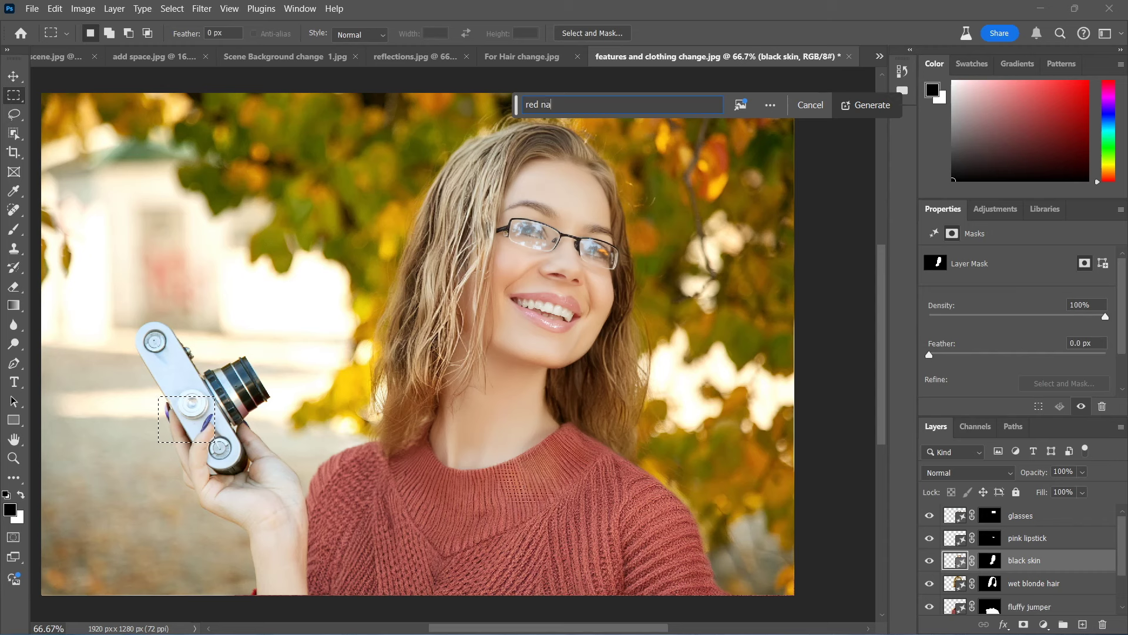
text(il varnish)
click(880, 107)
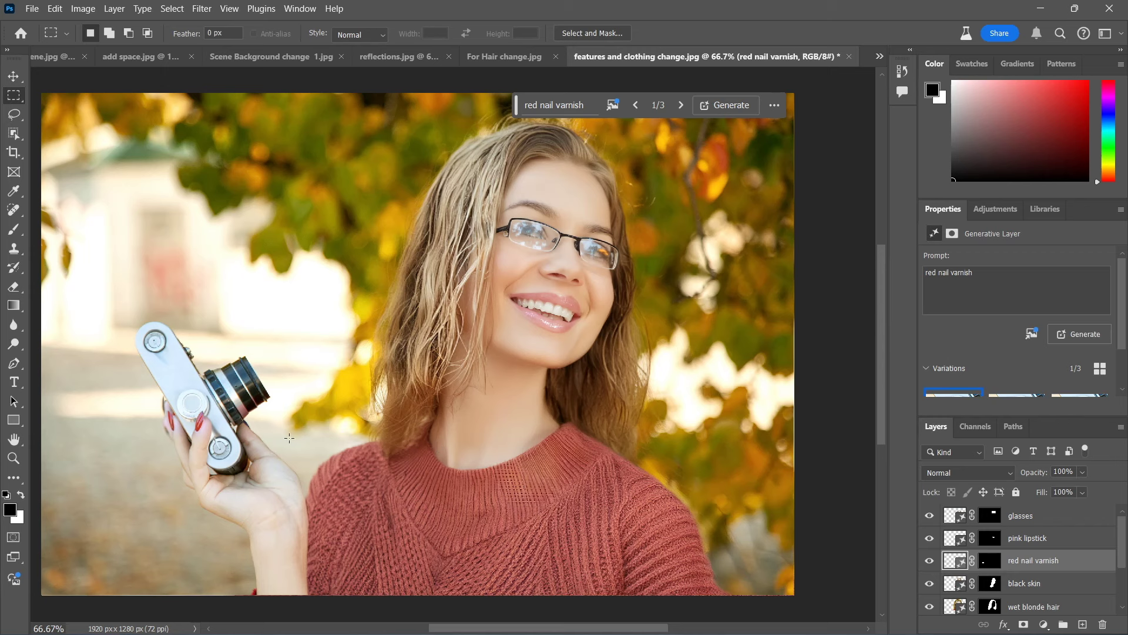
- On the Background layer, select the subject, then invert the selection to cover the backdrop
click(168, 9)
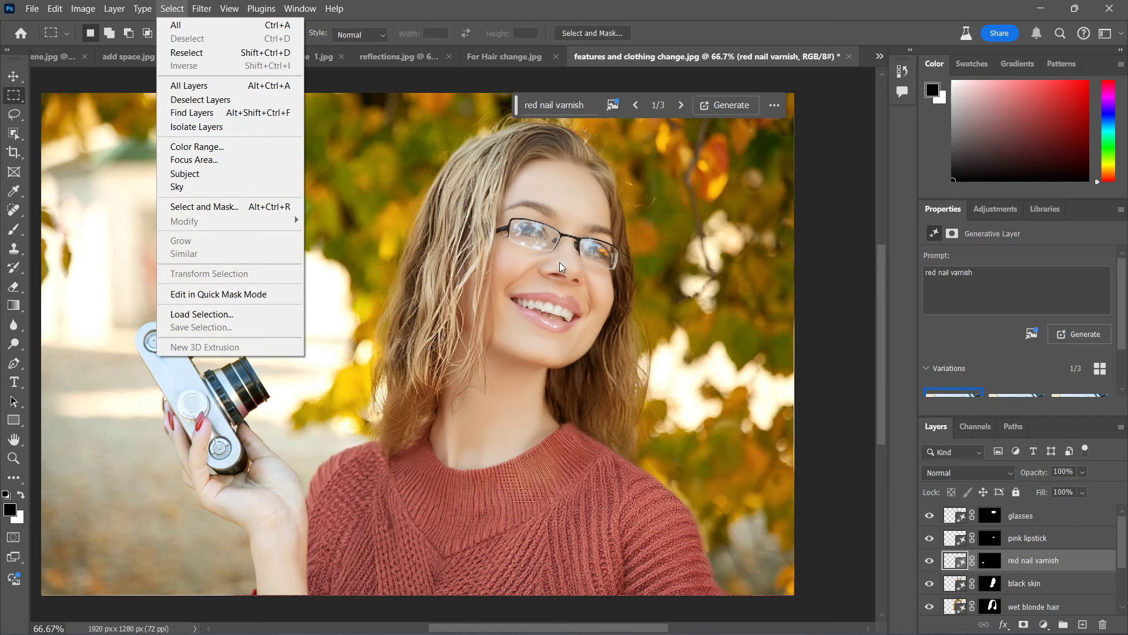
click(1123, 548)
drag(1122, 549, 1119, 597)
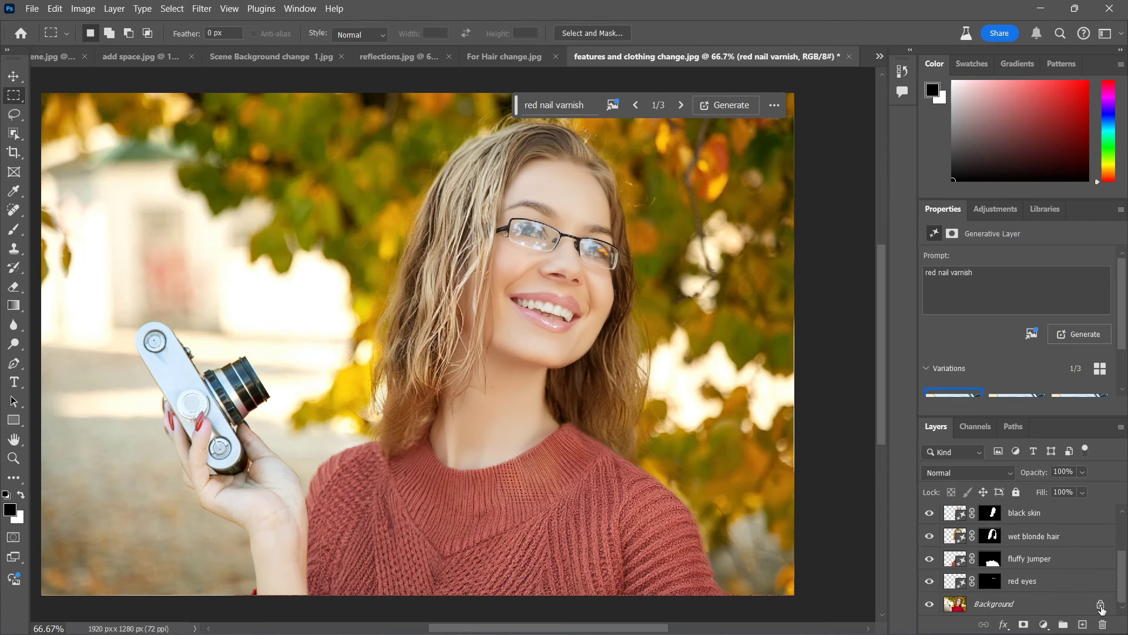
click(955, 604)
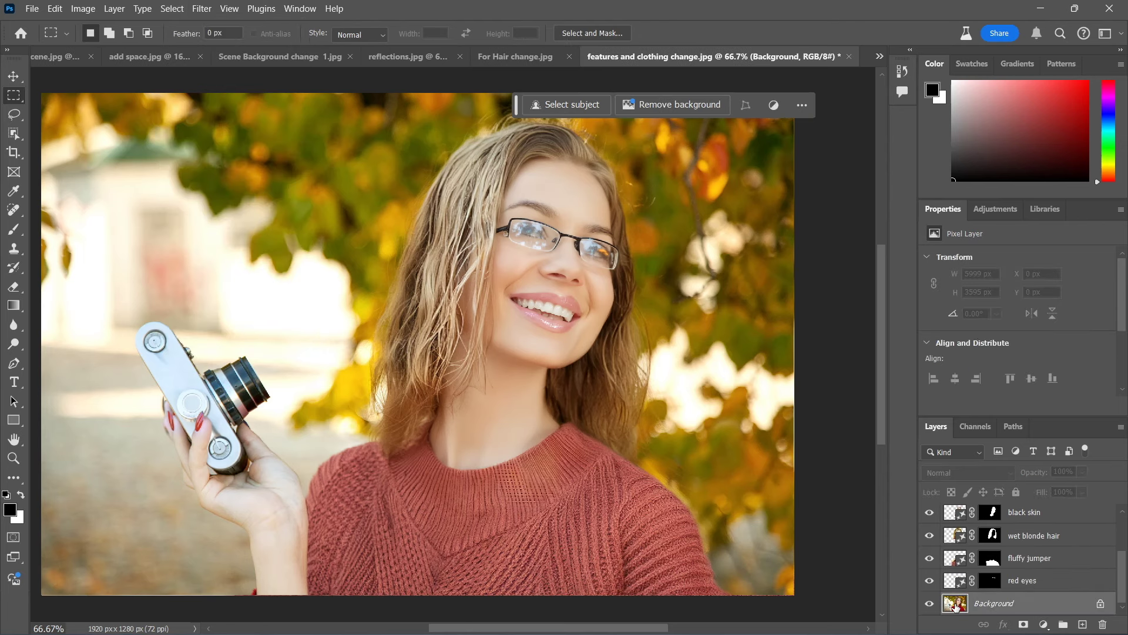
click(577, 106)
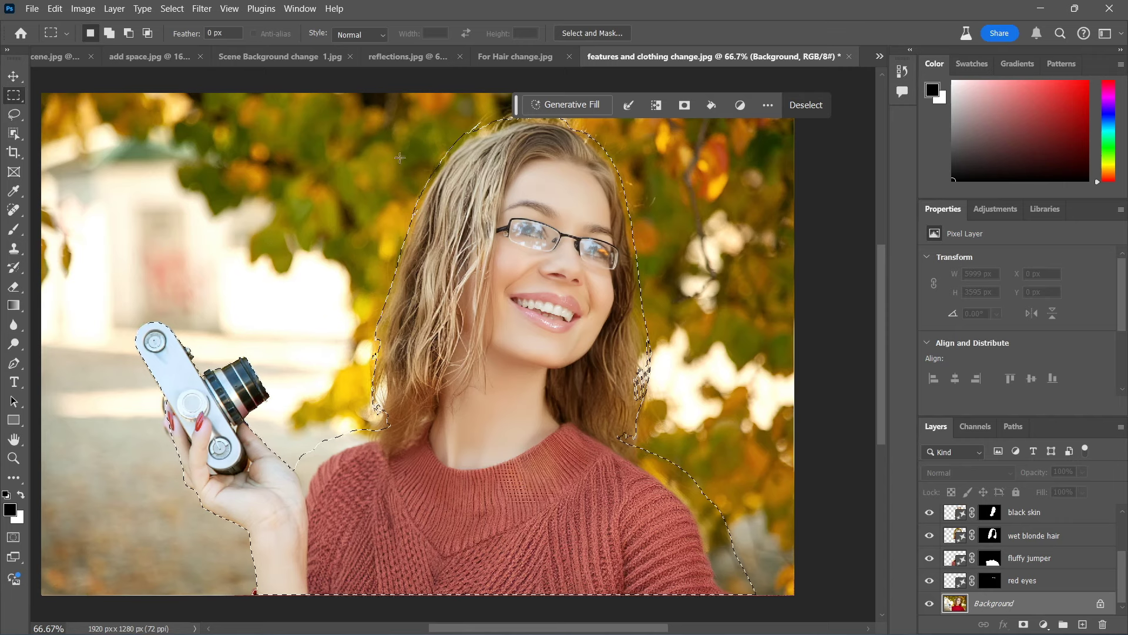
click(172, 8)
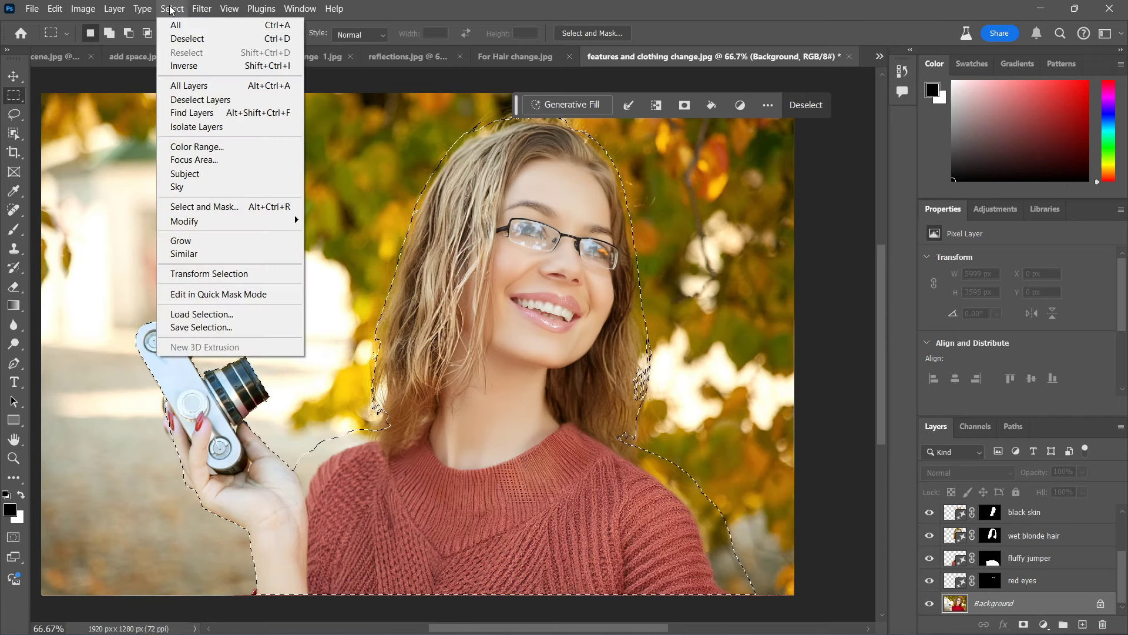
click(189, 64)
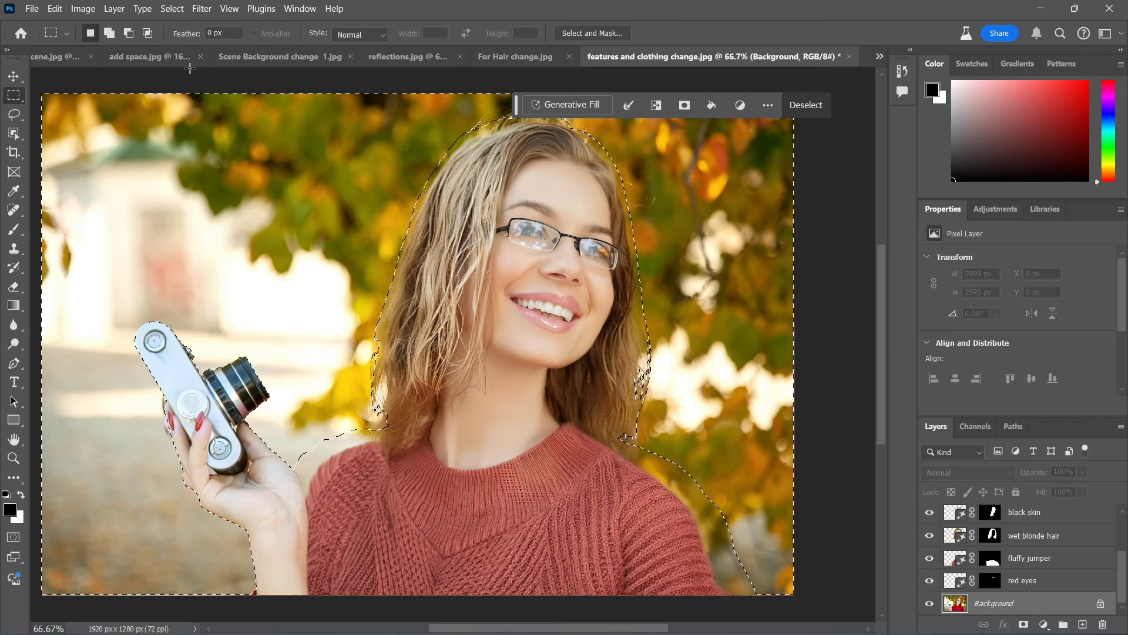
- Generate a 'city' fill for the background selection
click(567, 105)
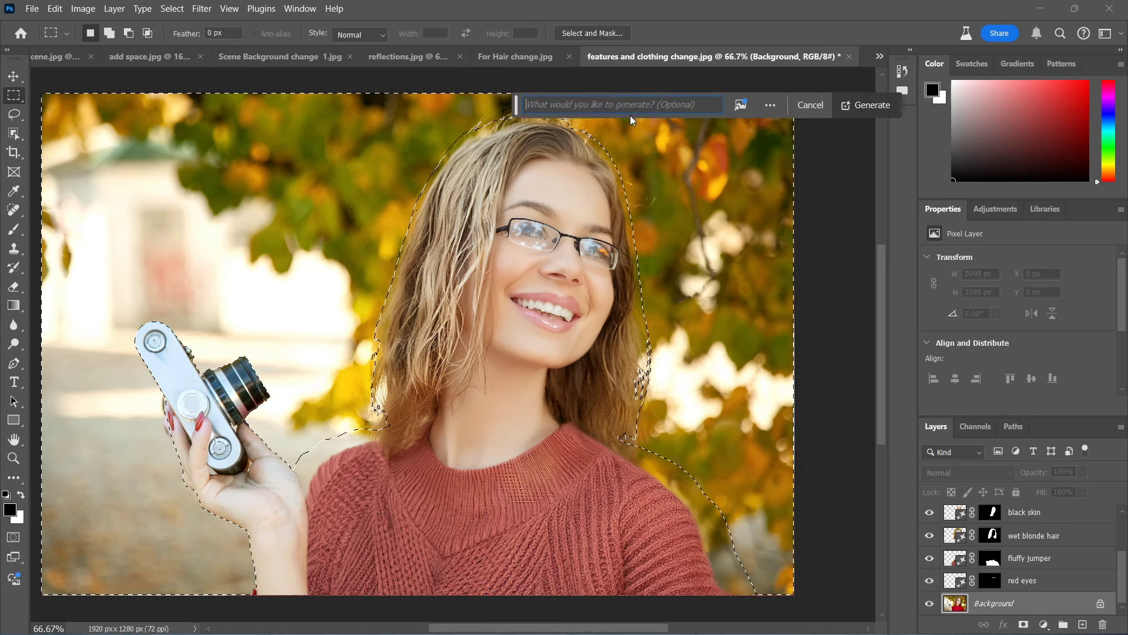
text(c)
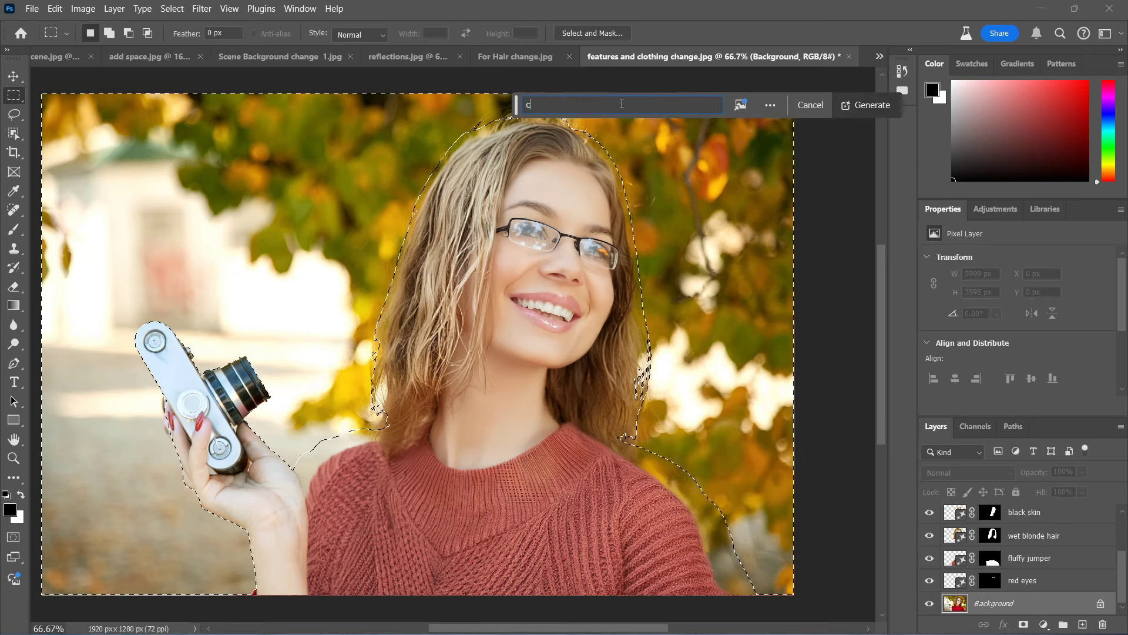
text(ity)
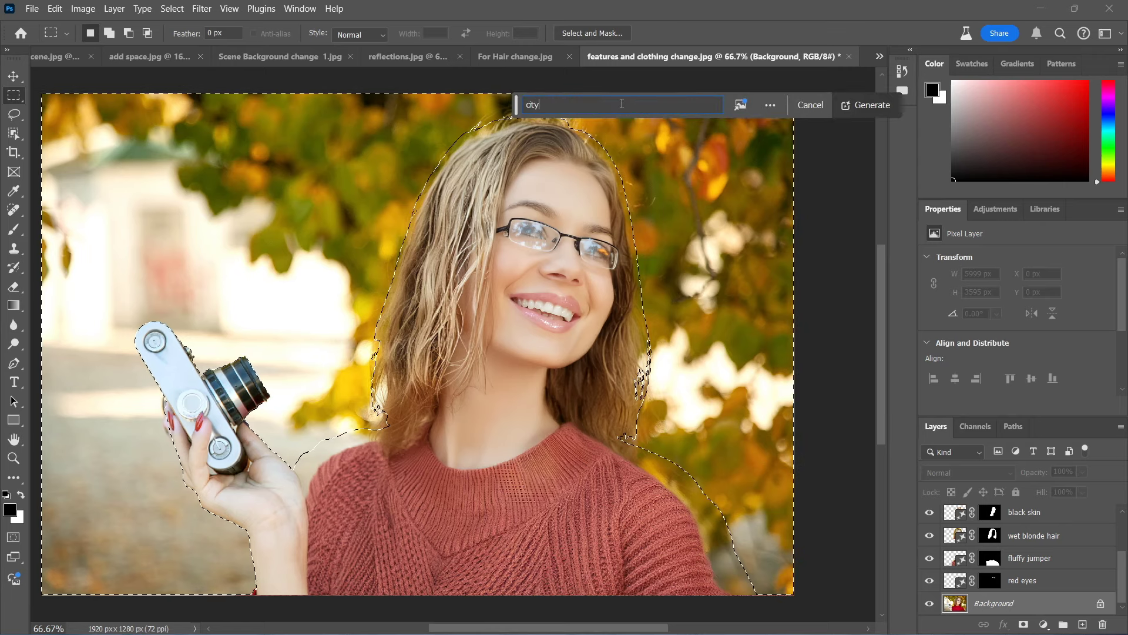
click(869, 106)
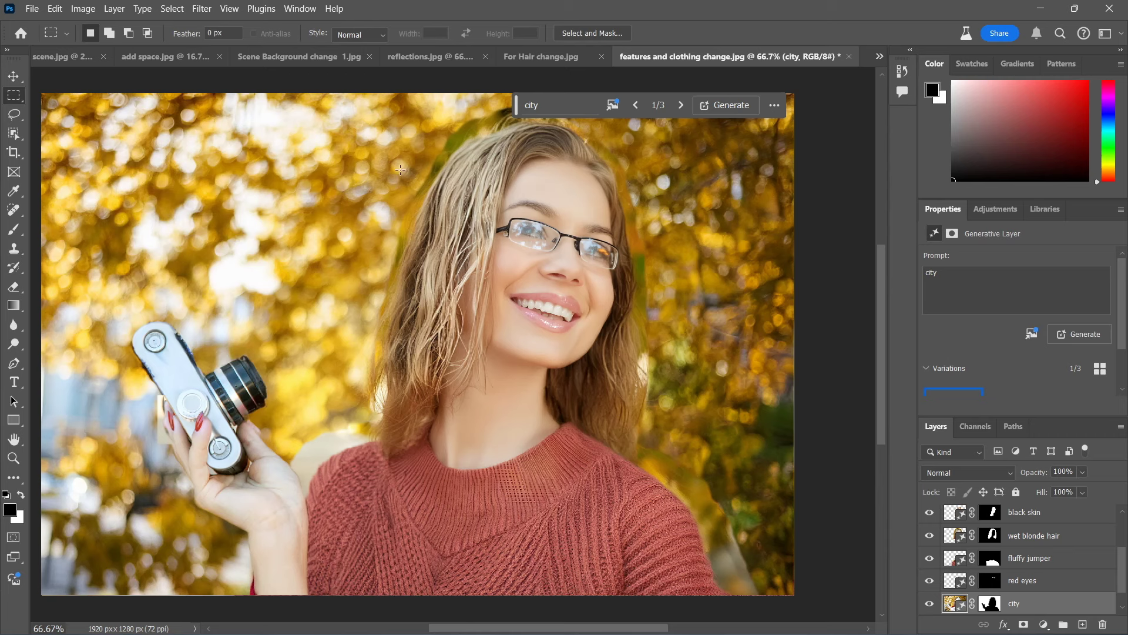
- Cycle through the three city variations, then discard the city fill
click(680, 105)
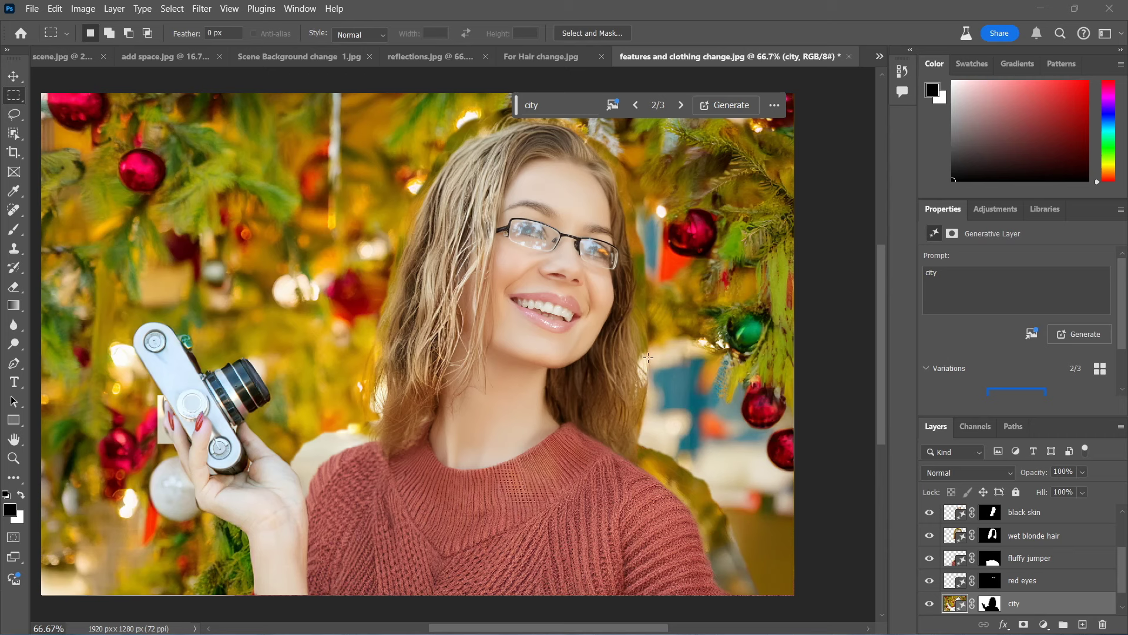
click(681, 106)
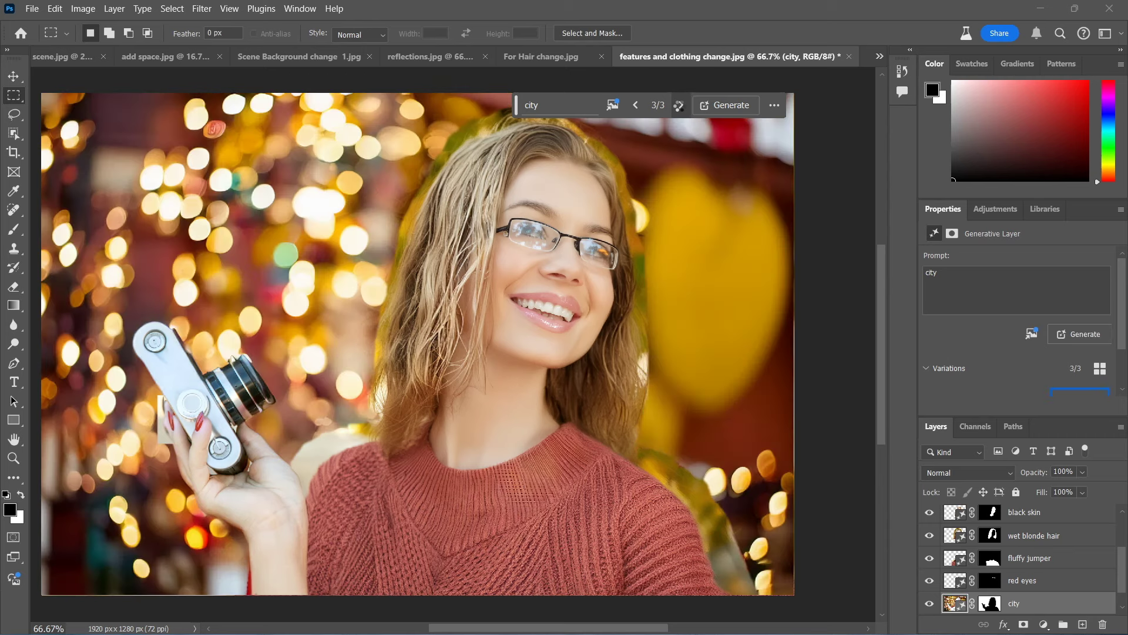
click(681, 105)
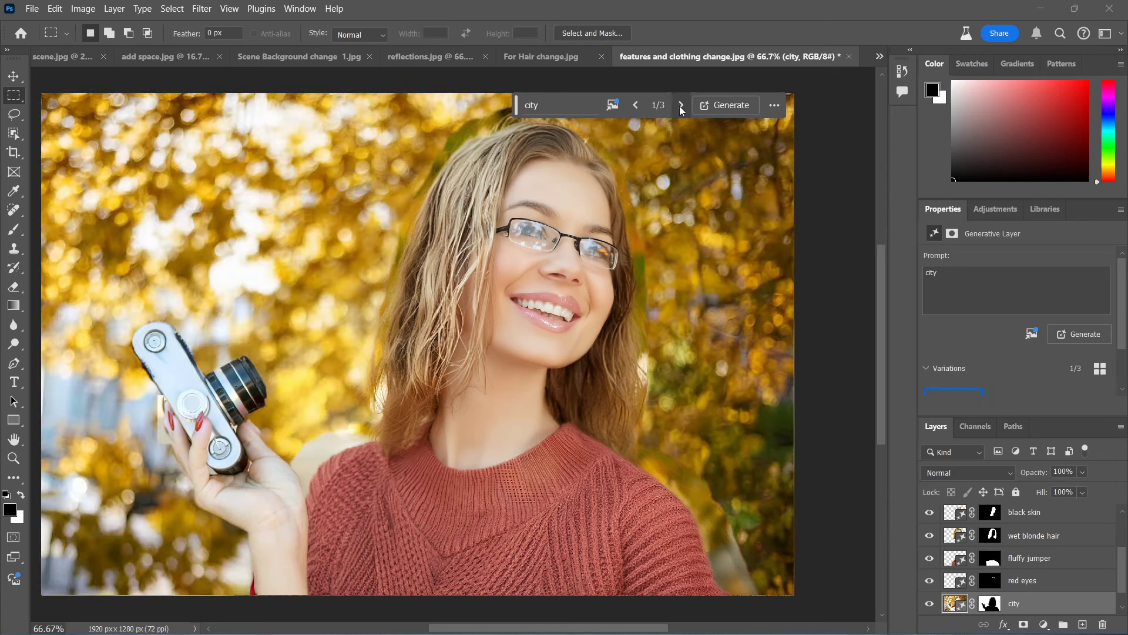
click(681, 106)
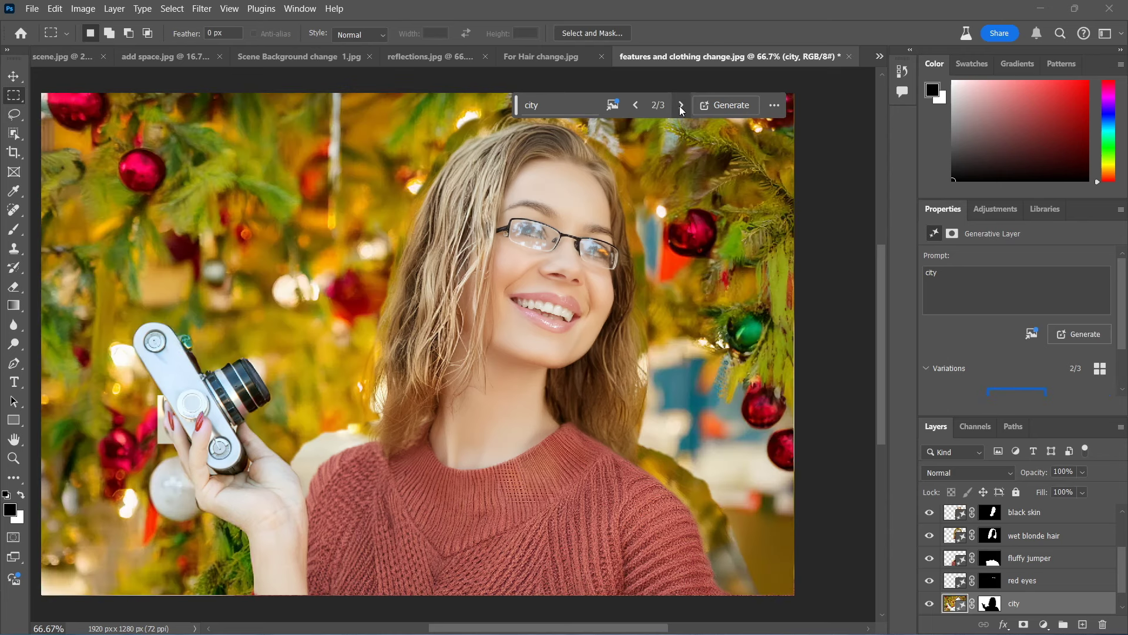
click(681, 106)
key(Delete)
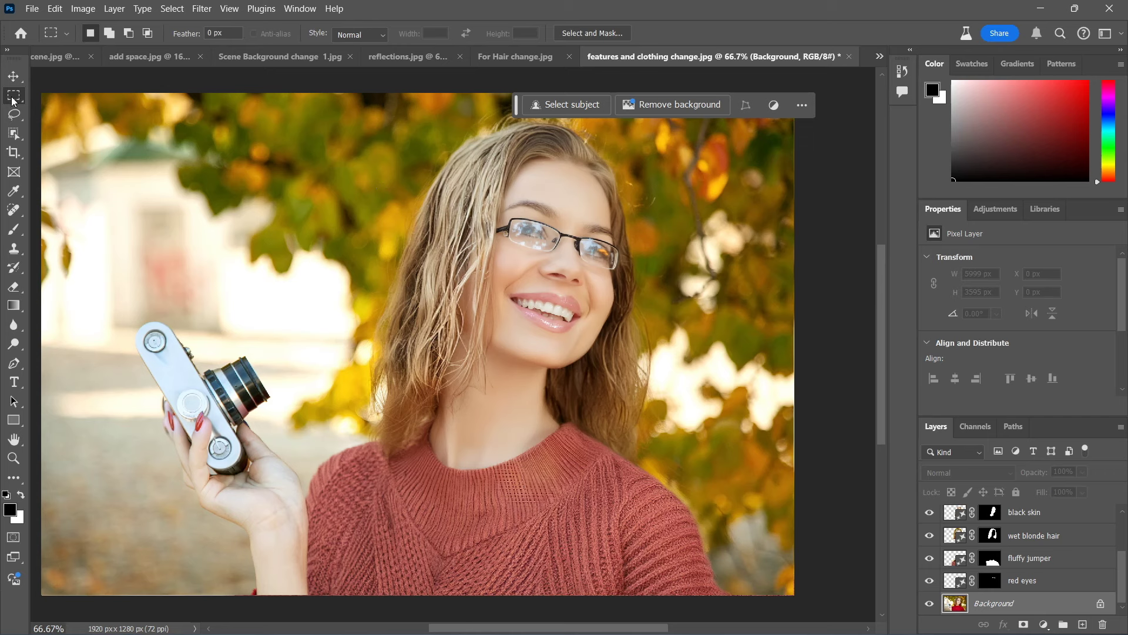
- Select a tall strip down the left edge and generate a 'lamp post' in it
drag(59, 120, 113, 593)
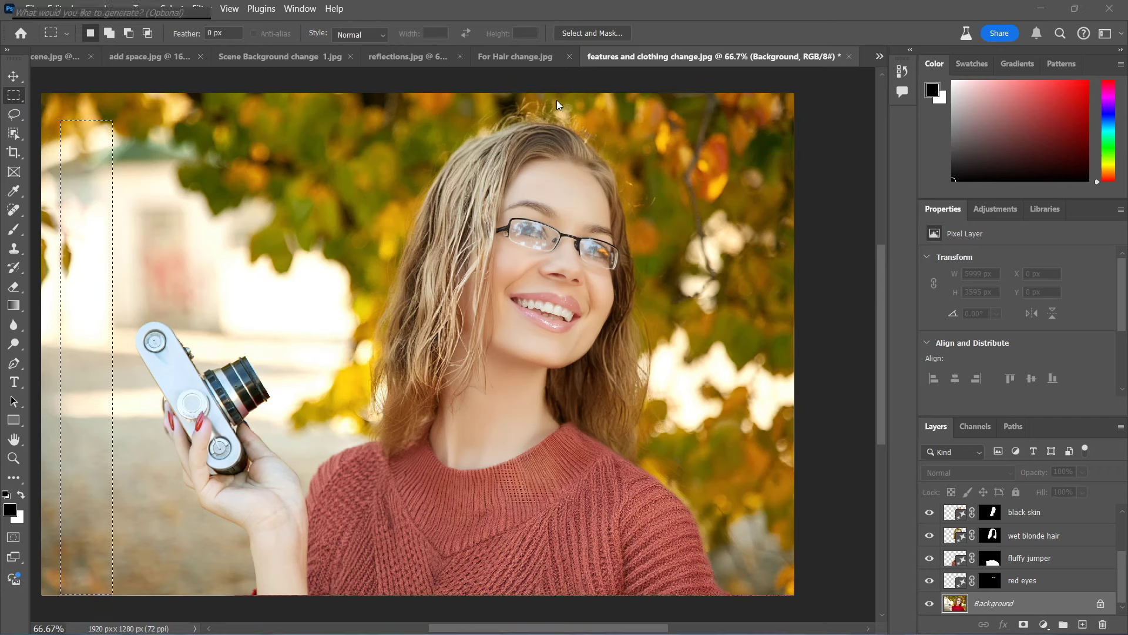
click(556, 100)
text(lamp )
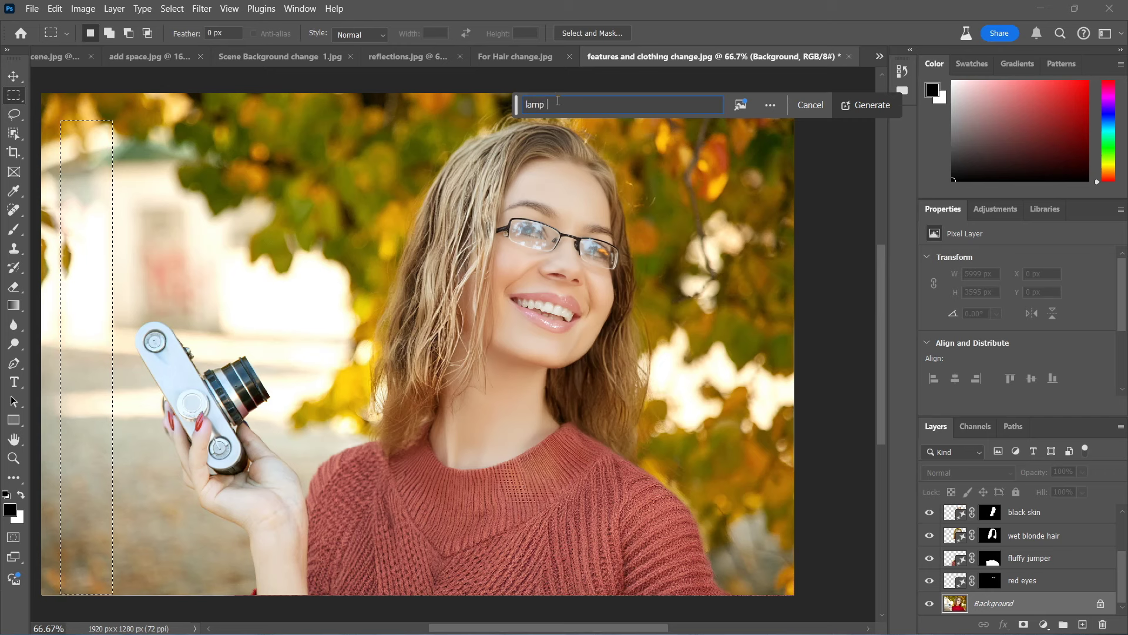
text(post)
click(851, 105)
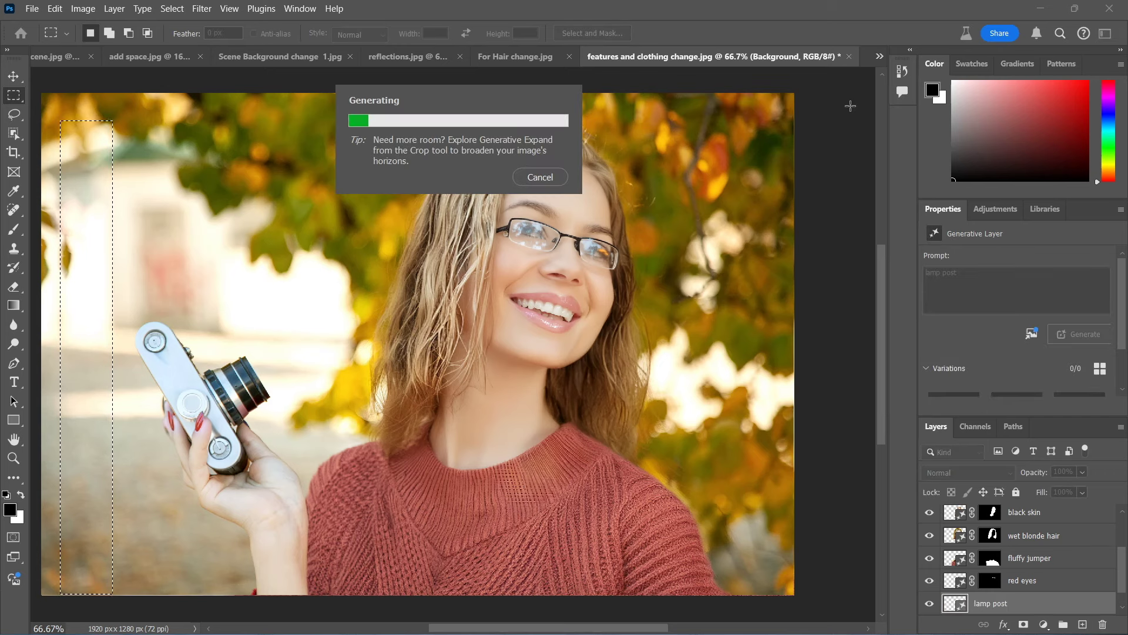